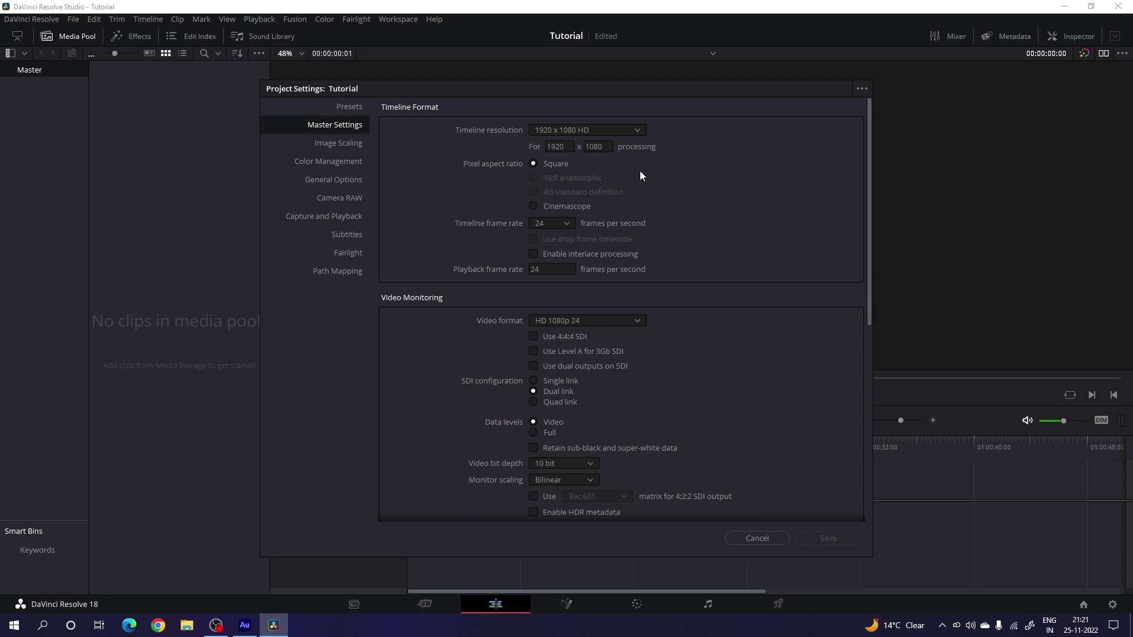
# - Choose 60 fps as the Tutorial project's timeline frame rate and save Project Settings
pyautogui.click(569, 224)
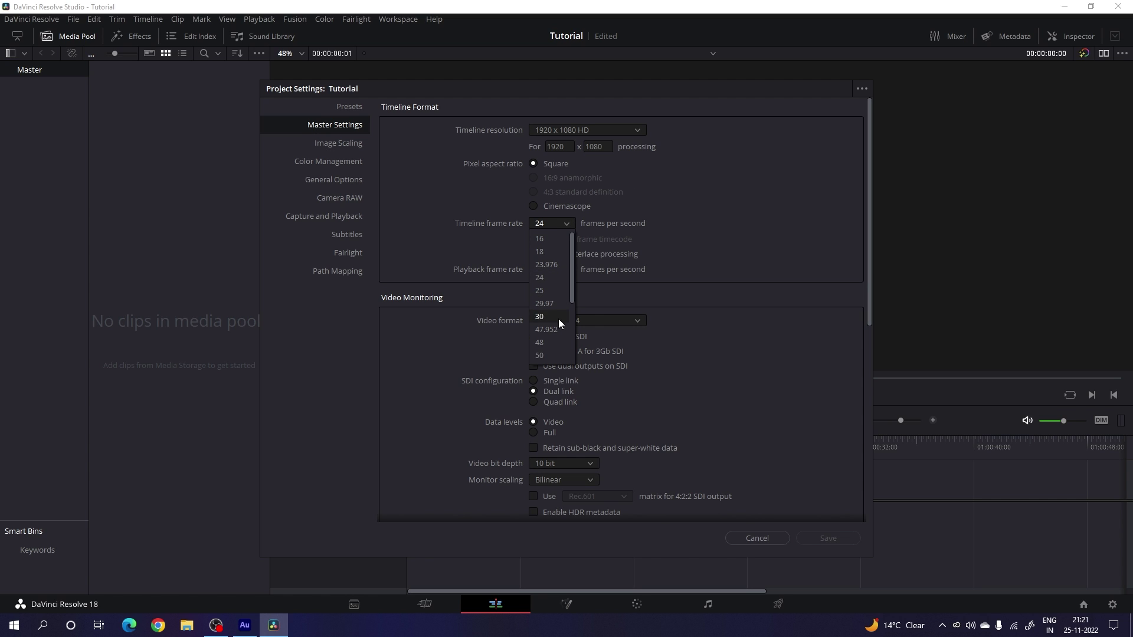
pyautogui.scroll(-1, 553, 343)
pyautogui.click(551, 344)
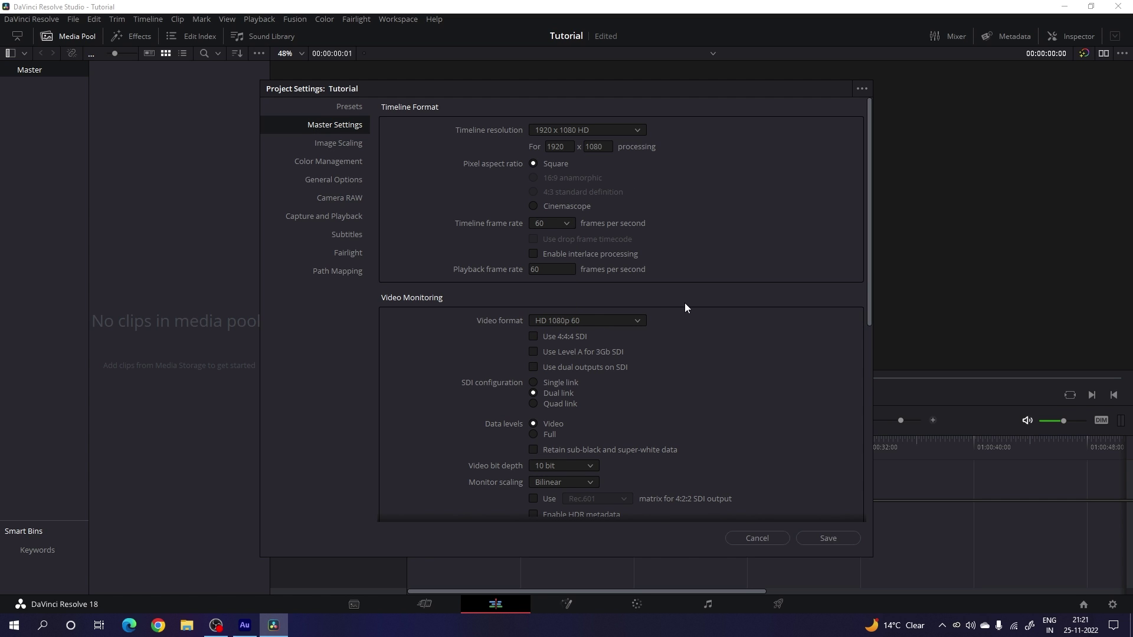
pyautogui.click(566, 226)
pyautogui.click(565, 225)
pyautogui.moveTo(541, 272); pyautogui.dragTo(518, 274)
pyautogui.click(828, 538)
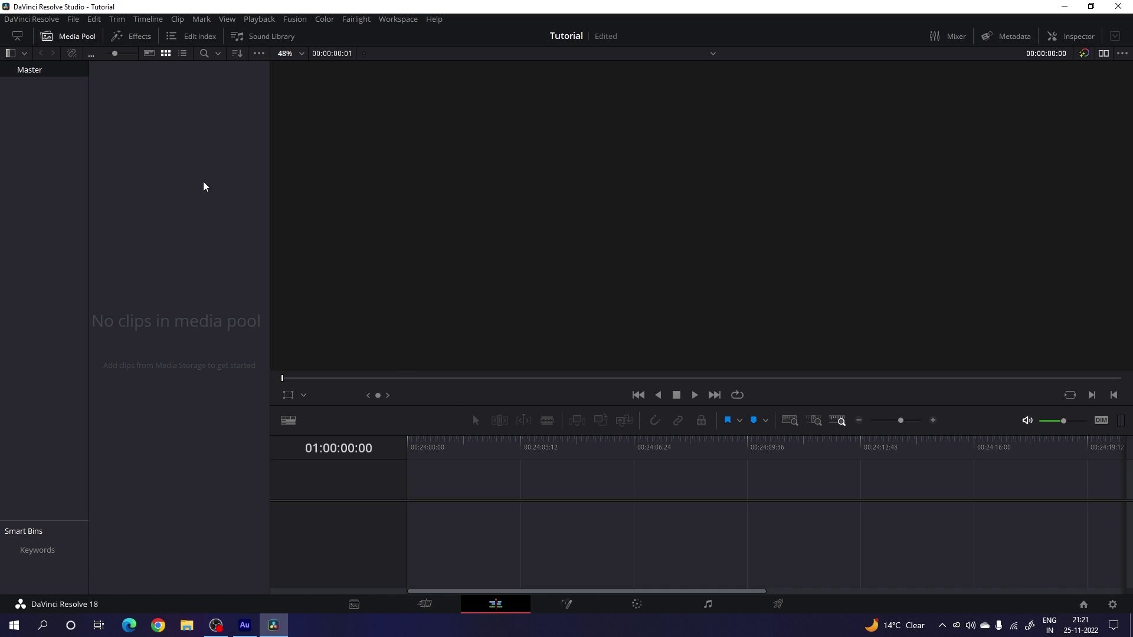
# - Create a Fusion composition named 'Fusion' lasting 00:00:06:00 and drop it onto a new timeline
pyautogui.rightClick(177, 159)
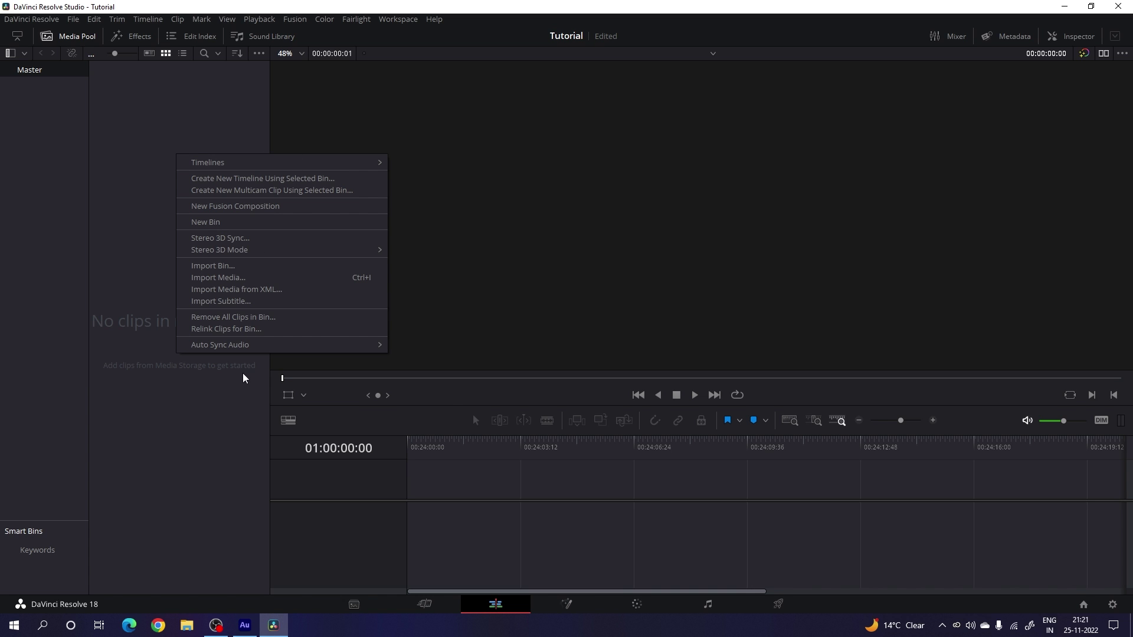
pyautogui.click(239, 207)
pyautogui.moveTo(635, 314); pyautogui.dragTo(561, 314)
pyautogui.press('BackSpace')
pyautogui.press('BackSpace')
pyautogui.press('BackSpace')
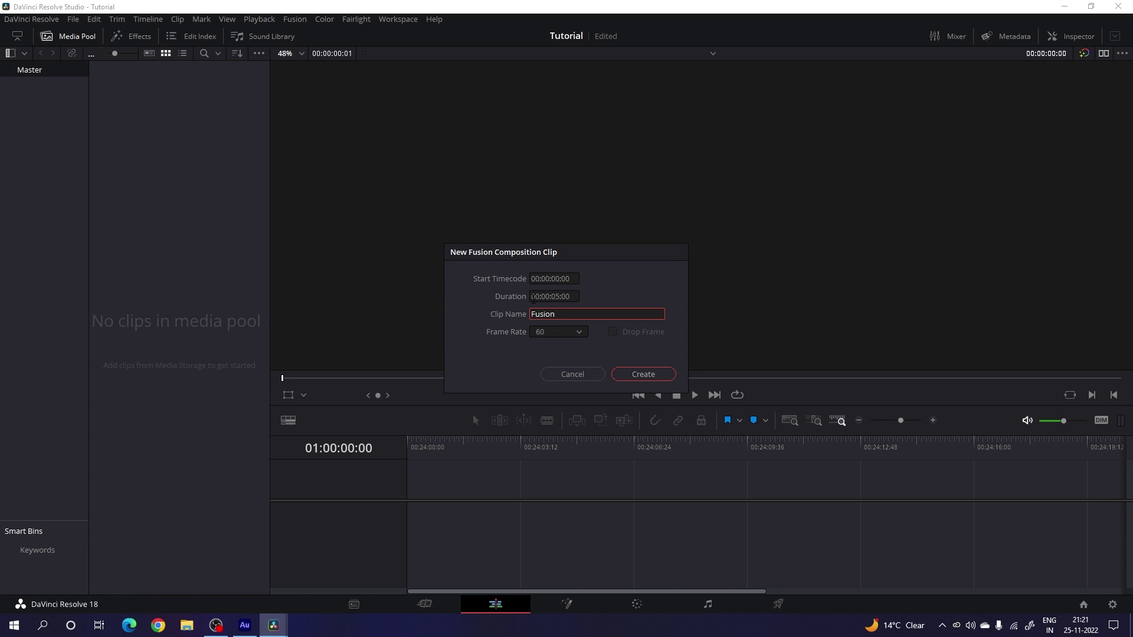
pyautogui.click(572, 297)
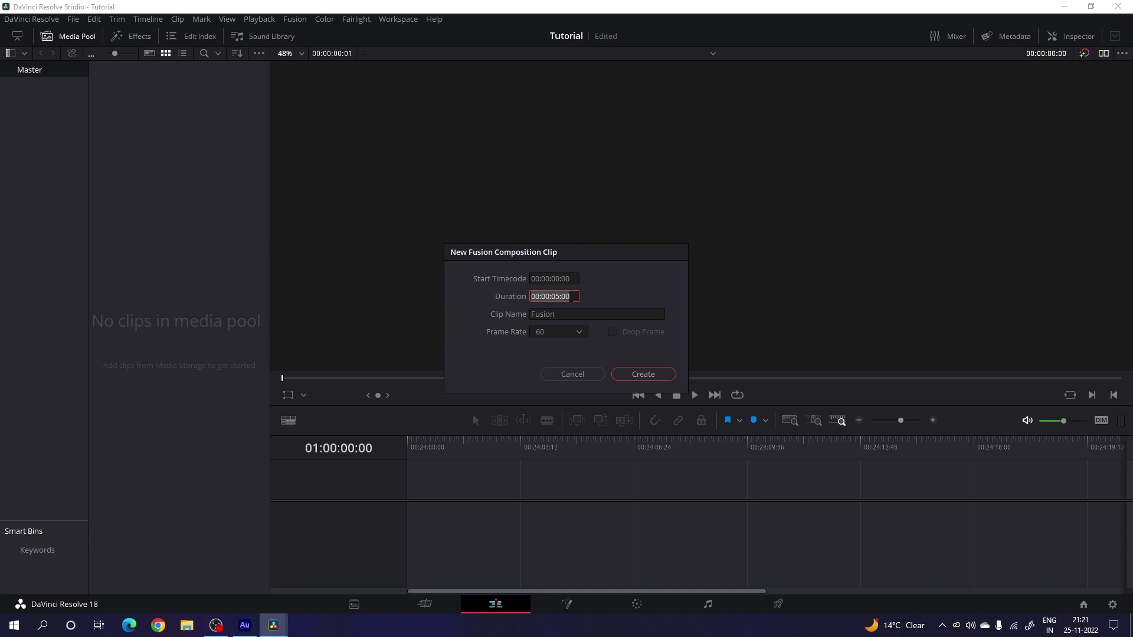
pyautogui.press('Left')
pyautogui.press('Left')
pyautogui.press('Left')
pyautogui.press('BackSpace')
pyautogui.write('6')
pyautogui.click(637, 376)
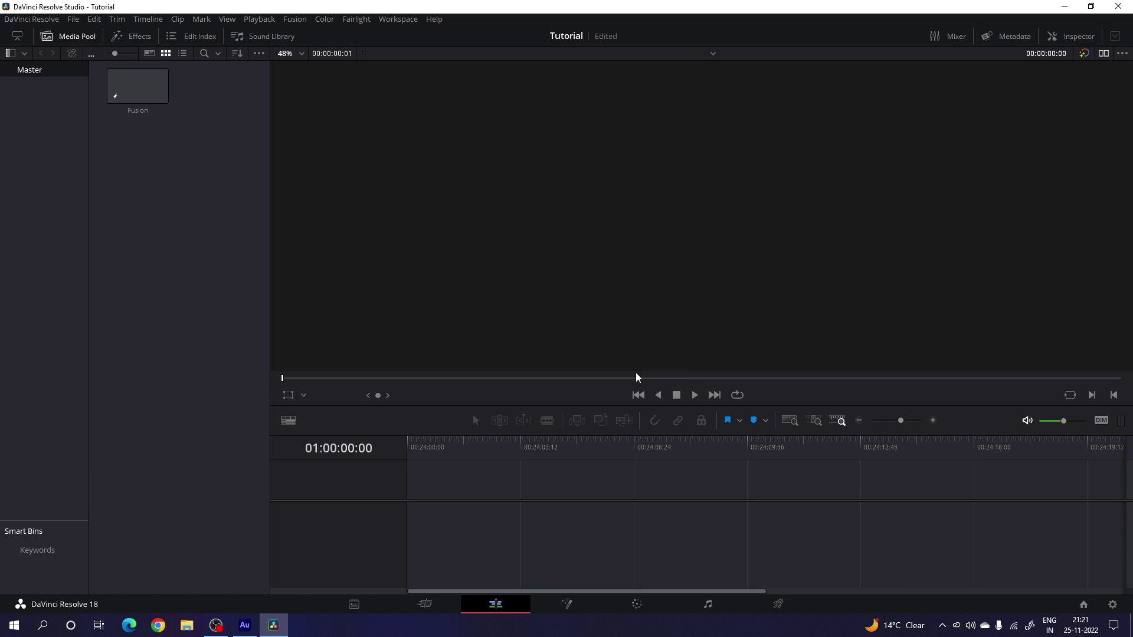
pyautogui.moveTo(127, 98); pyautogui.dragTo(396, 503)
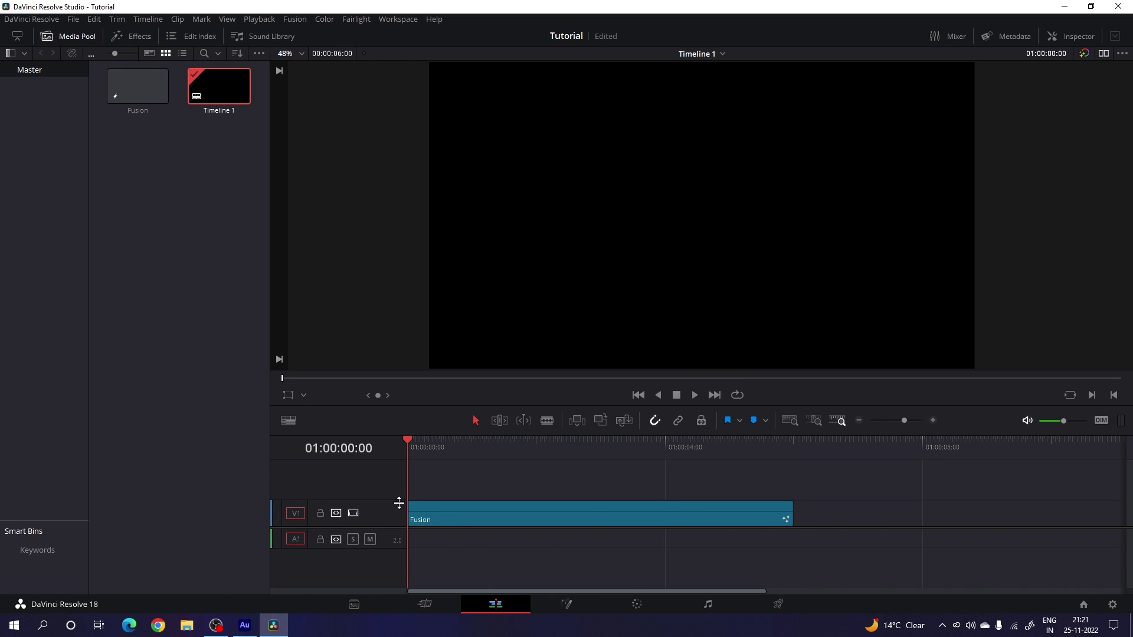
# - Open the clip on the Fusion page, move MediaOut1 right, and use a single viewer
pyautogui.click(558, 605)
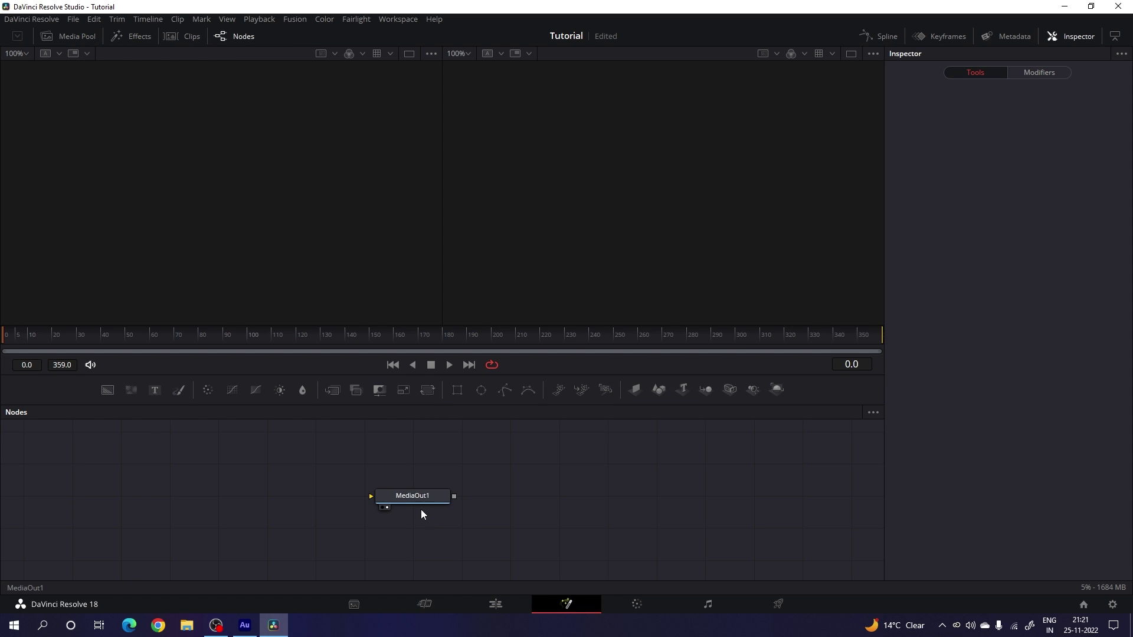
pyautogui.moveTo(412, 498); pyautogui.dragTo(791, 532)
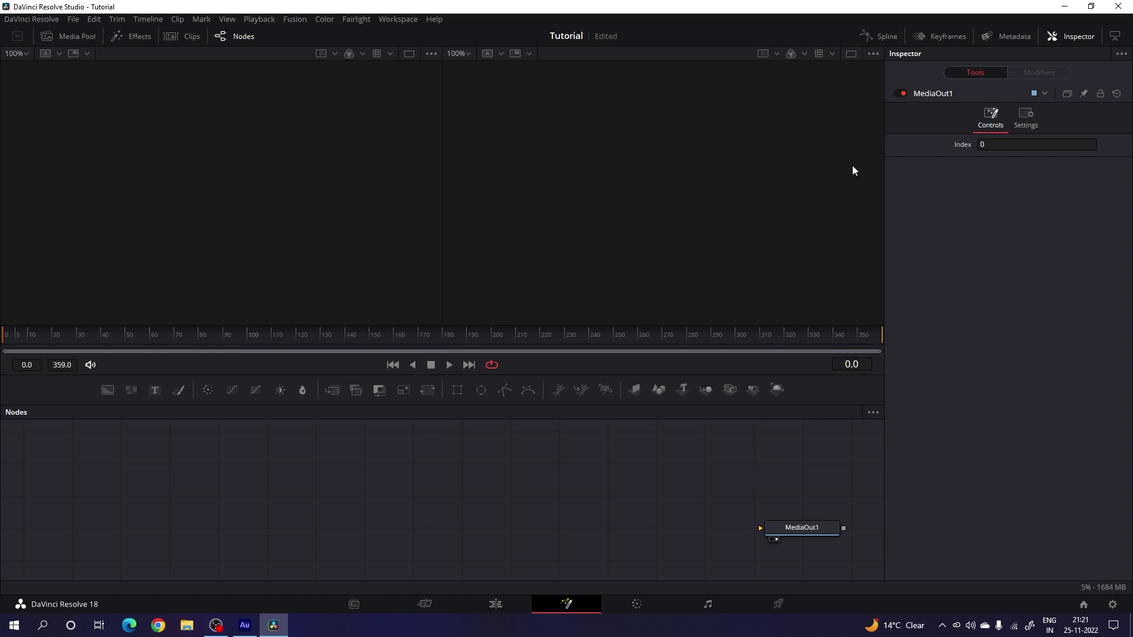
pyautogui.click(852, 54)
# - Add a Background node, show it in the viewer, and set its colour to white
pyautogui.moveTo(108, 388); pyautogui.dragTo(475, 502)
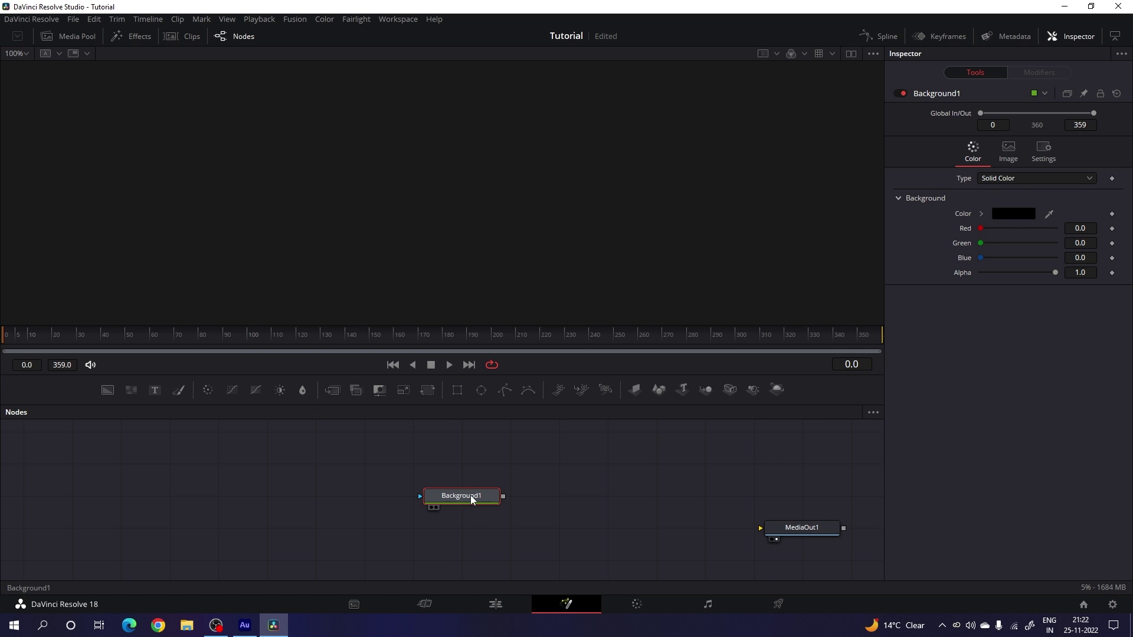
pyautogui.press('1')
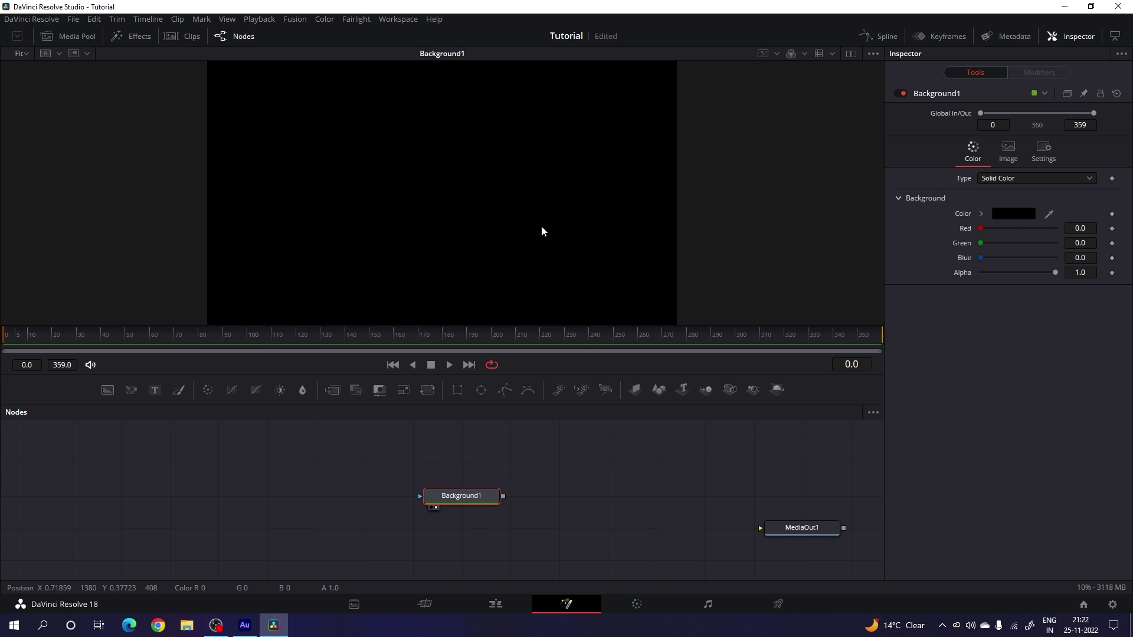
pyautogui.click(1006, 212)
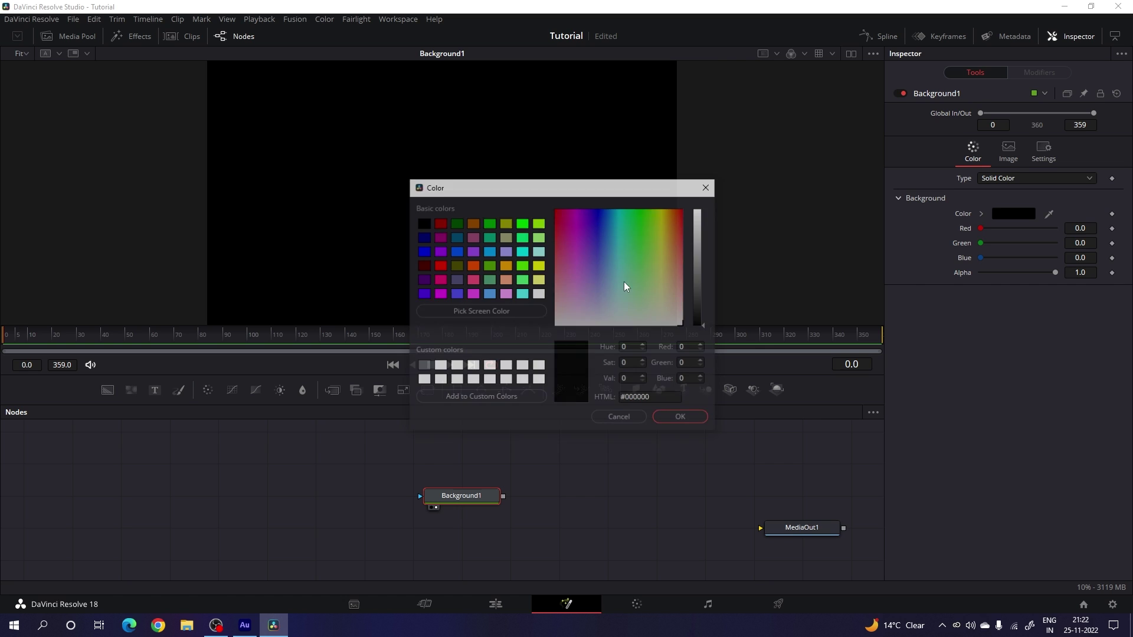
pyautogui.click(538, 295)
pyautogui.click(681, 418)
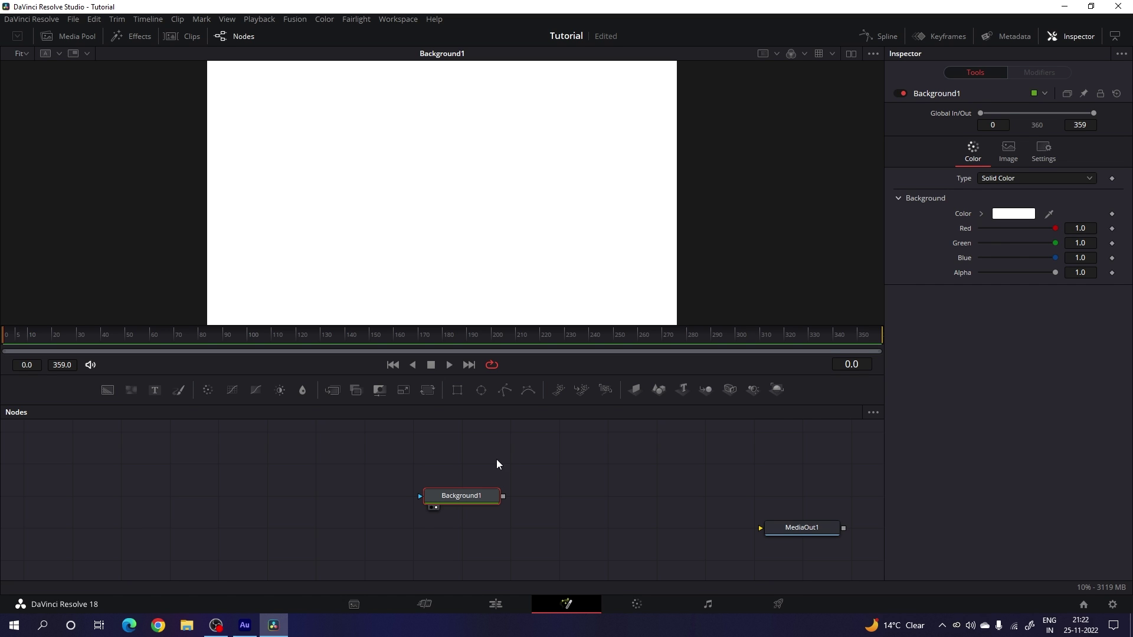
# - Mask Background1 with a rectangle of width 0.008 and height 0.35
pyautogui.moveTo(460, 391); pyautogui.dragTo(481, 496)
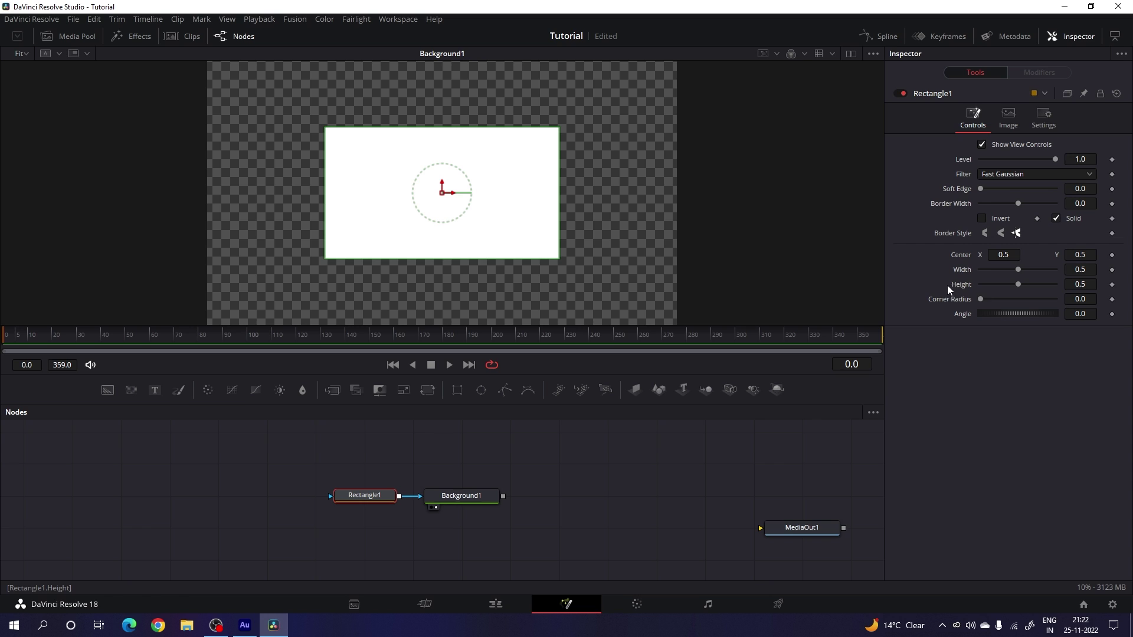
pyautogui.moveTo(1018, 271); pyautogui.dragTo(988, 271)
pyautogui.click(1068, 271)
pyautogui.write('0.')
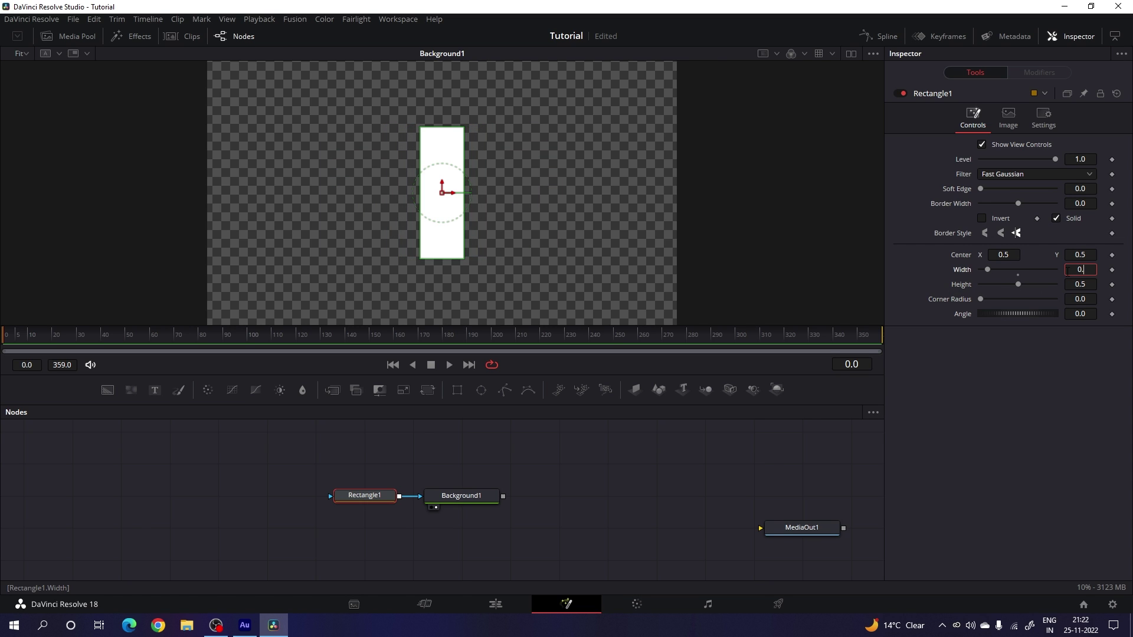
pyautogui.write('008')
pyautogui.press('Tab')
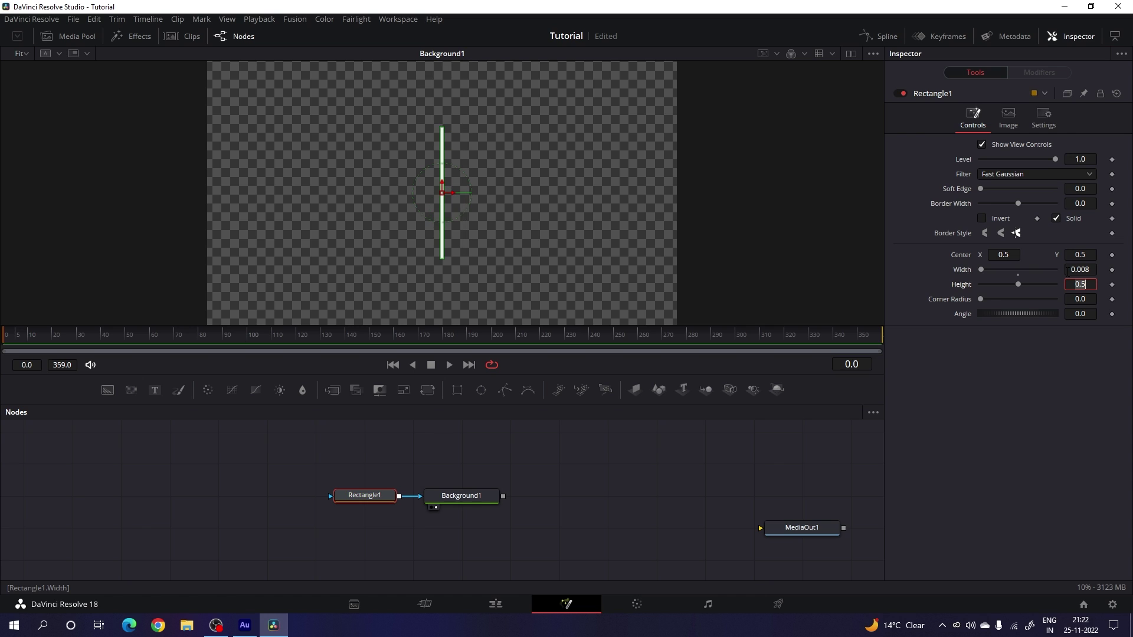
pyautogui.write('0.35')
pyautogui.press('Tab')
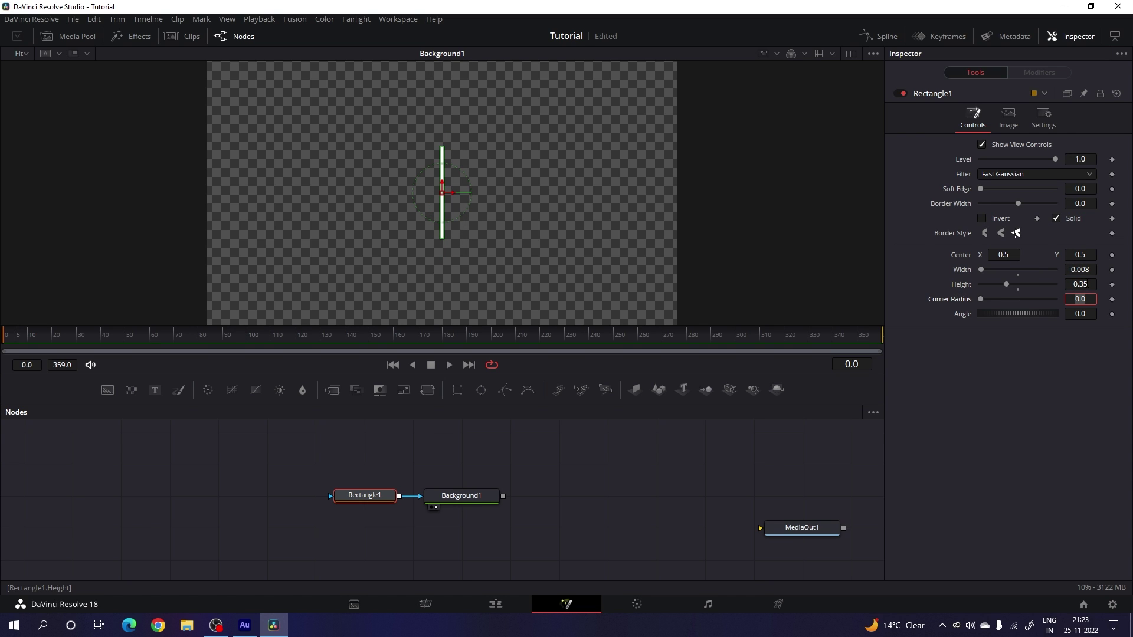
# - Rename Background1 to 'Line' and move it and Rectangle1 lower in the graph
pyautogui.click(461, 497)
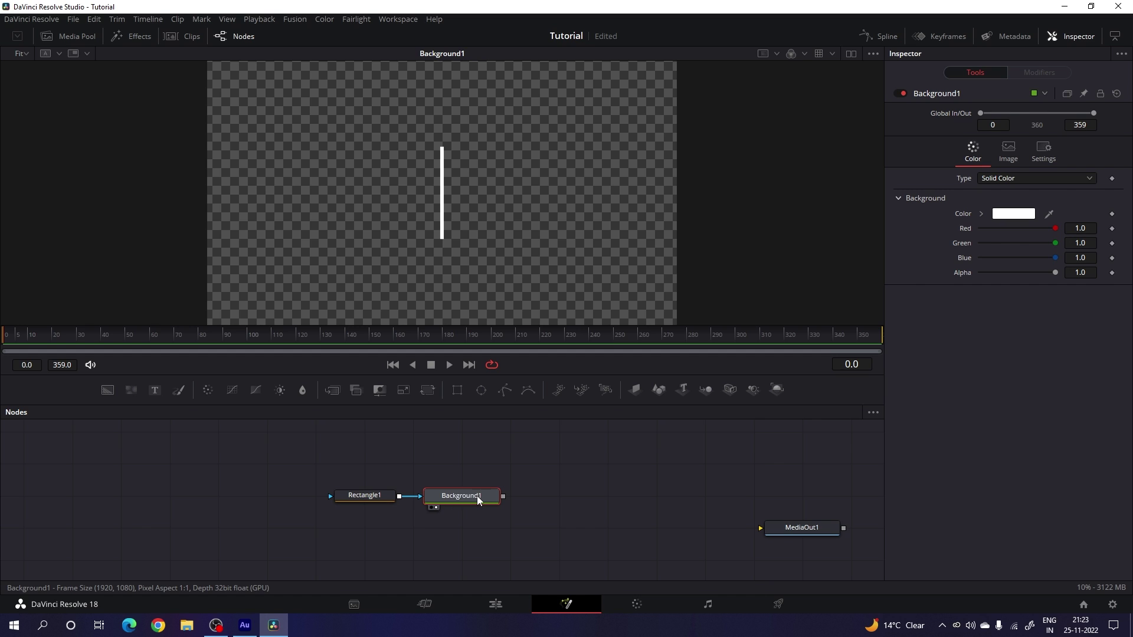
pyautogui.rightClick(476, 496)
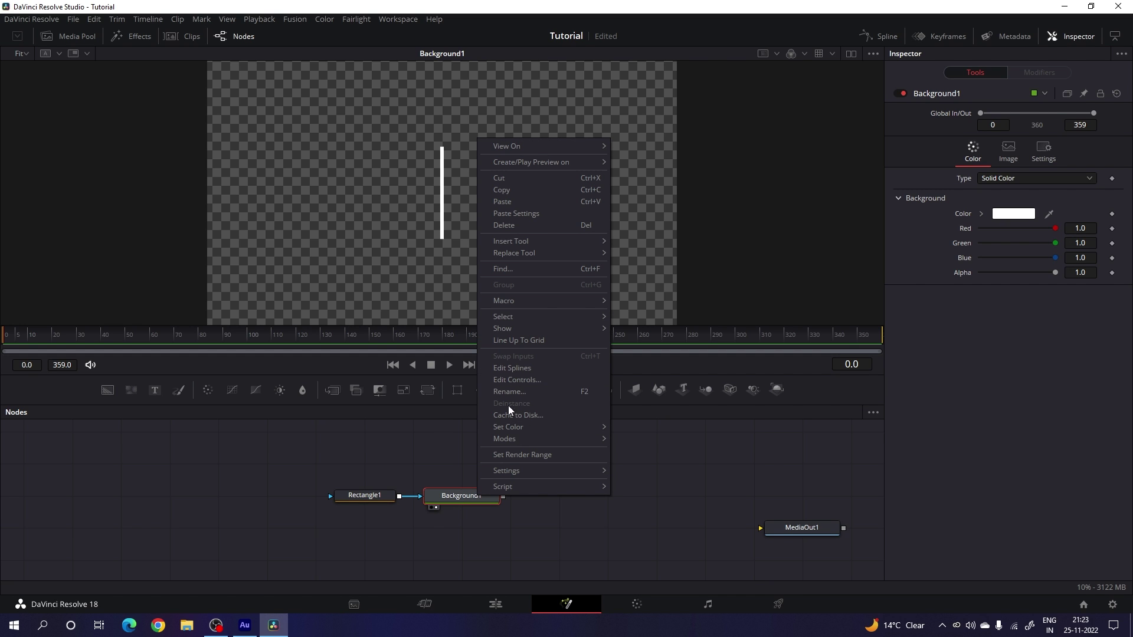
pyautogui.click(464, 497)
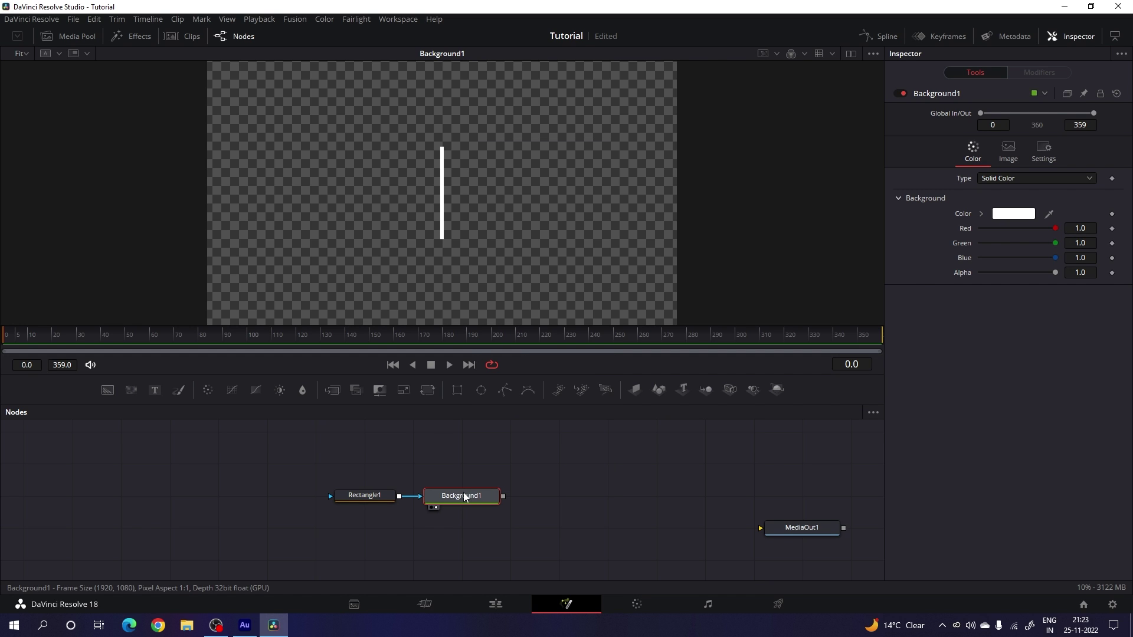
pyautogui.press('F2')
pyautogui.press('BackSpace')
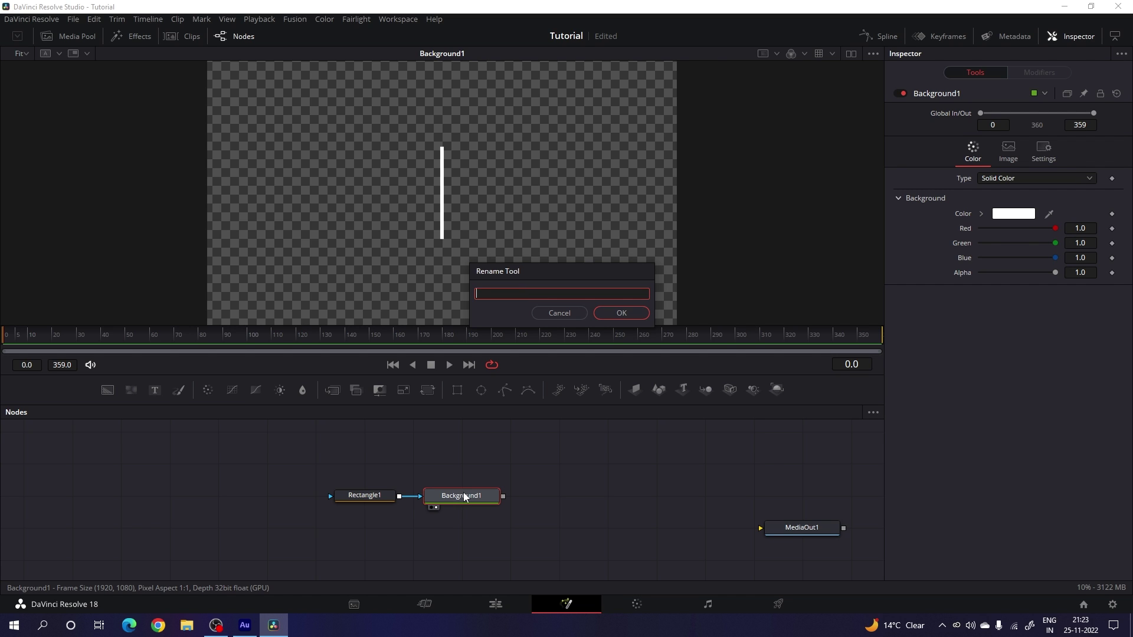
pyautogui.write('Line')
pyautogui.click(622, 313)
pyautogui.moveTo(359, 471); pyautogui.dragTo(522, 566)
pyautogui.click(491, 527)
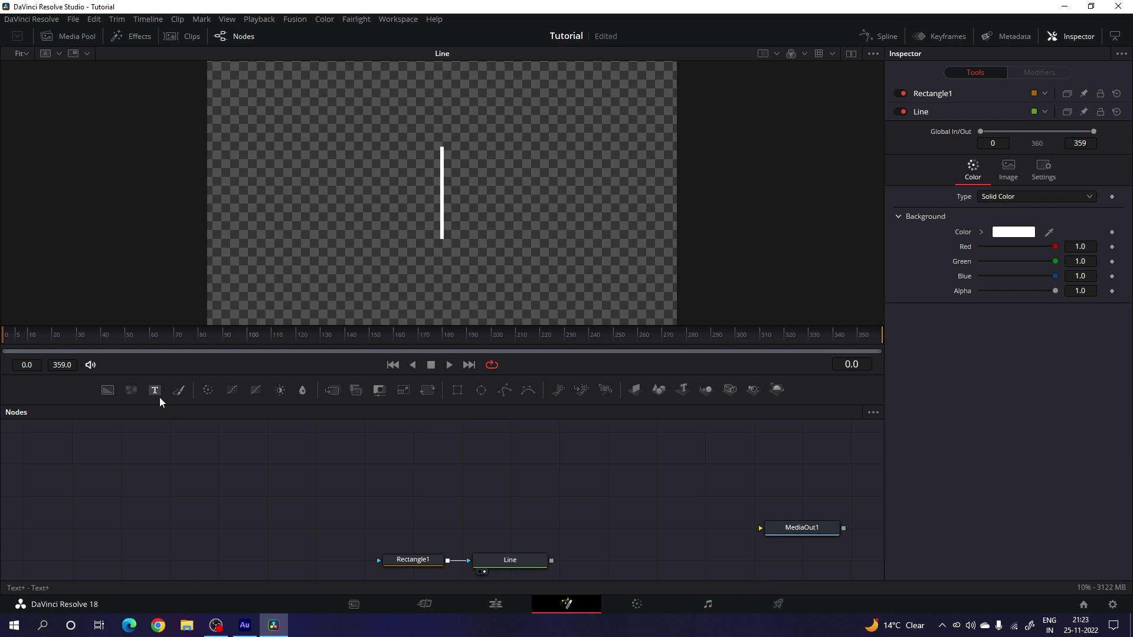
# - Add a Text+ node reading 'TRENDS' in the Nulshock font at size 0.2
pyautogui.moveTo(155, 391); pyautogui.dragTo(326, 468)
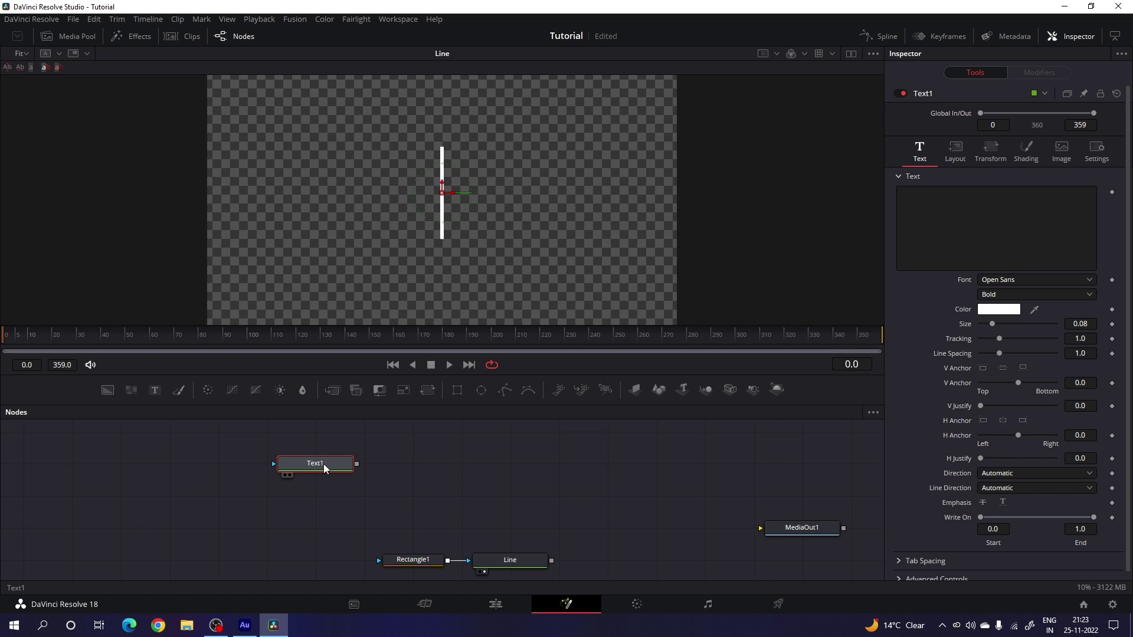
pyautogui.press('2')
pyautogui.click(1000, 223)
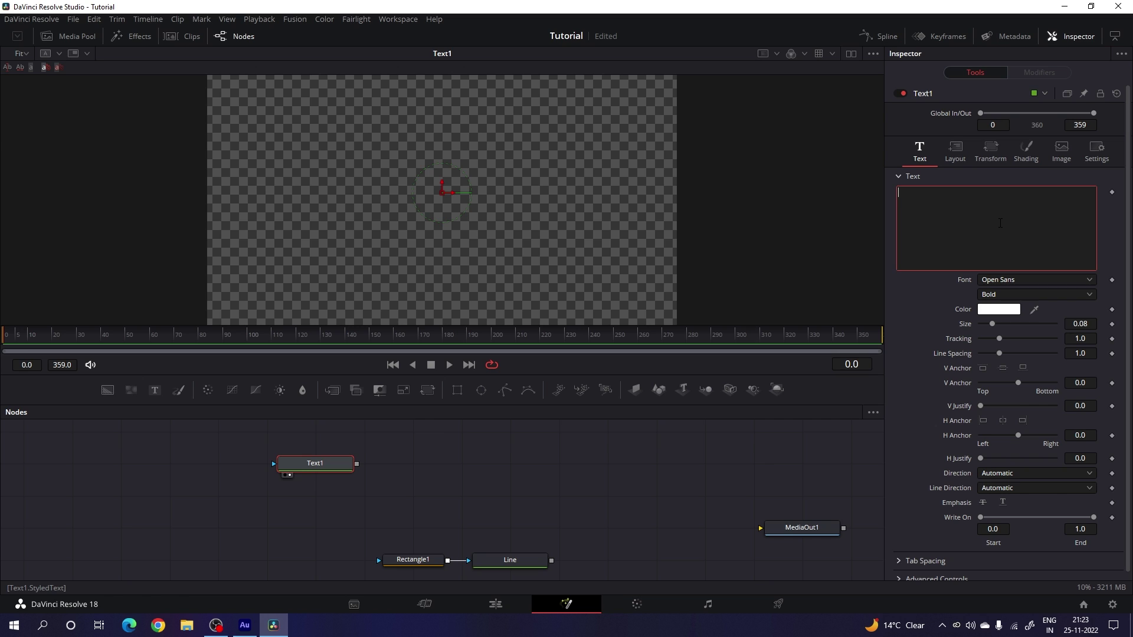
pyautogui.write('TRENDS')
pyautogui.click(998, 281)
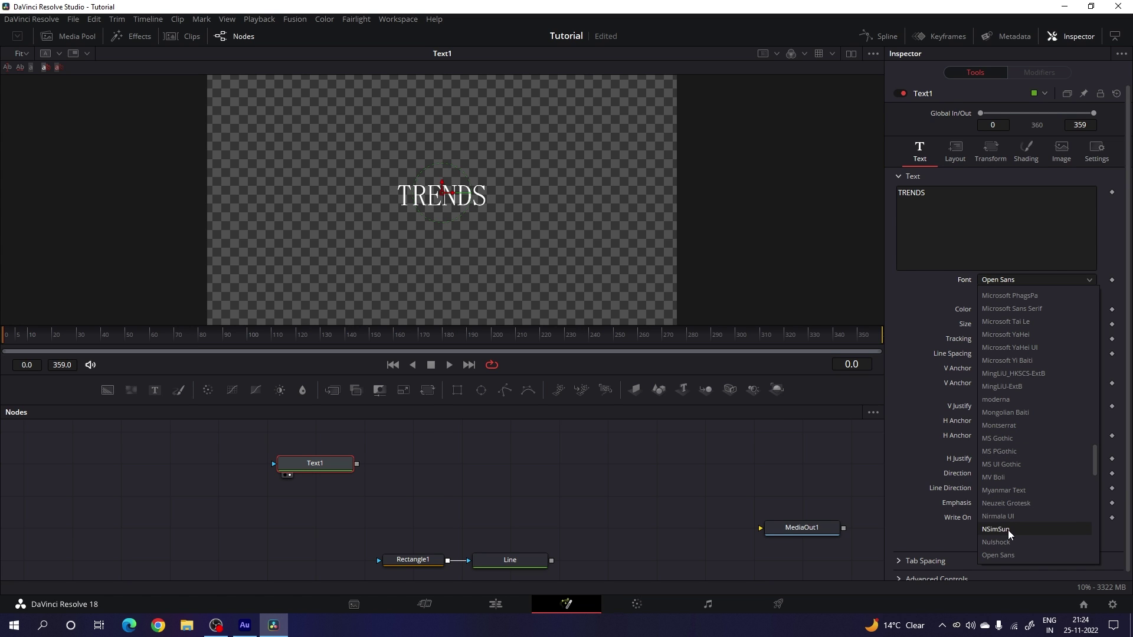
pyautogui.click(1007, 549)
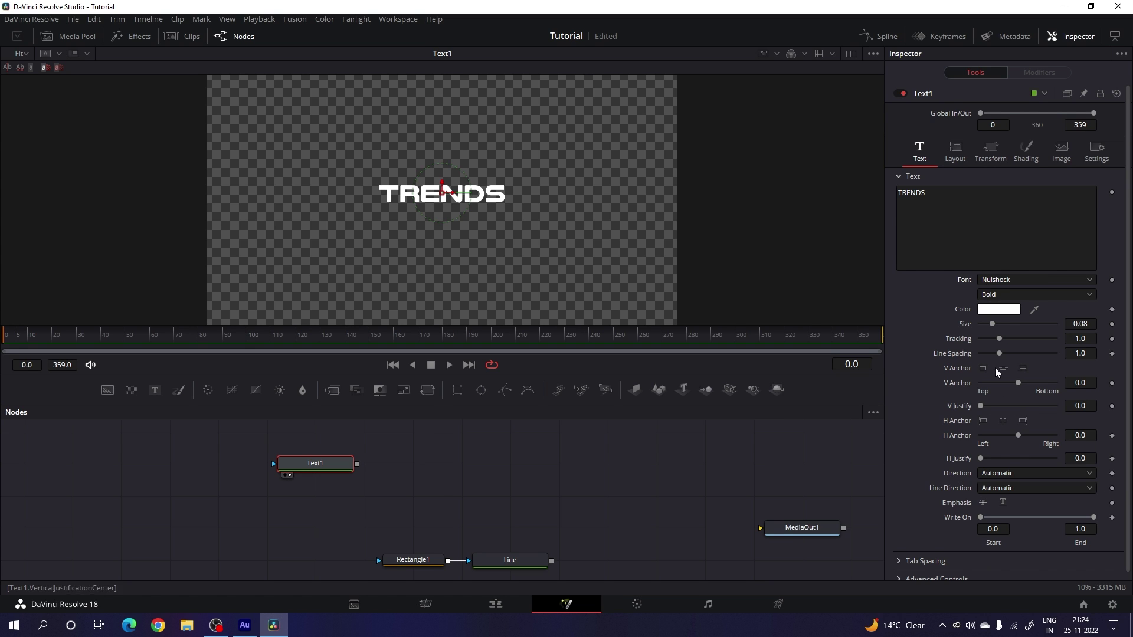
pyautogui.moveTo(993, 324); pyautogui.dragTo(1010, 329)
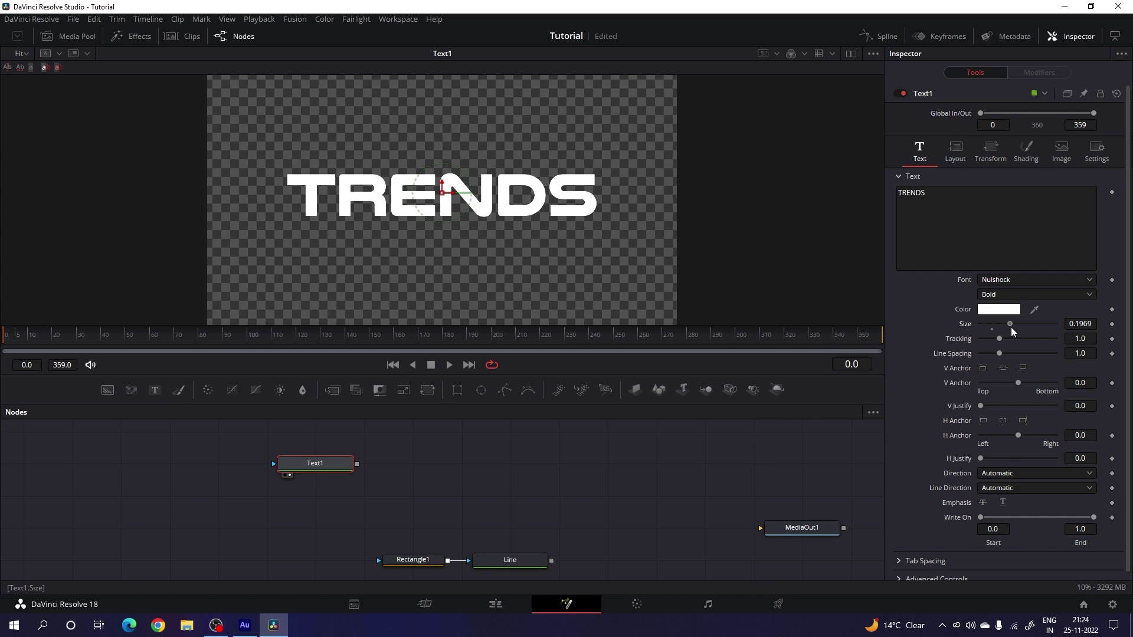
pyautogui.click(1082, 324)
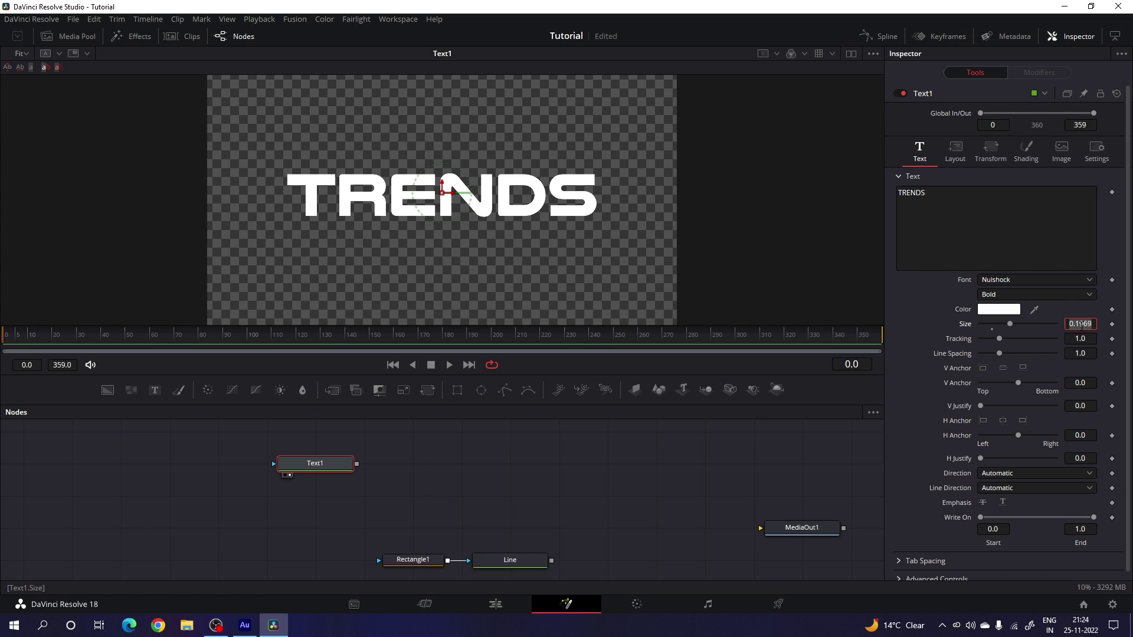
pyautogui.write('0.2')
pyautogui.press('Tab')
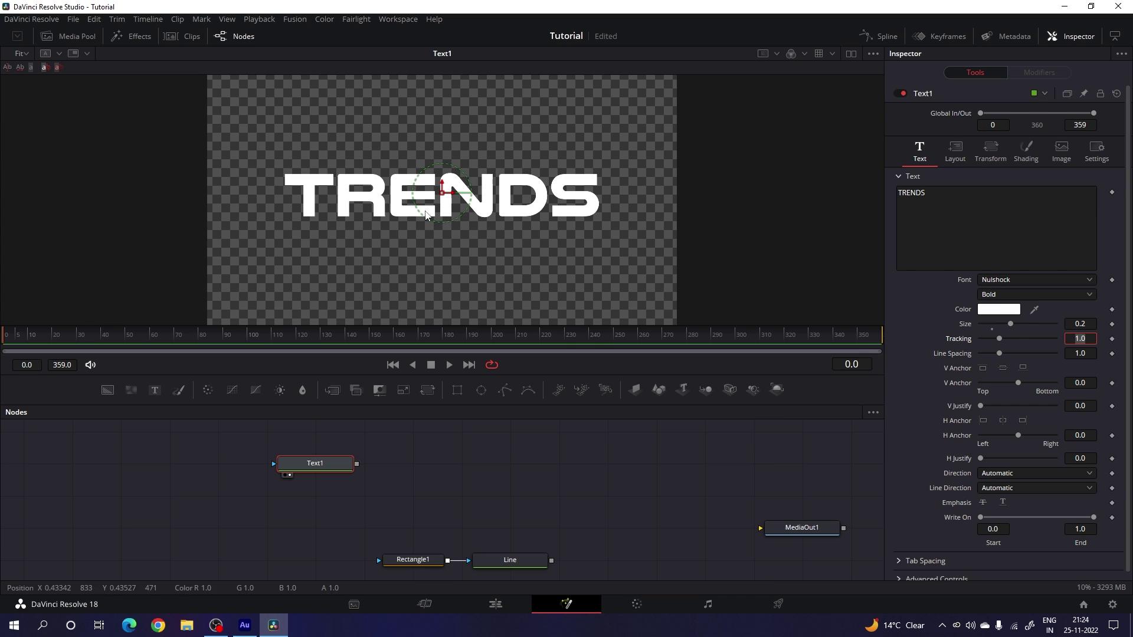
# - Turn on Show Guides from the viewer's Guides menu
pyautogui.rightClick(434, 129)
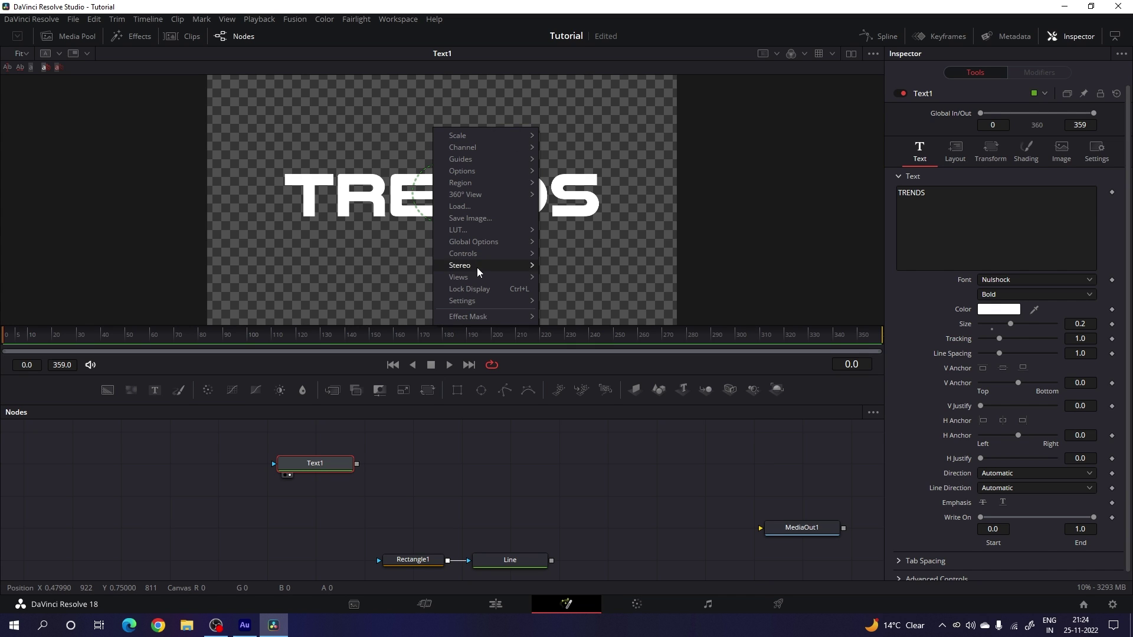
pyautogui.moveTo(473, 166)
pyautogui.click(583, 164)
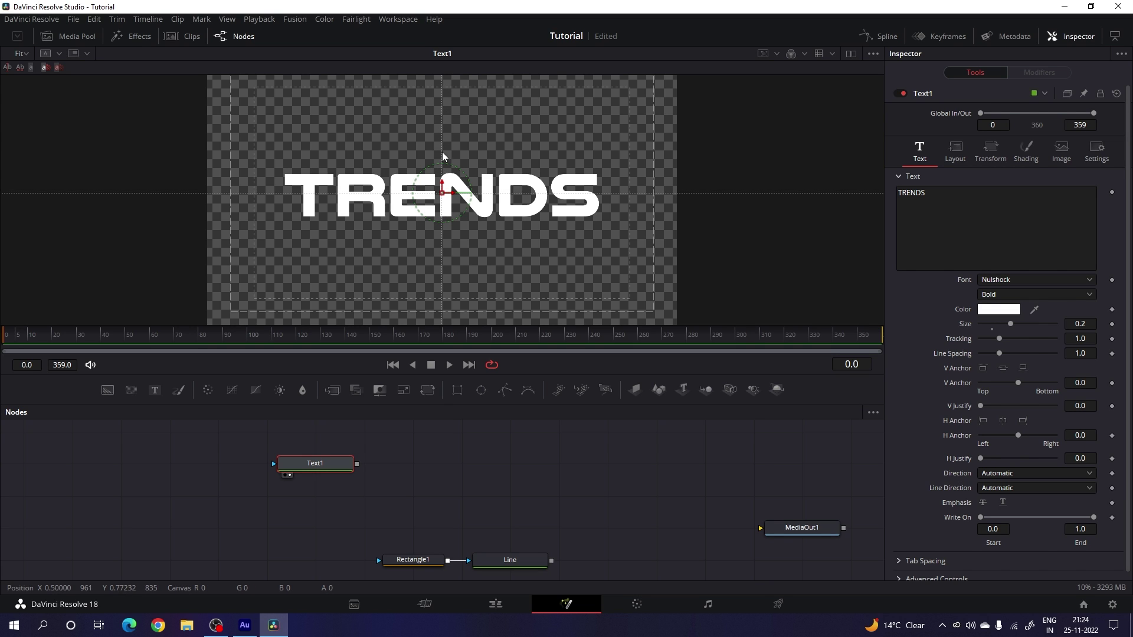
# - Add a Background node above Text1, rename it 'Matte1', and show it in the viewer
pyautogui.click(399, 463)
pyautogui.scroll(1, 398, 462)
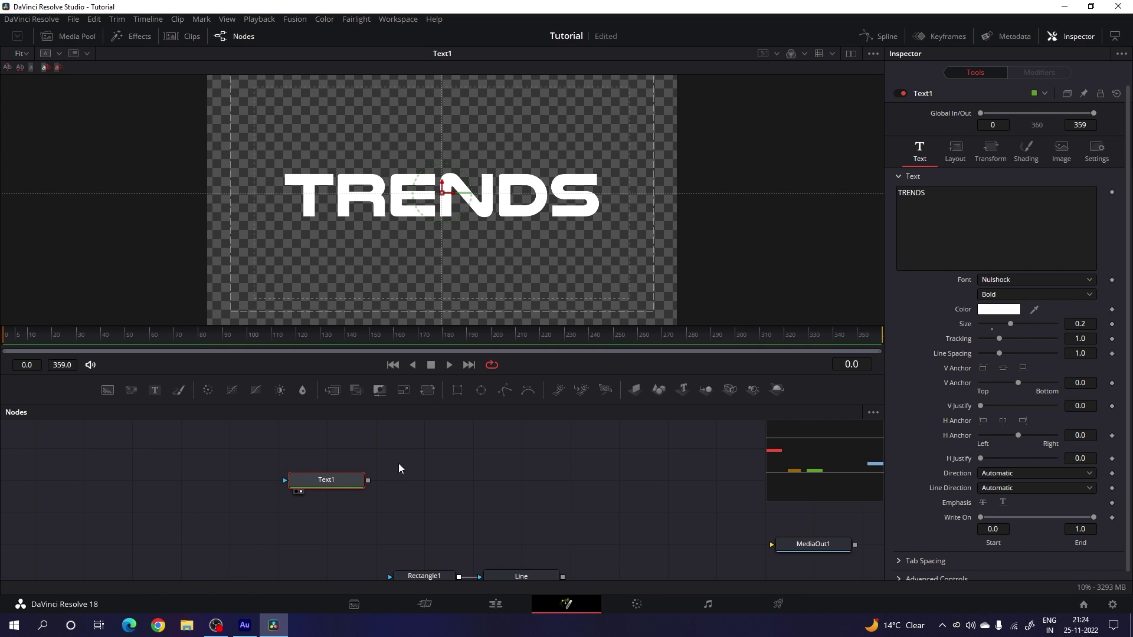
pyautogui.moveTo(107, 390); pyautogui.dragTo(336, 452)
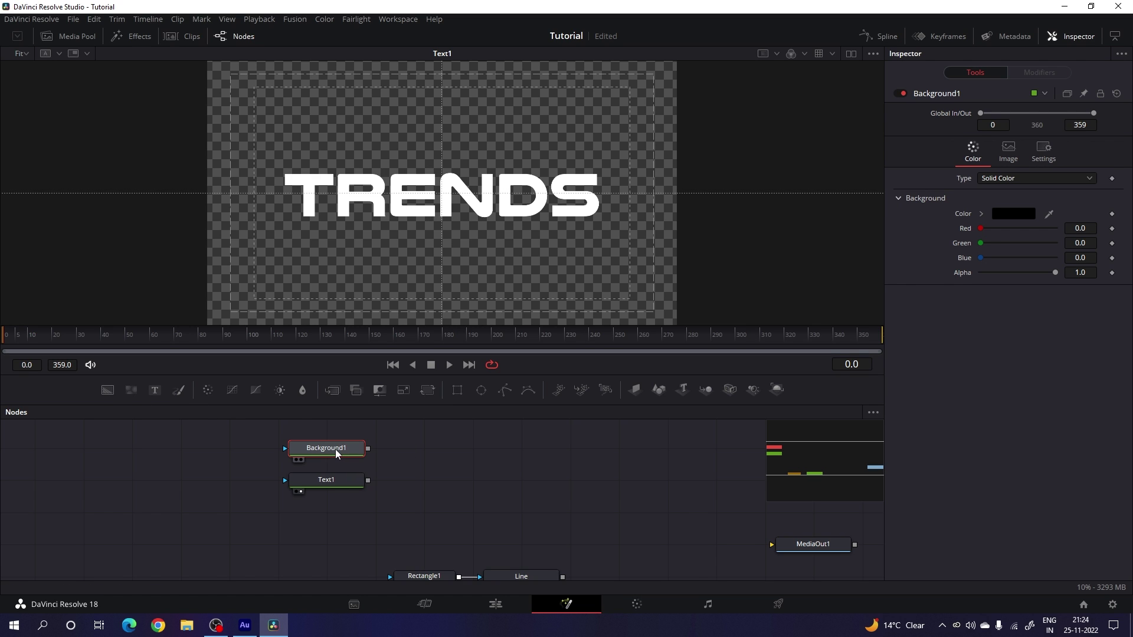
pyautogui.press('F2')
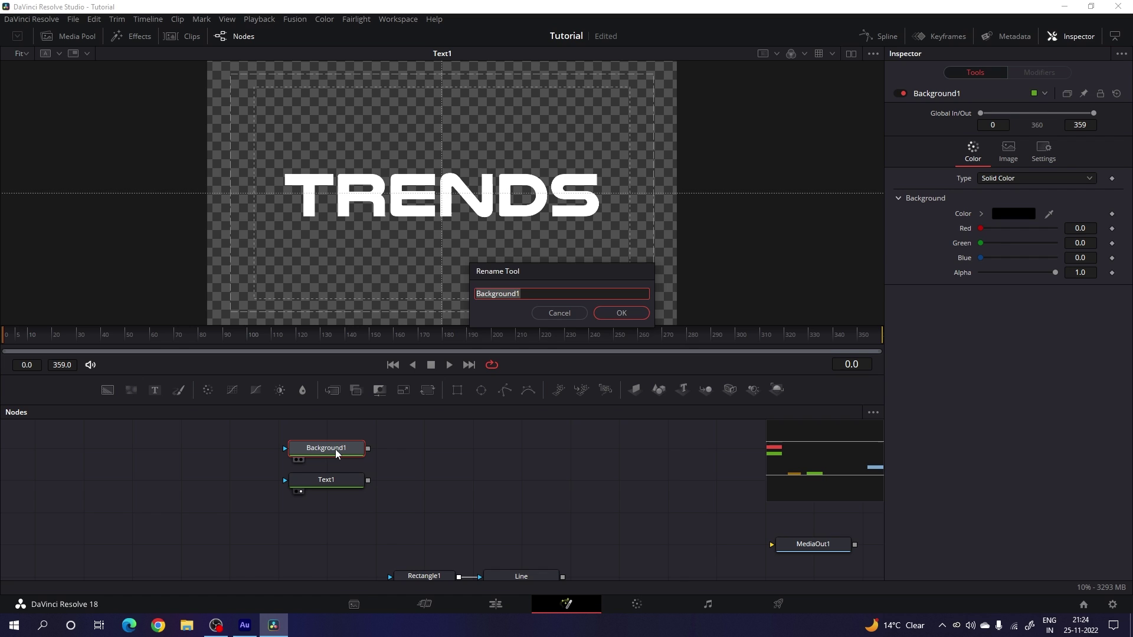
pyautogui.press('BackSpace')
pyautogui.write('Matte1')
pyautogui.press('Return')
pyautogui.moveTo(350, 468); pyautogui.dragTo(388, 187)
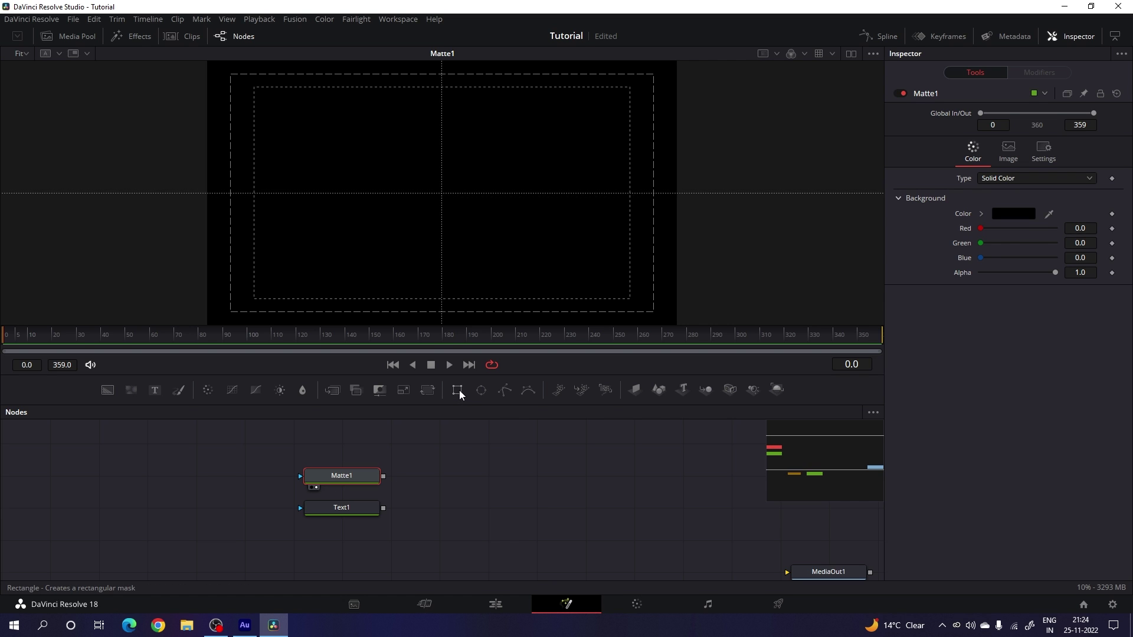
# - Mask Matte1 with a rectangle centred at X 0.75 to cover the right half
pyautogui.moveTo(458, 390); pyautogui.dragTo(330, 478)
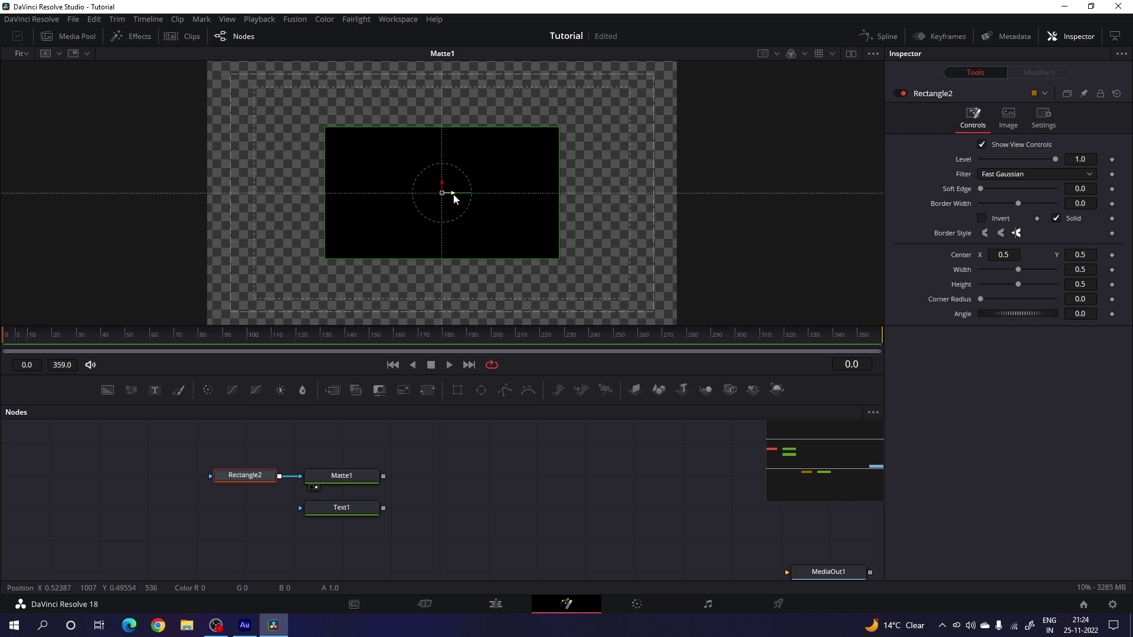
pyautogui.moveTo(455, 198); pyautogui.dragTo(576, 196)
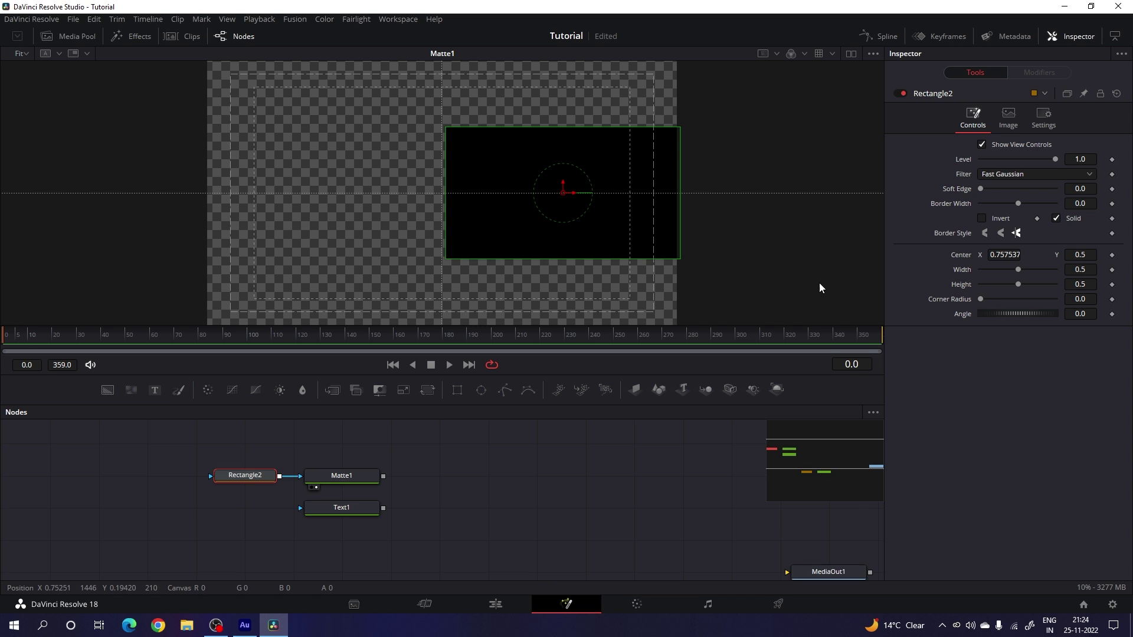
pyautogui.click(1006, 255)
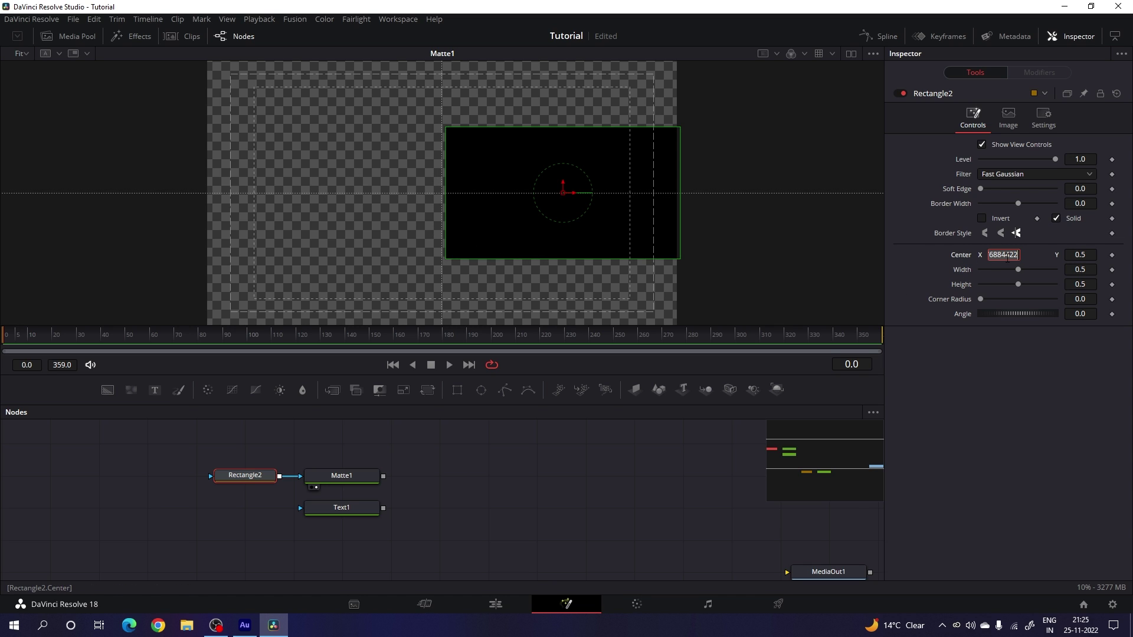
pyautogui.write('0.75')
pyautogui.press('Tab')
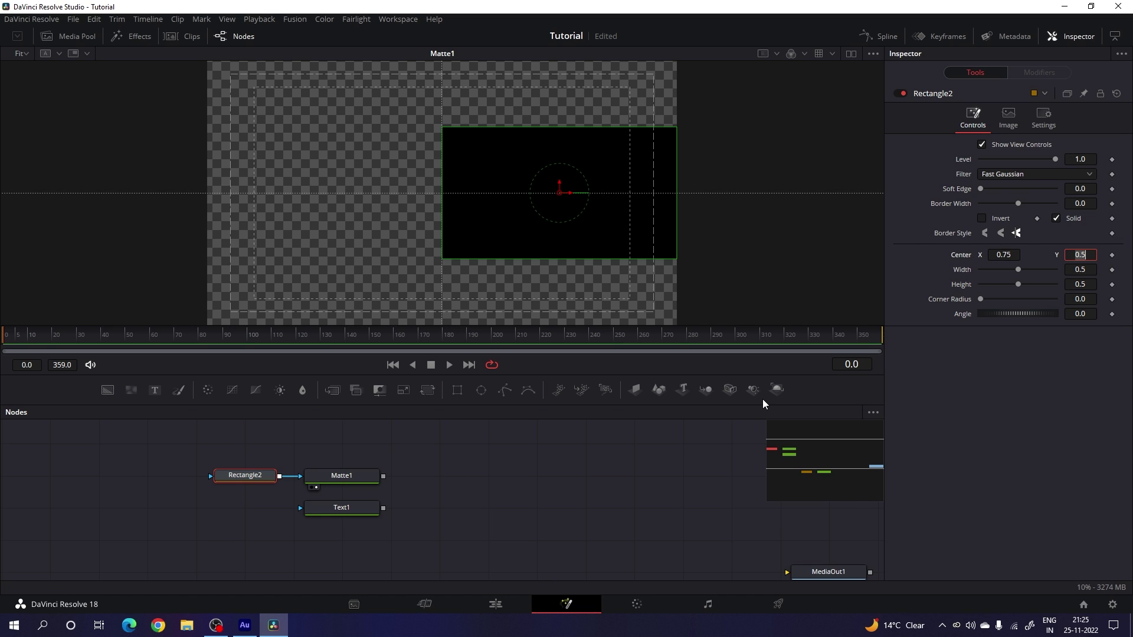
pyautogui.click(463, 496)
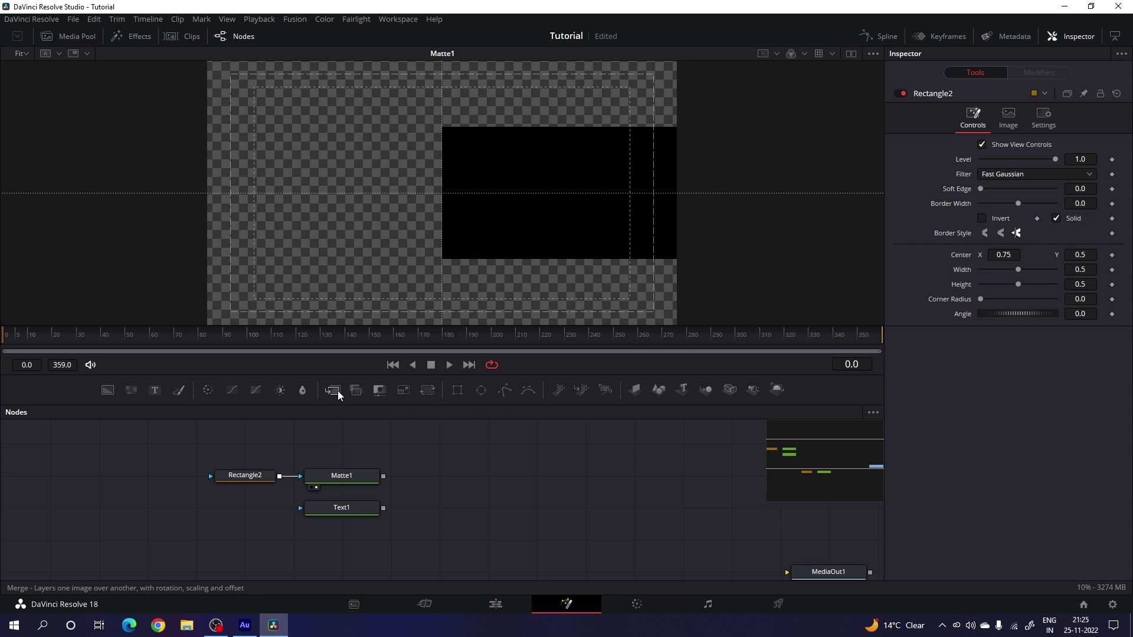
# - Add Merge1 with Text1 as foreground over Matte1 and set its Operator to In
pyautogui.moveTo(335, 388); pyautogui.dragTo(336, 480)
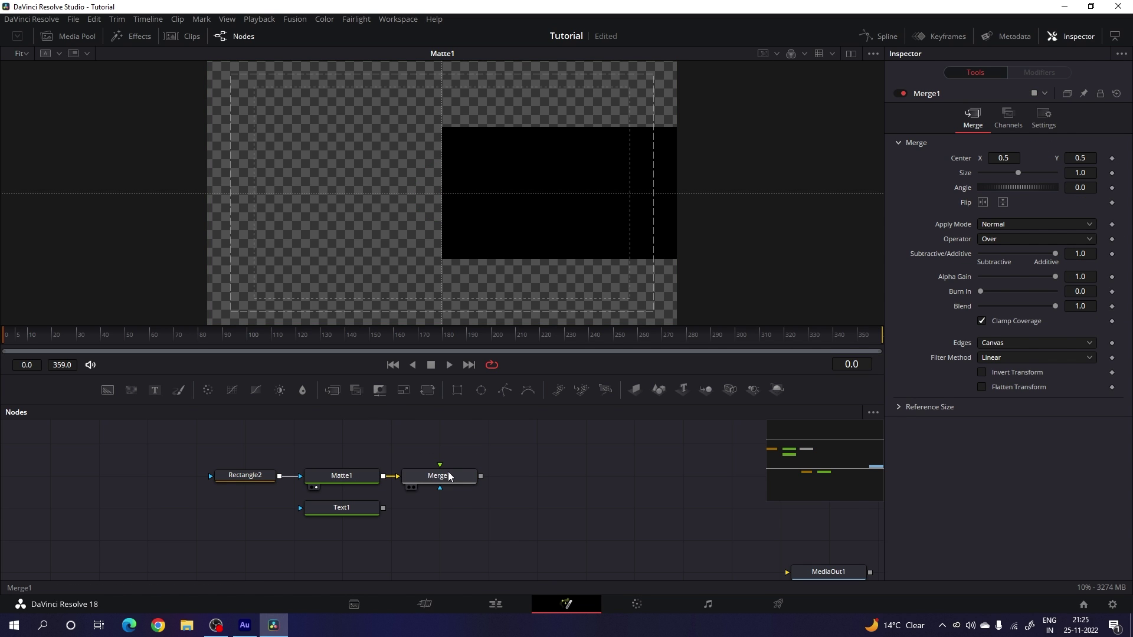
pyautogui.moveTo(440, 489); pyautogui.dragTo(441, 517)
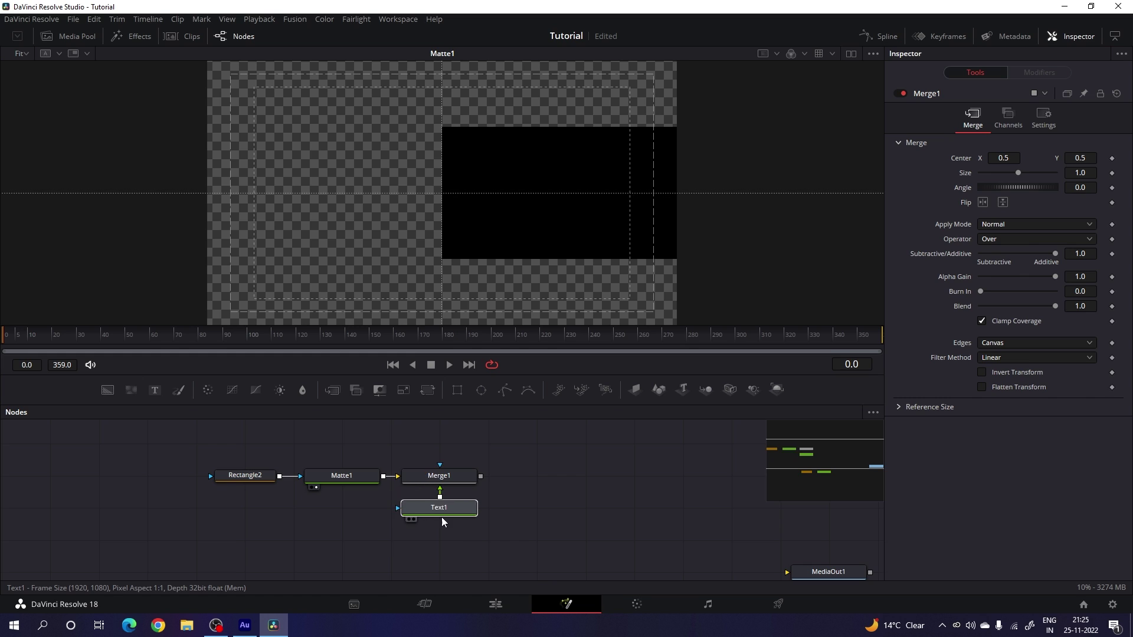
pyautogui.click(493, 499)
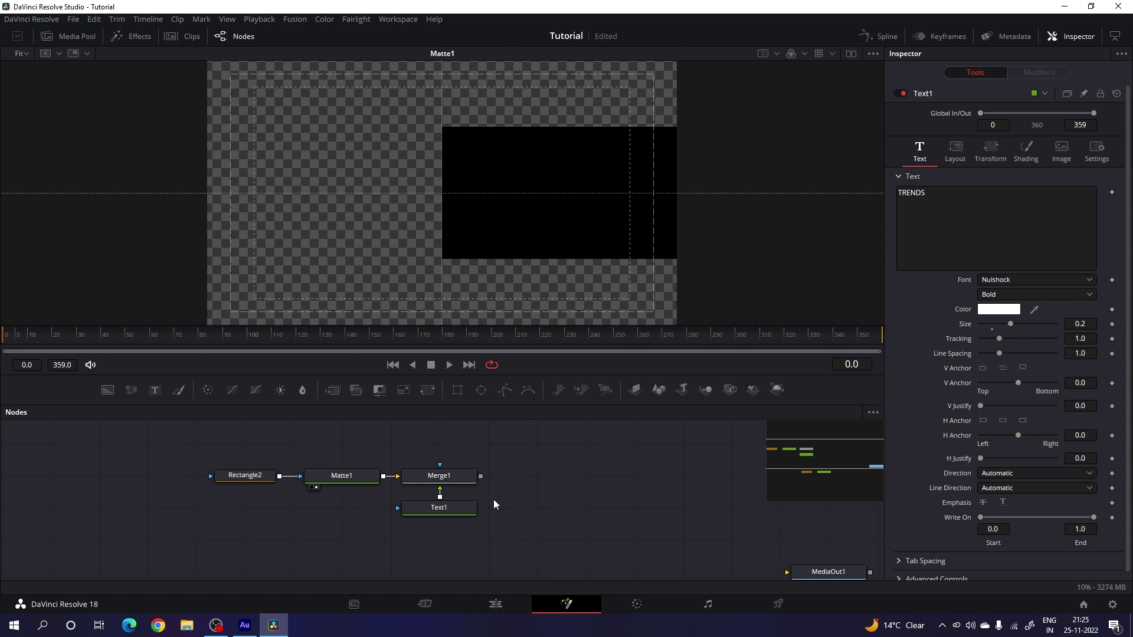
pyautogui.press('1')
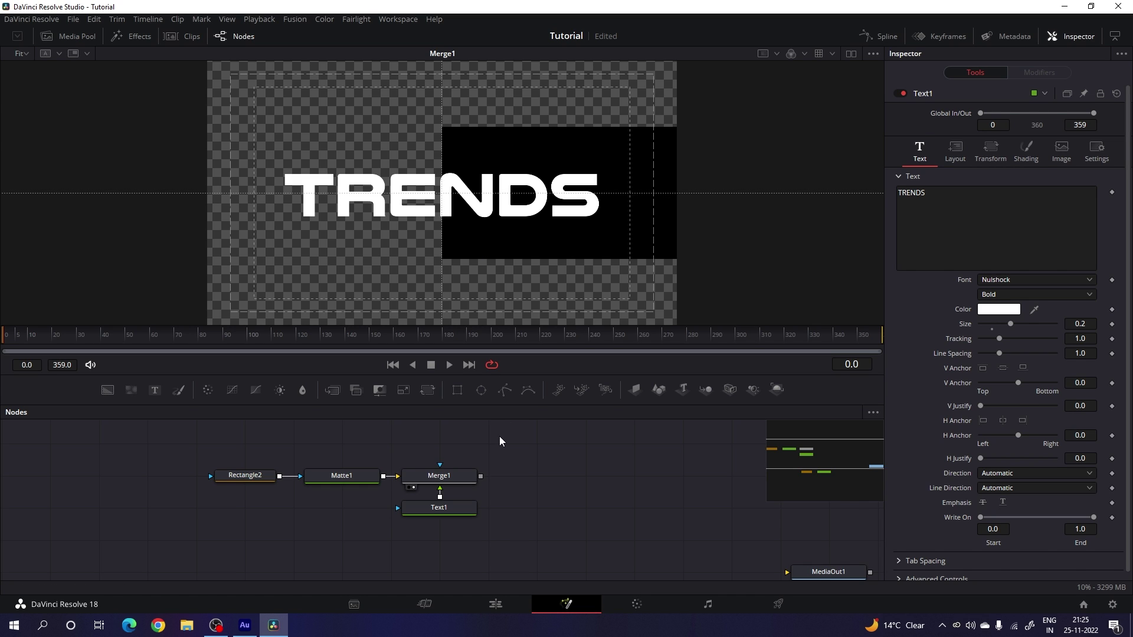
pyautogui.click(462, 476)
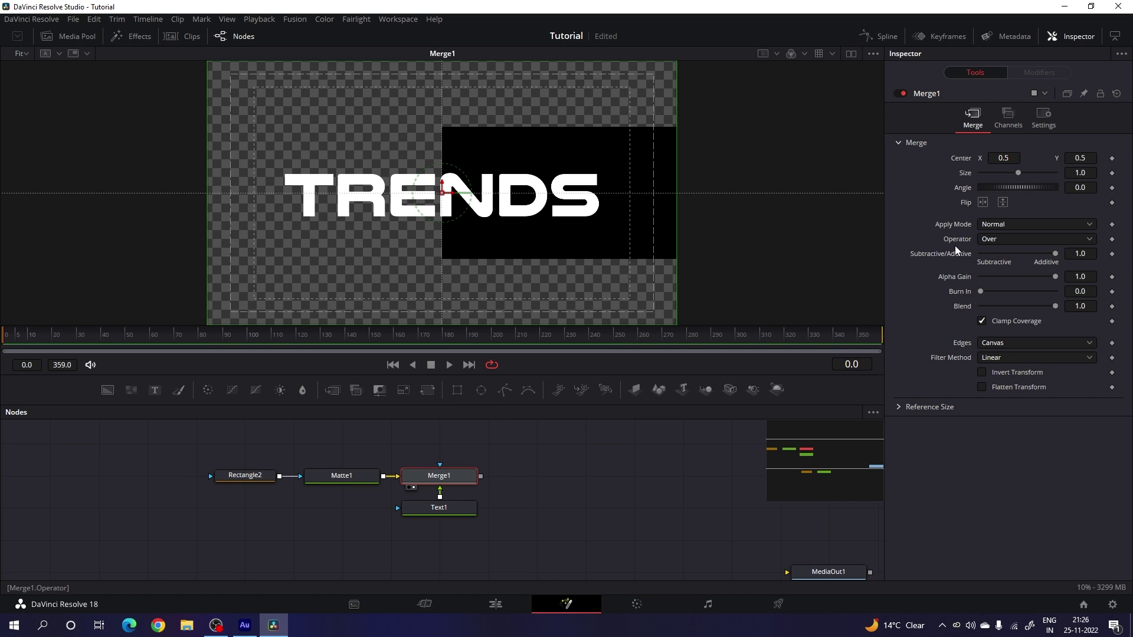
pyautogui.click(1011, 239)
pyautogui.click(996, 265)
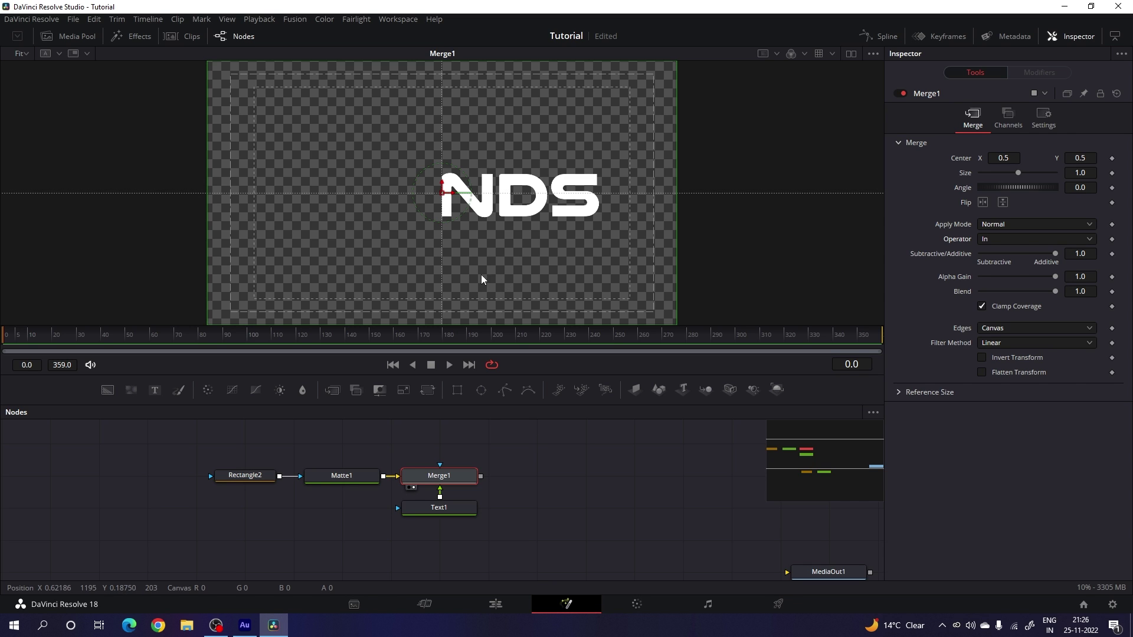
# - Copy the four title nodes and paste a duplicate set
pyautogui.scroll(1, 494, 472)
pyautogui.moveTo(239, 449); pyautogui.dragTo(460, 553)
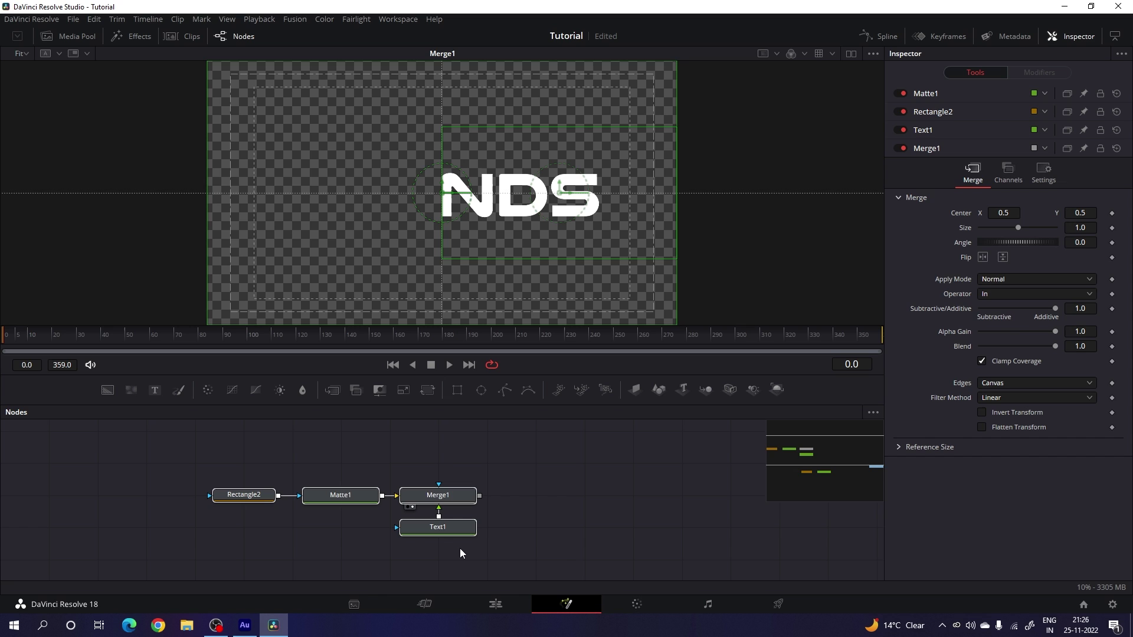
pyautogui.click(443, 447)
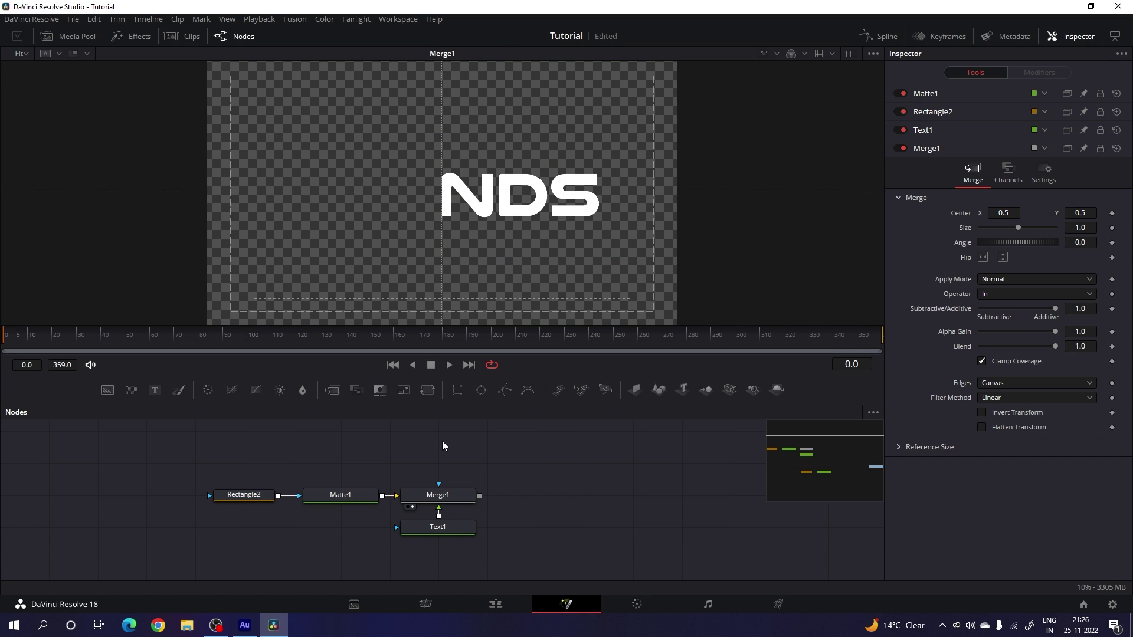
pyautogui.hotkey('ctrl', 'v')
# - Place the pasted nodes above the originals and rename them Rectangle3 and Matte2
pyautogui.moveTo(544, 452); pyautogui.dragTo(397, 451)
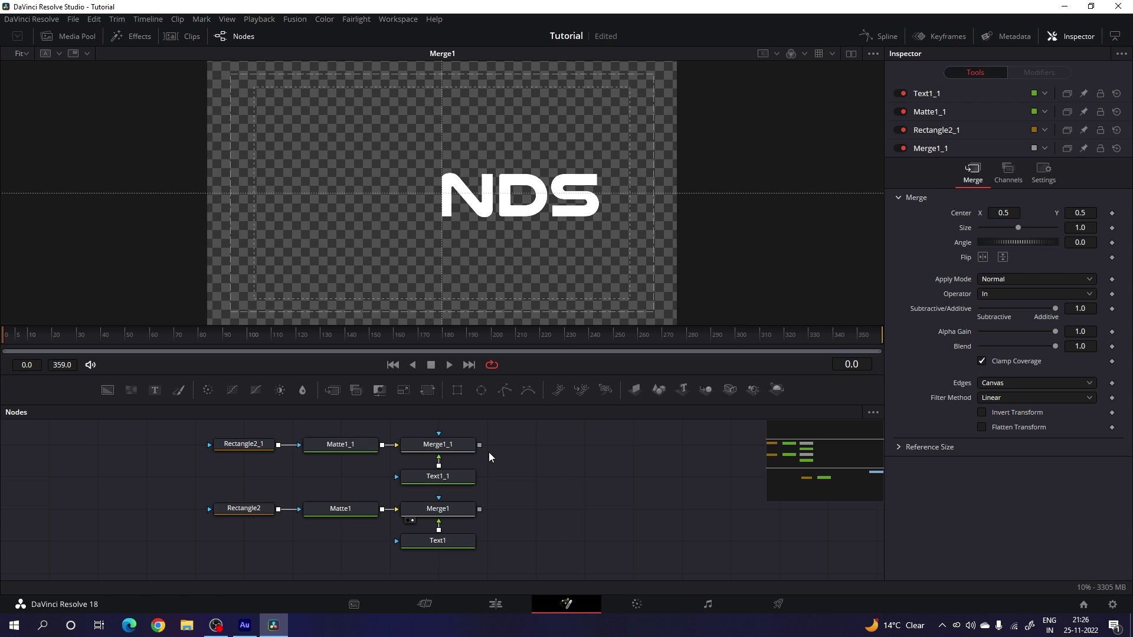
pyautogui.click(246, 444)
pyautogui.press('F2')
pyautogui.press('BackSpace')
pyautogui.press('BackSpace')
pyautogui.press('BackSpace')
pyautogui.write('3')
pyautogui.press('Return')
pyautogui.click(341, 447)
pyautogui.press('F2')
pyautogui.press('BackSpace')
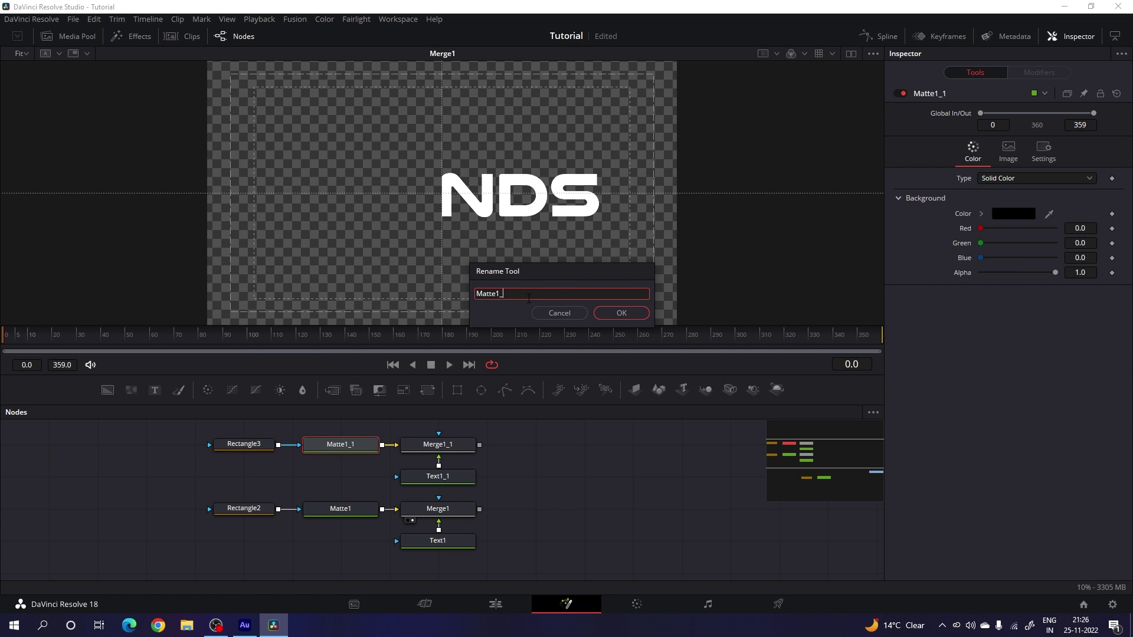
pyautogui.press('BackSpace')
pyautogui.press('BackSpace')
pyautogui.write('2')
pyautogui.press('Return')
# - Rename the copied merge and text nodes to Merge2 and Text2
pyautogui.click(460, 444)
pyautogui.press('F2')
pyautogui.press('BackSpace')
pyautogui.press('BackSpace')
pyautogui.press('BackSpace')
pyautogui.write('2')
pyautogui.click(438, 477)
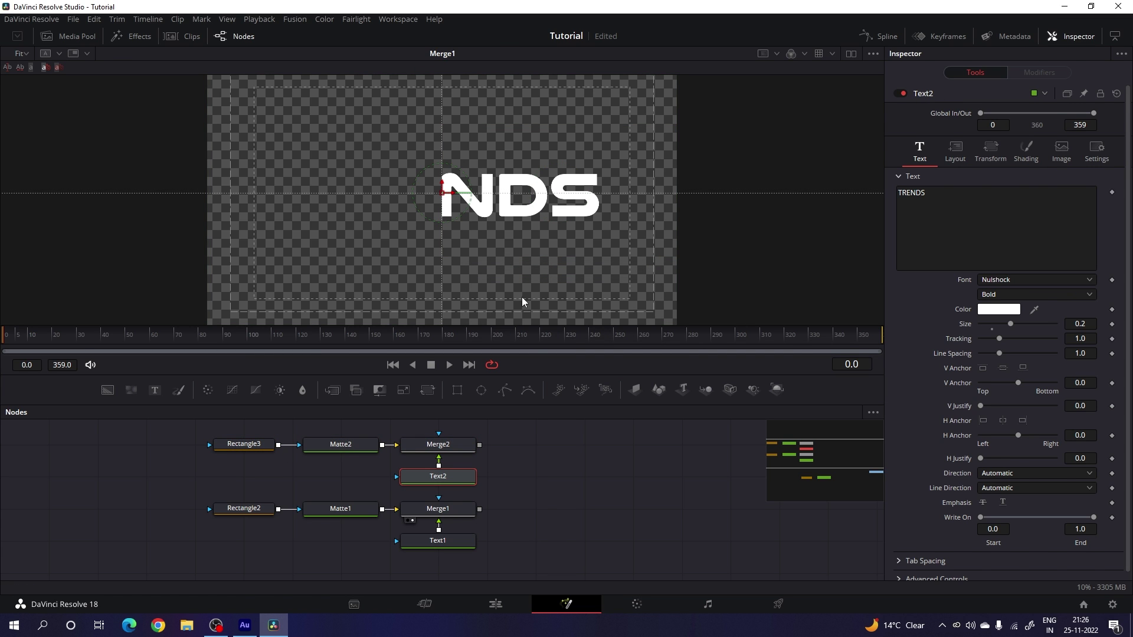
# - View Merge2 and recentre Rectangle3 at X 0.25 so only 'TRE' remains
pyautogui.press('1')
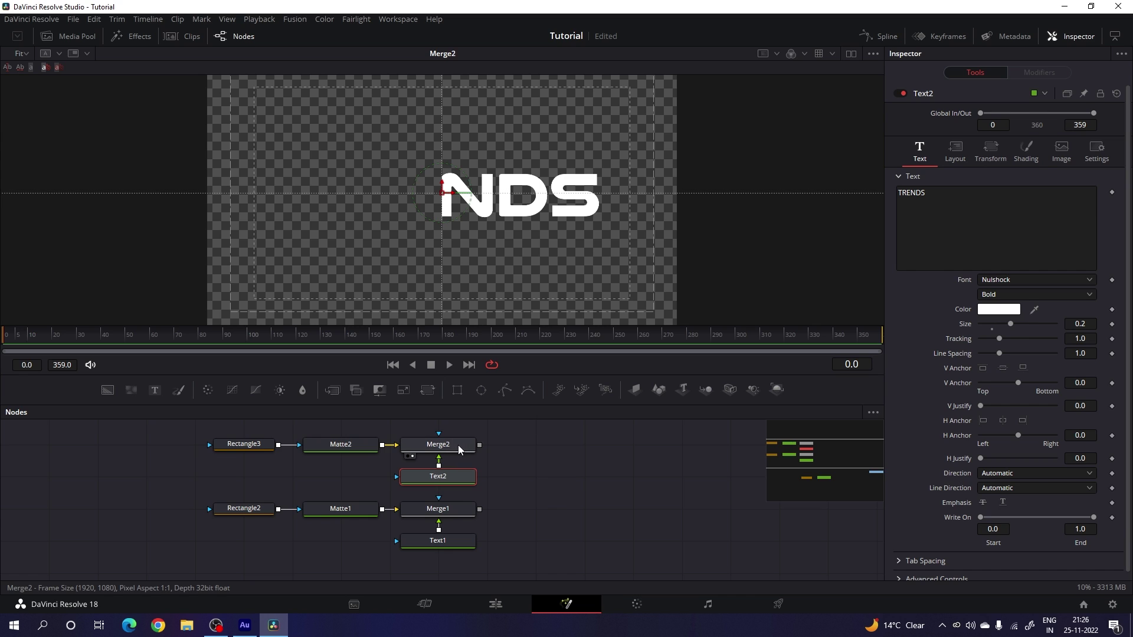
pyautogui.click(239, 447)
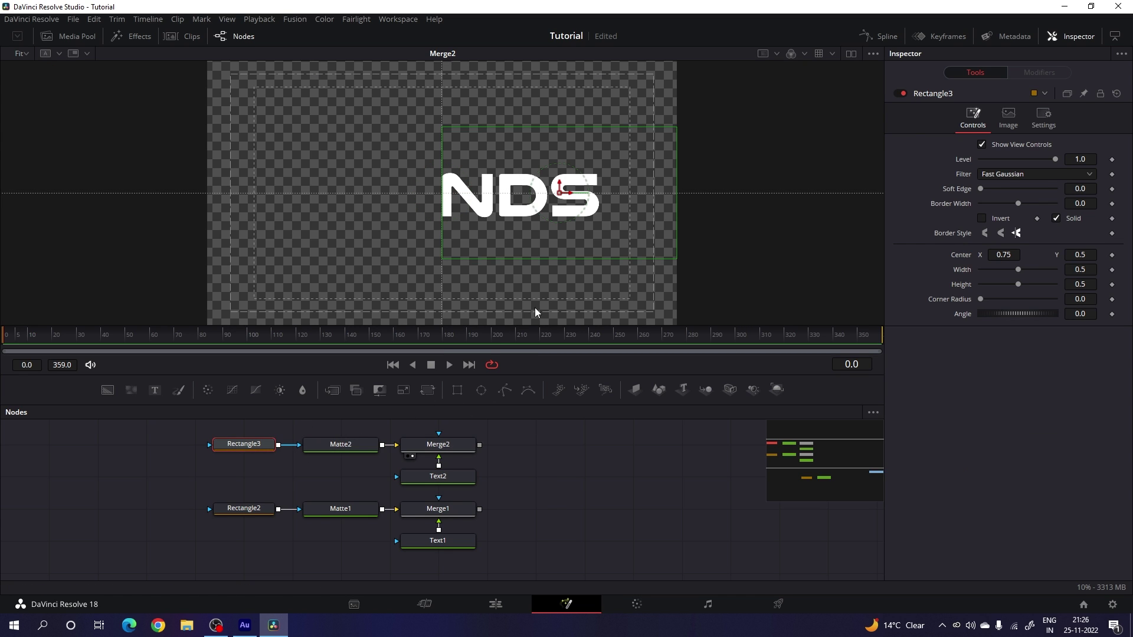
pyautogui.moveTo(575, 200); pyautogui.dragTo(340, 202)
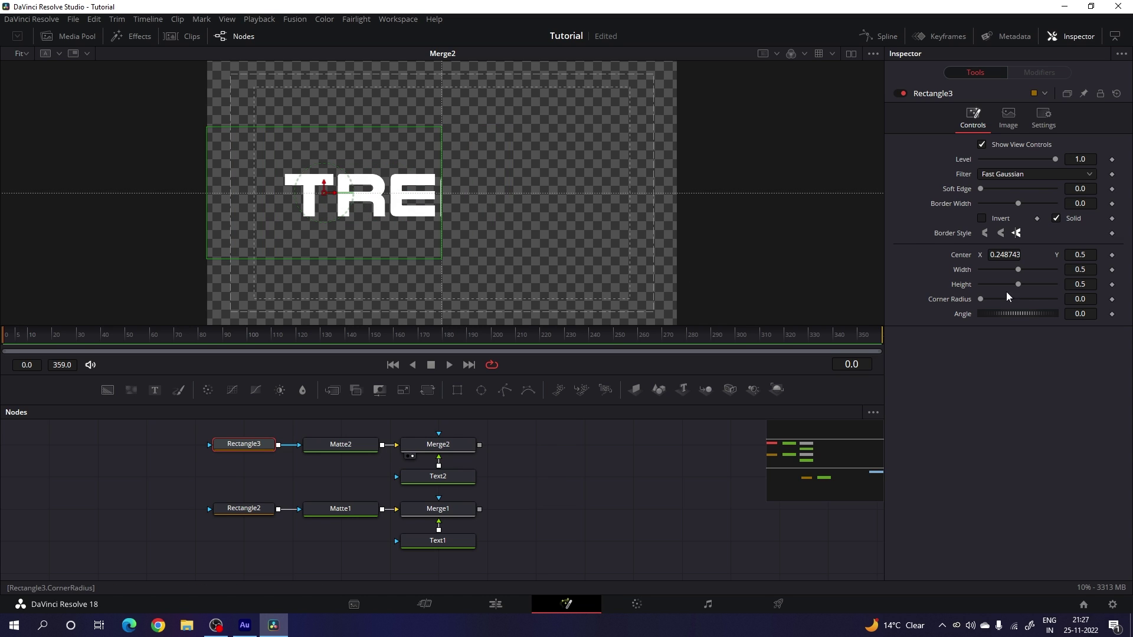
pyautogui.click(1004, 255)
pyautogui.write('0.25')
pyautogui.press('Tab')
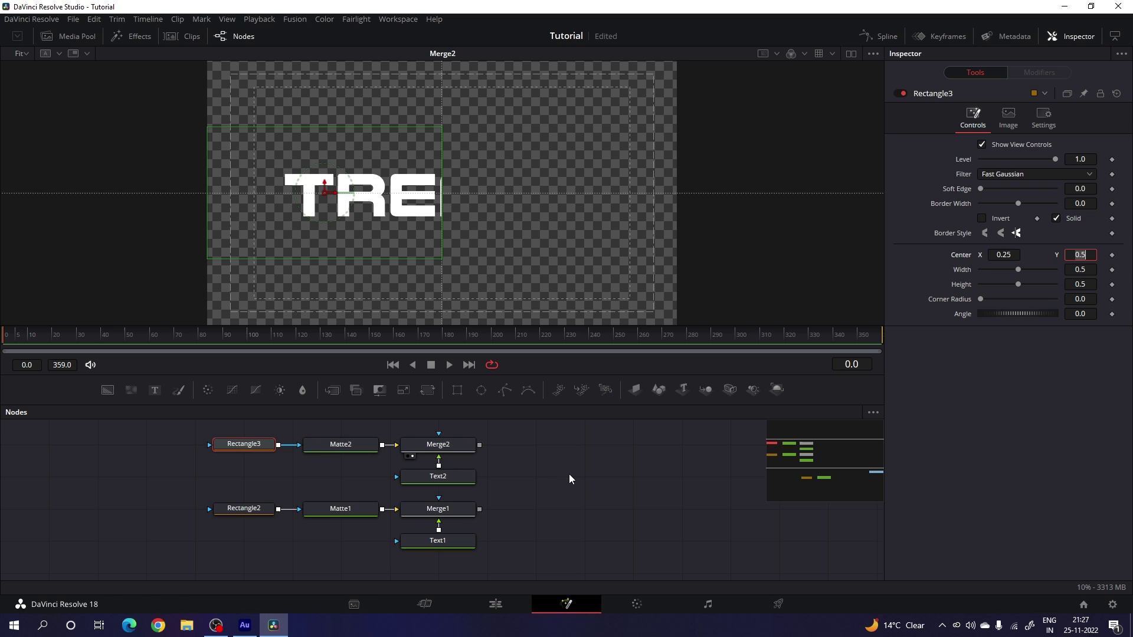
pyautogui.click(569, 473)
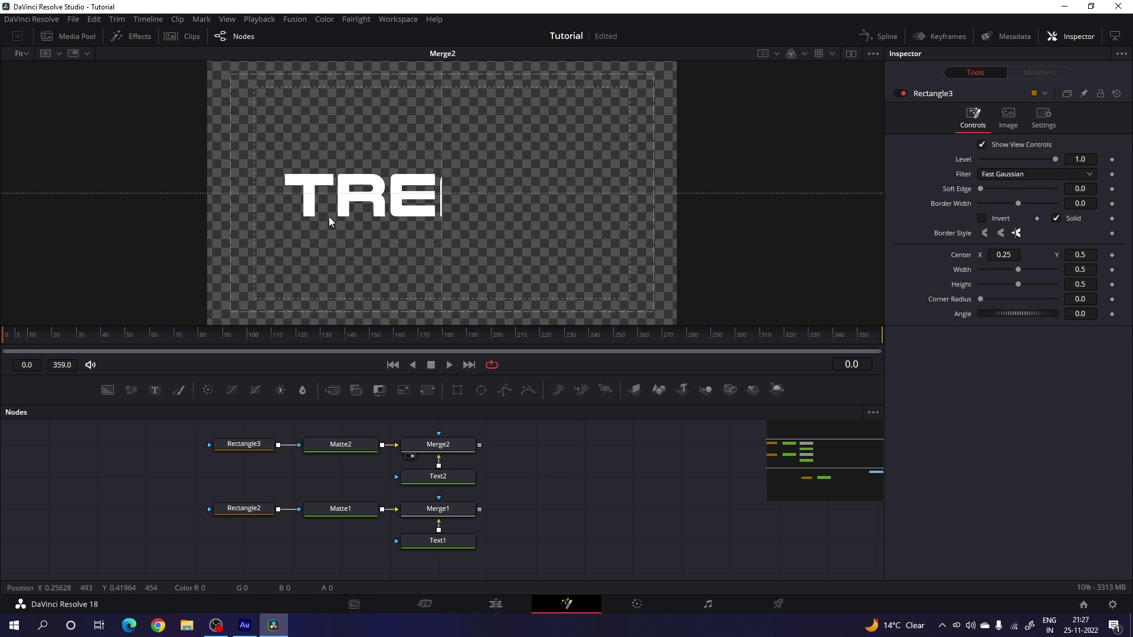
pyautogui.moveTo(451, 512); pyautogui.dragTo(492, 167)
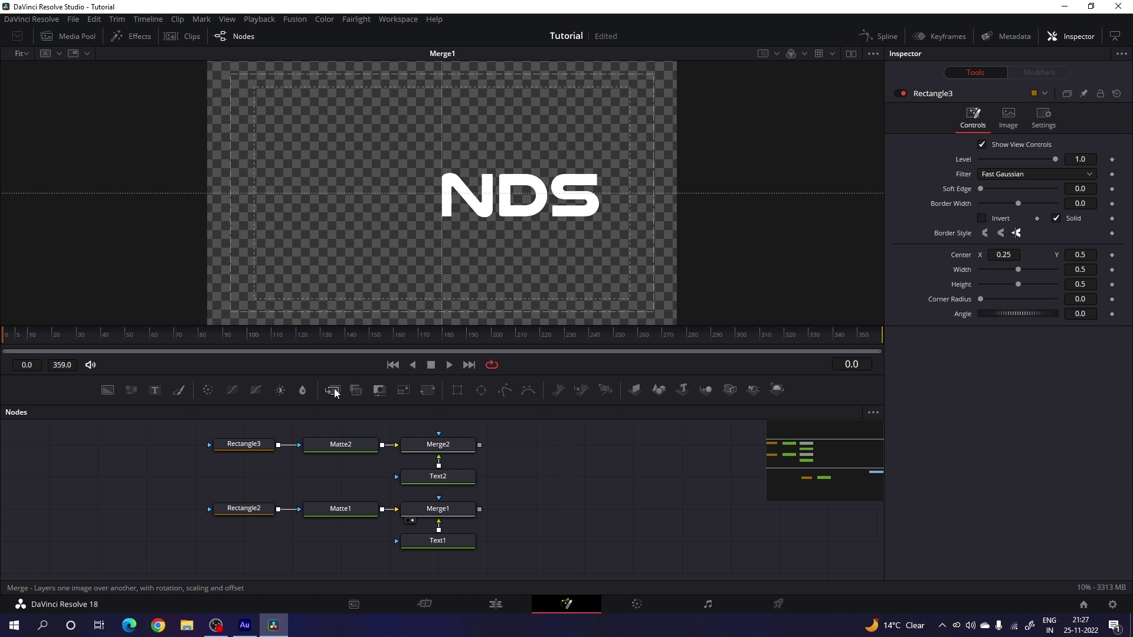
# - Add Merge3 with Merge1 as background and Merge2 as foreground, and view it
pyautogui.moveTo(334, 388); pyautogui.dragTo(589, 481)
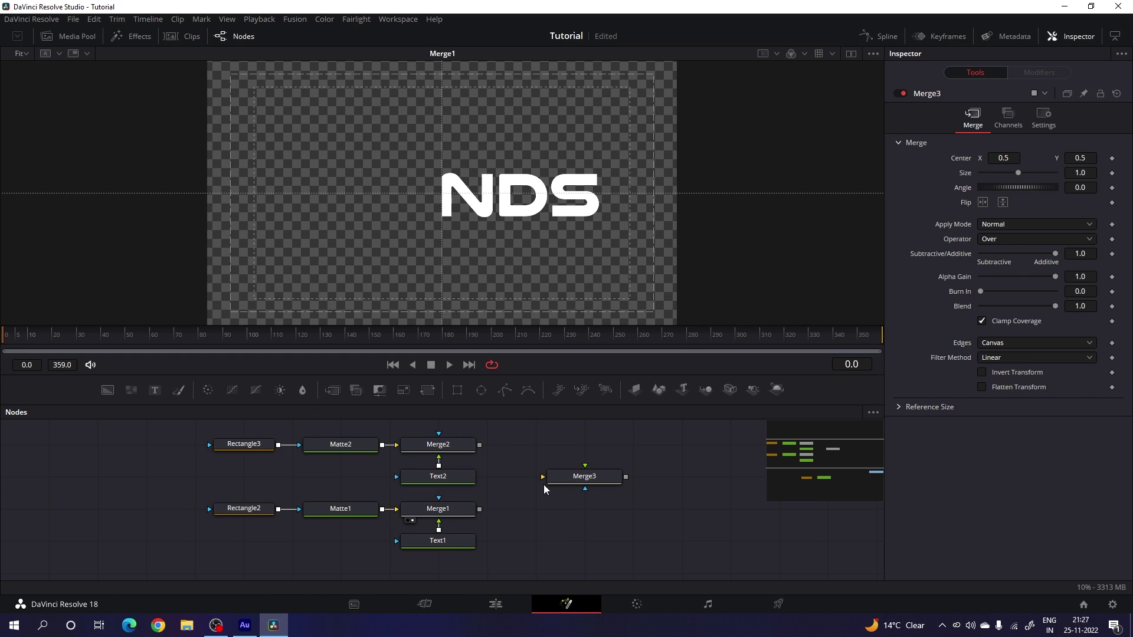
pyautogui.moveTo(540, 483); pyautogui.dragTo(479, 509)
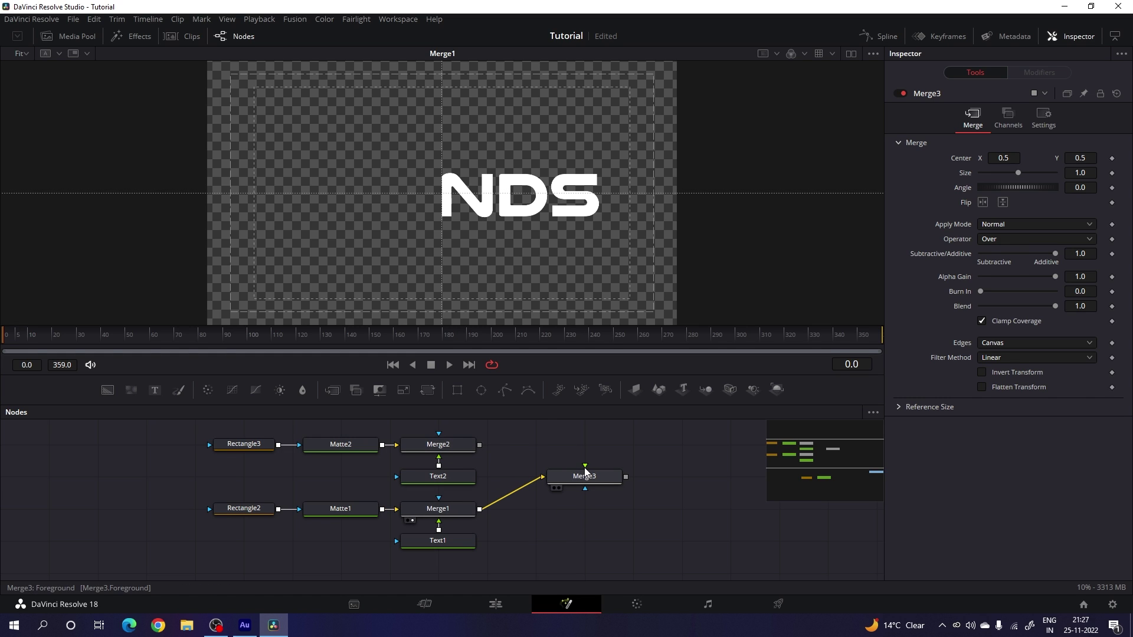
pyautogui.moveTo(585, 466); pyautogui.dragTo(537, 448)
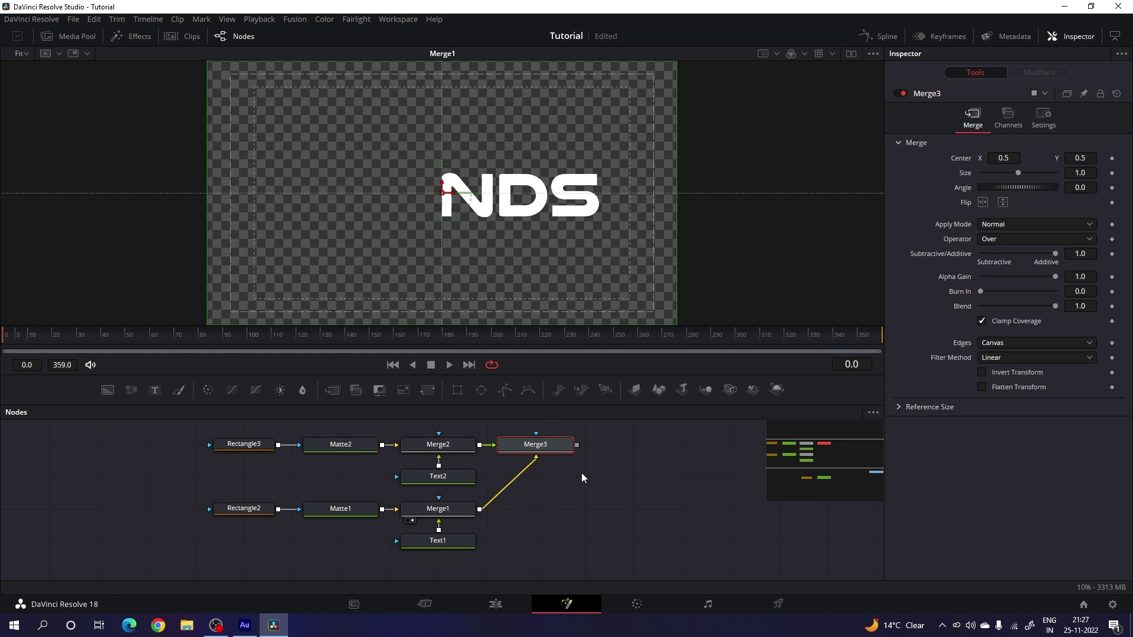
pyautogui.press('1')
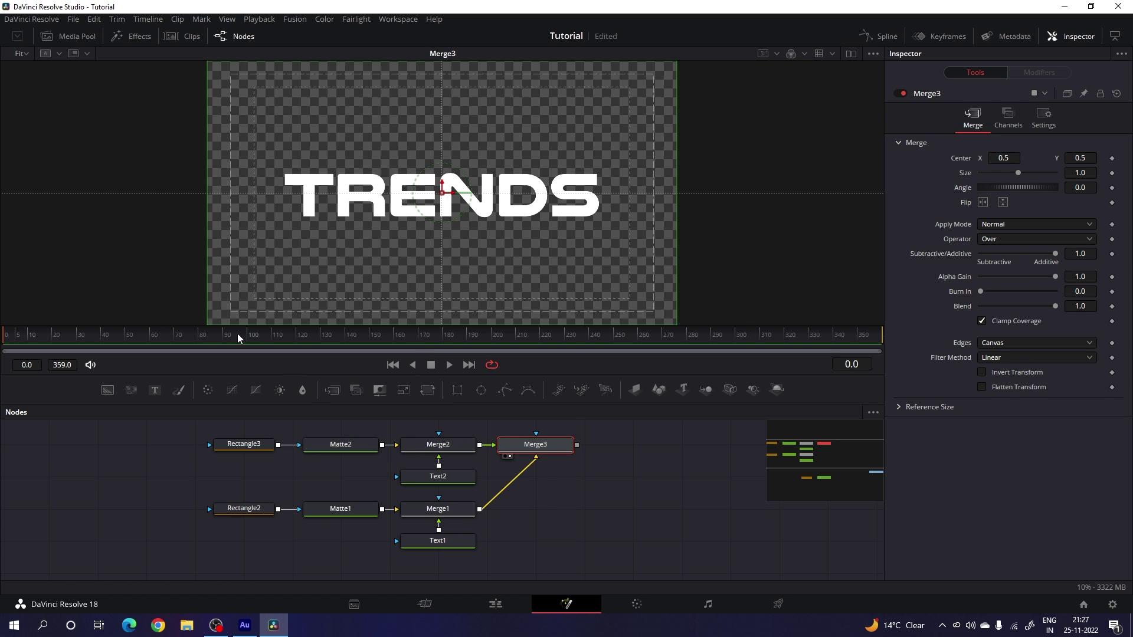
# - At frame 120, animate Text2's Center position in the Layout tab
pyautogui.click(274, 334)
pyautogui.moveTo(303, 337); pyautogui.dragTo(299, 337)
pyautogui.click(455, 479)
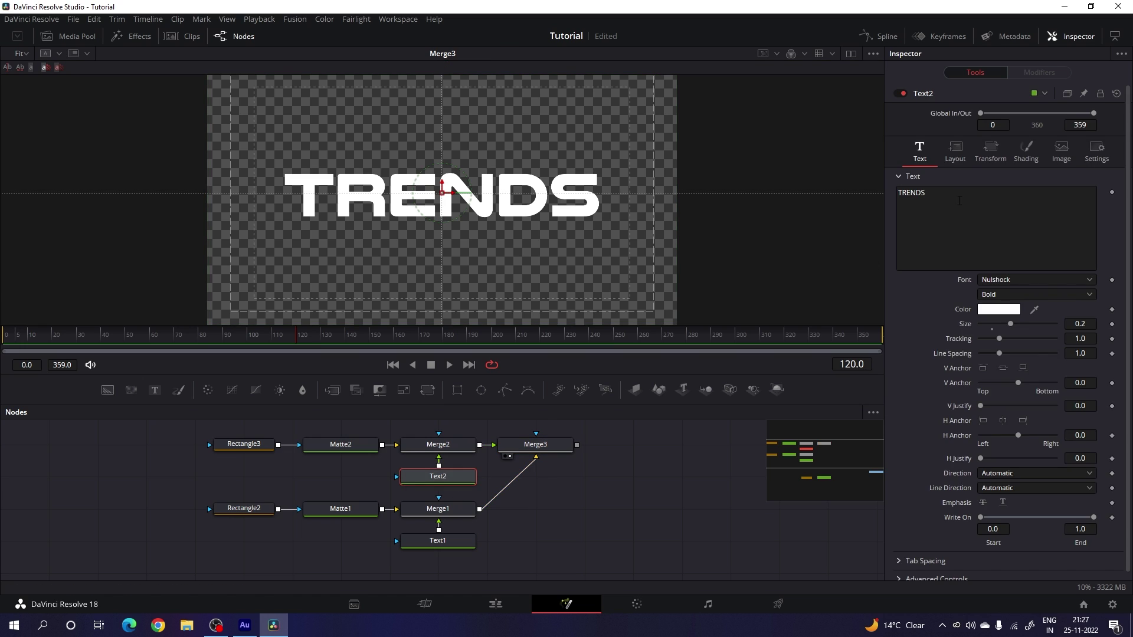
pyautogui.click(955, 152)
pyautogui.rightClick(963, 208)
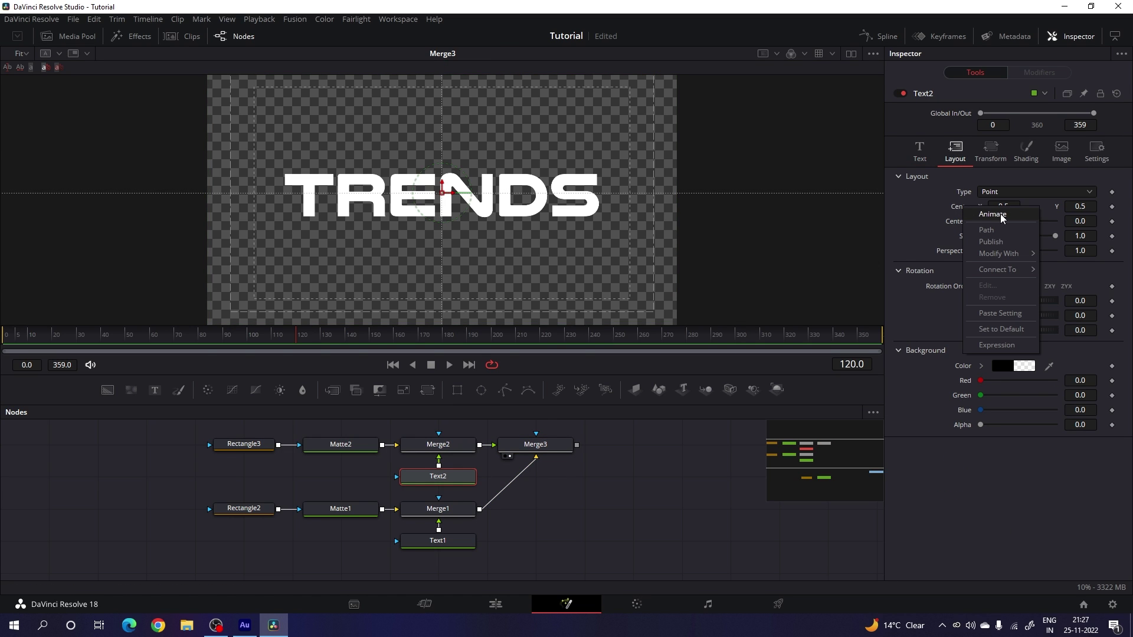
pyautogui.click(1002, 218)
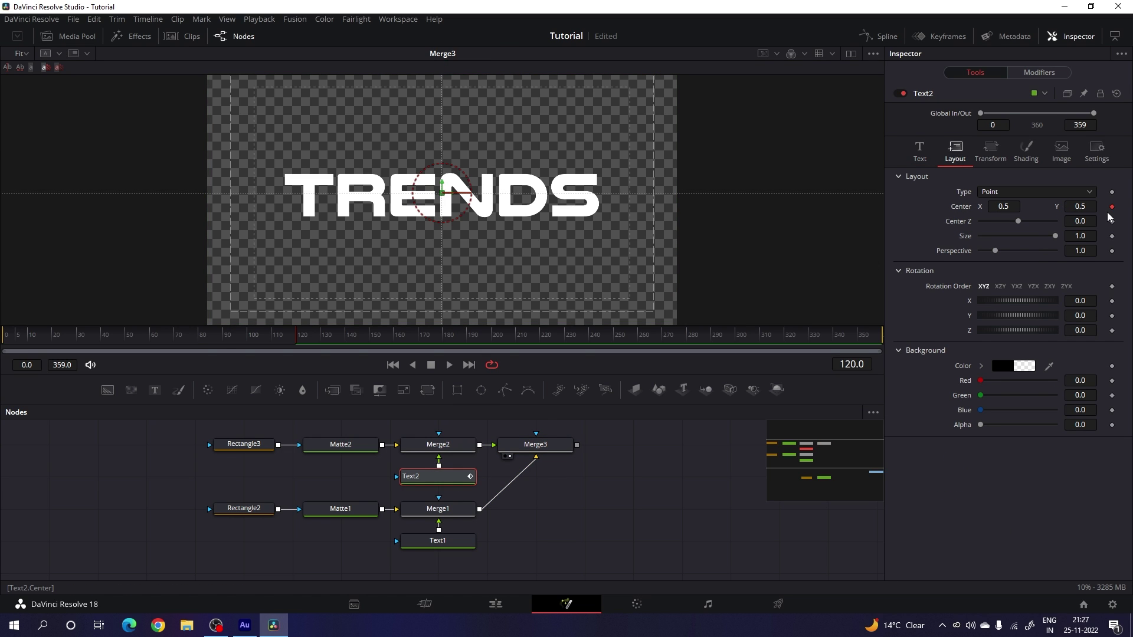
# - Animate Text1's Center, then at frame 0 slide Text1 to the left
pyautogui.click(460, 544)
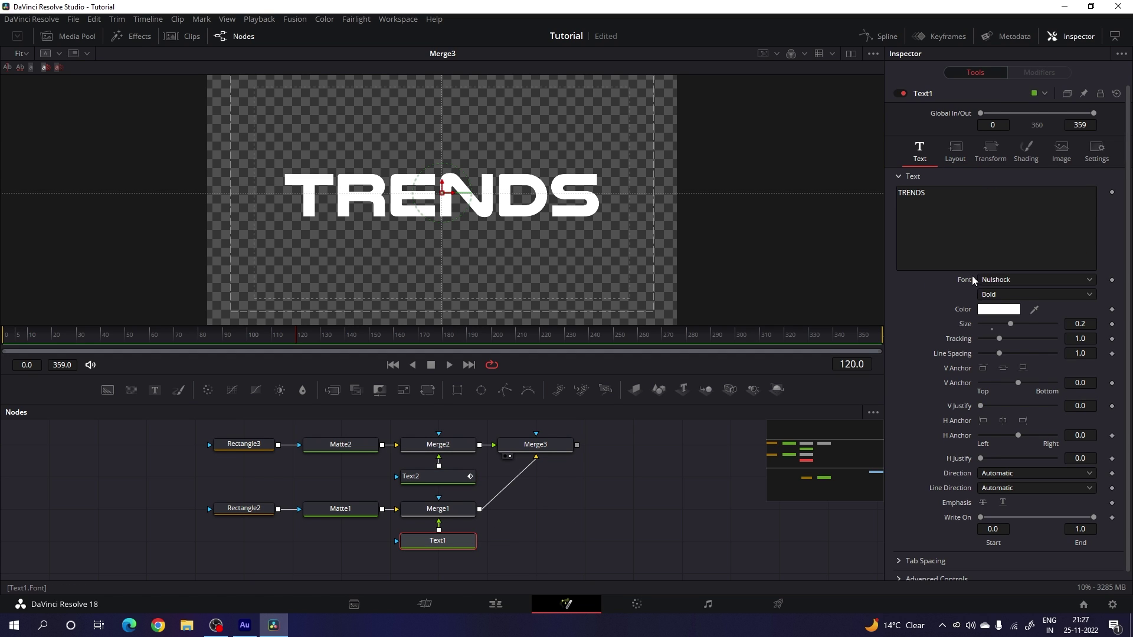
pyautogui.click(956, 155)
pyautogui.rightClick(968, 208)
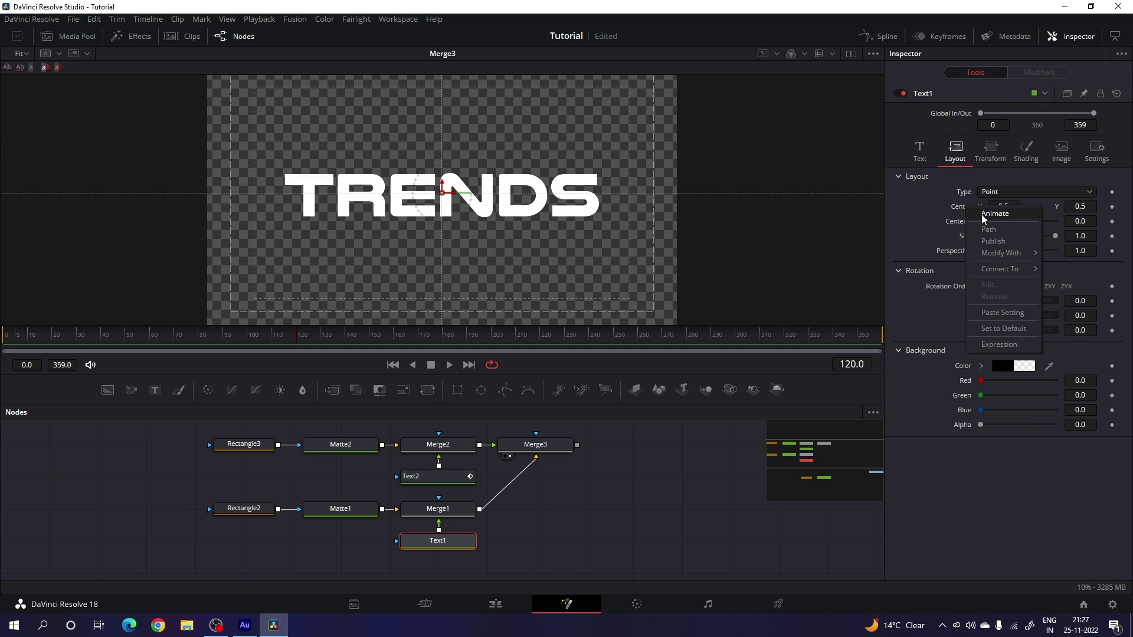
pyautogui.click(982, 215)
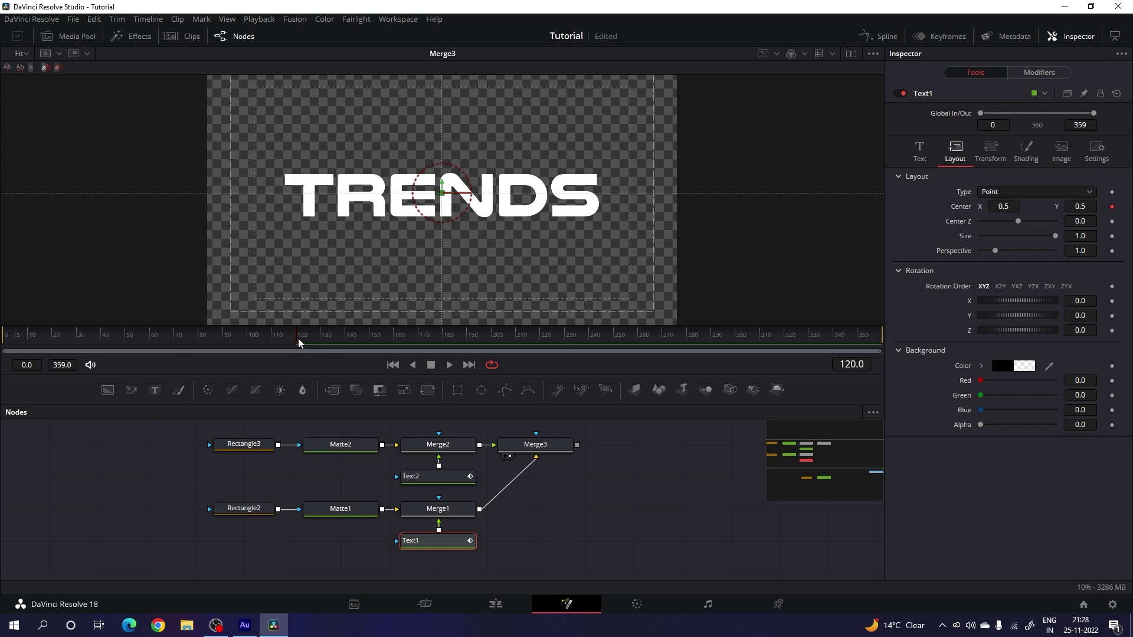
pyautogui.moveTo(298, 341); pyautogui.dragTo(7, 355)
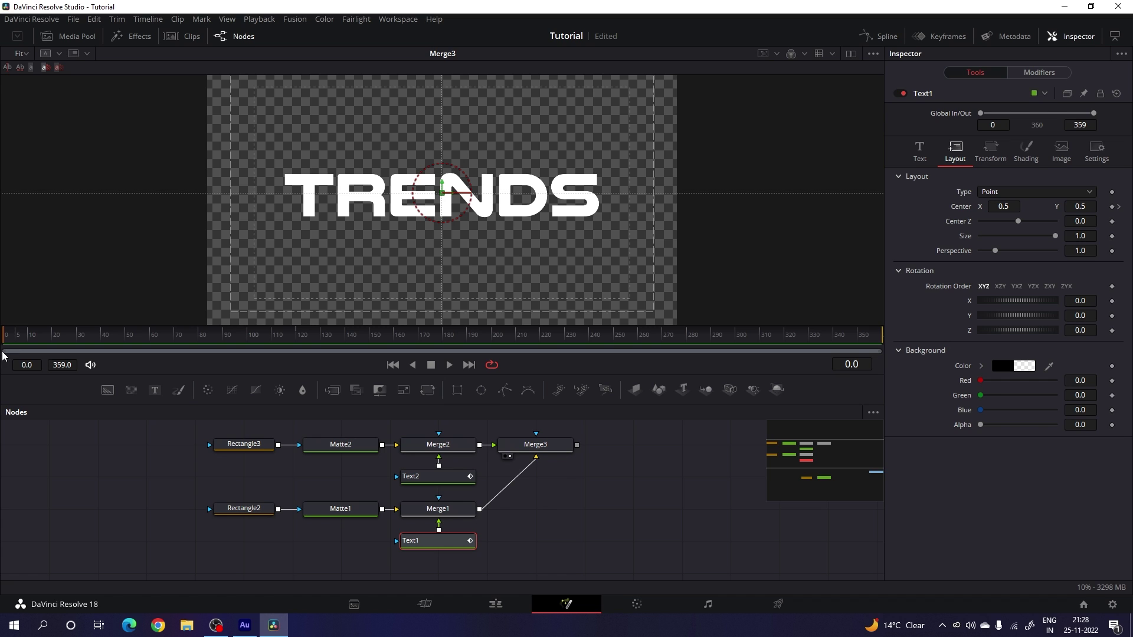
pyautogui.moveTo(453, 197); pyautogui.dragTo(256, 193)
# - At frame 0, set Text1 Center X to 0.0 and Text2 Center X to 1.0
pyautogui.click(1000, 208)
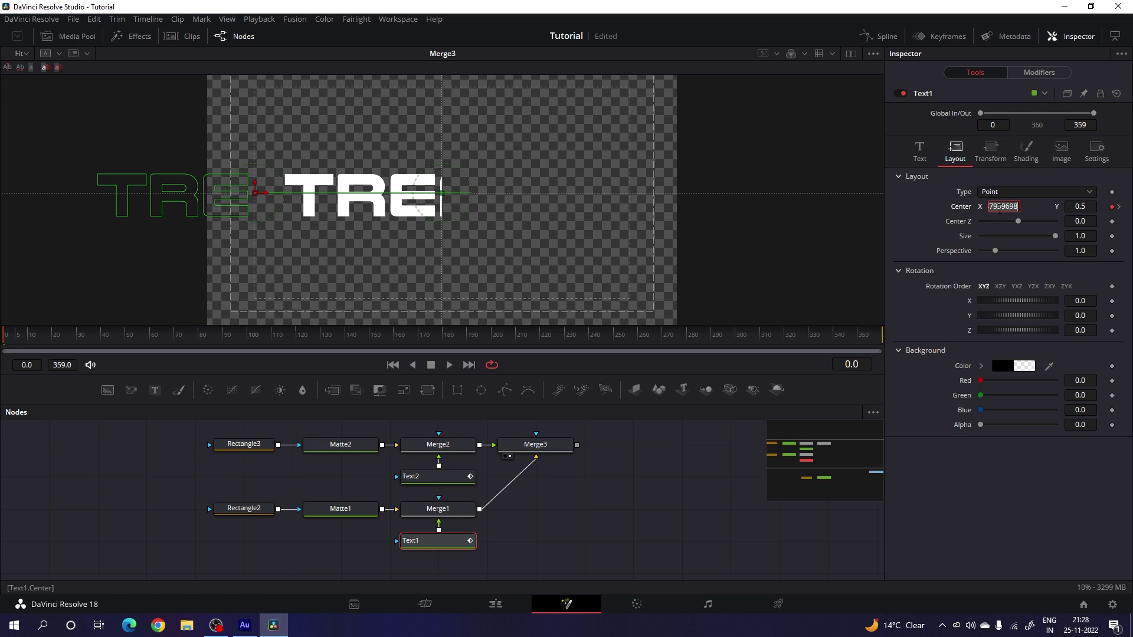
pyautogui.press('Return')
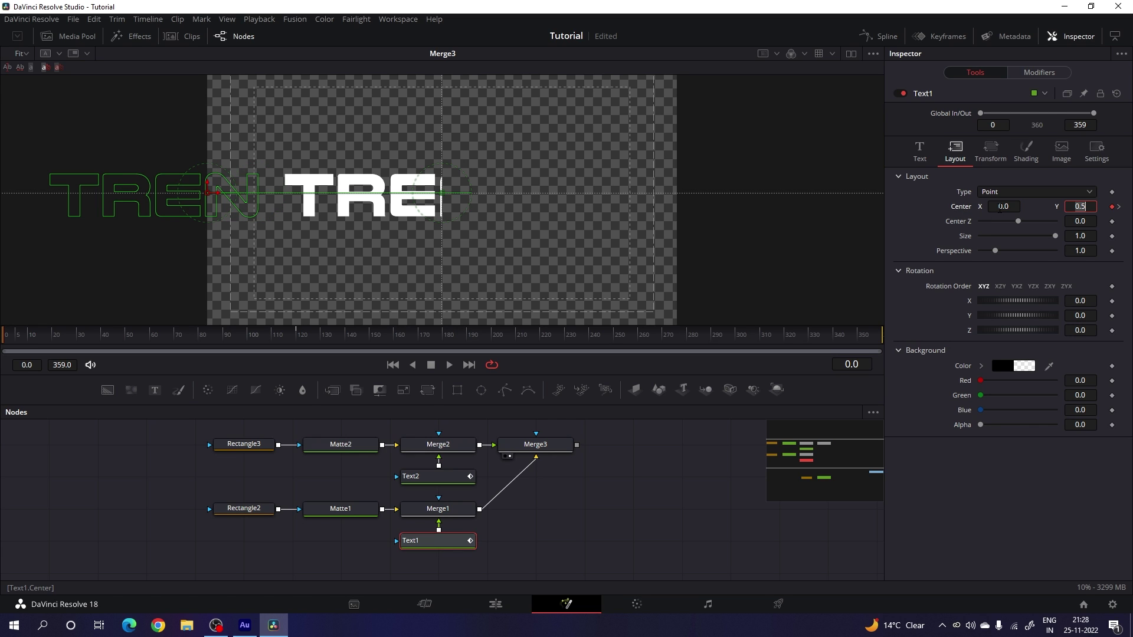
pyautogui.click(443, 478)
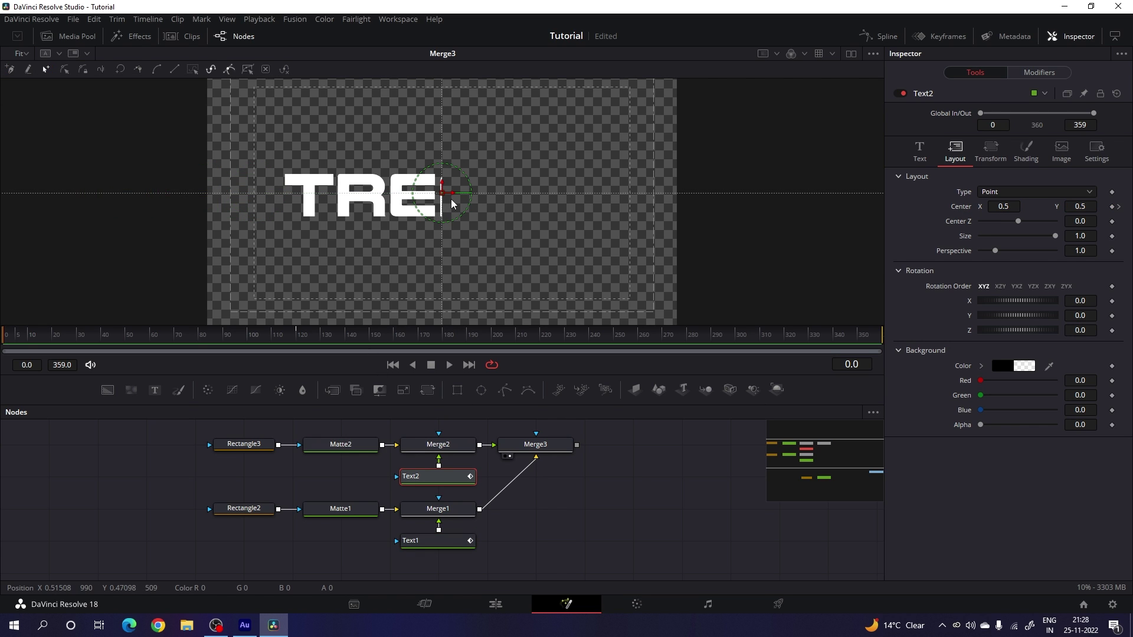
pyautogui.moveTo(454, 198); pyautogui.dragTo(636, 206)
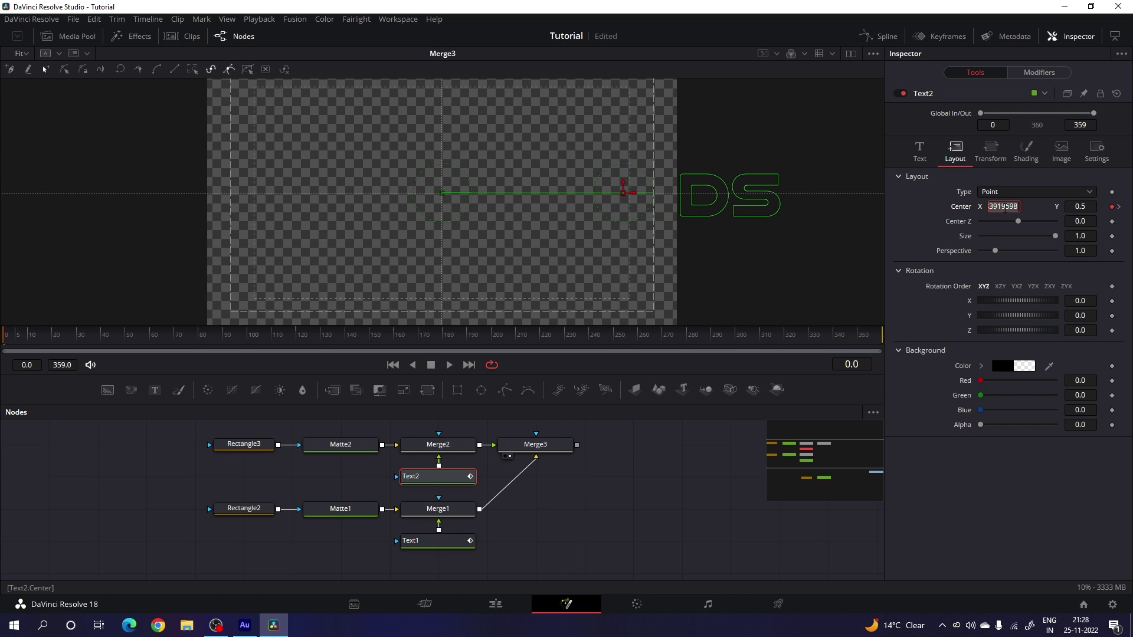
pyautogui.write('1')
pyautogui.press('Tab')
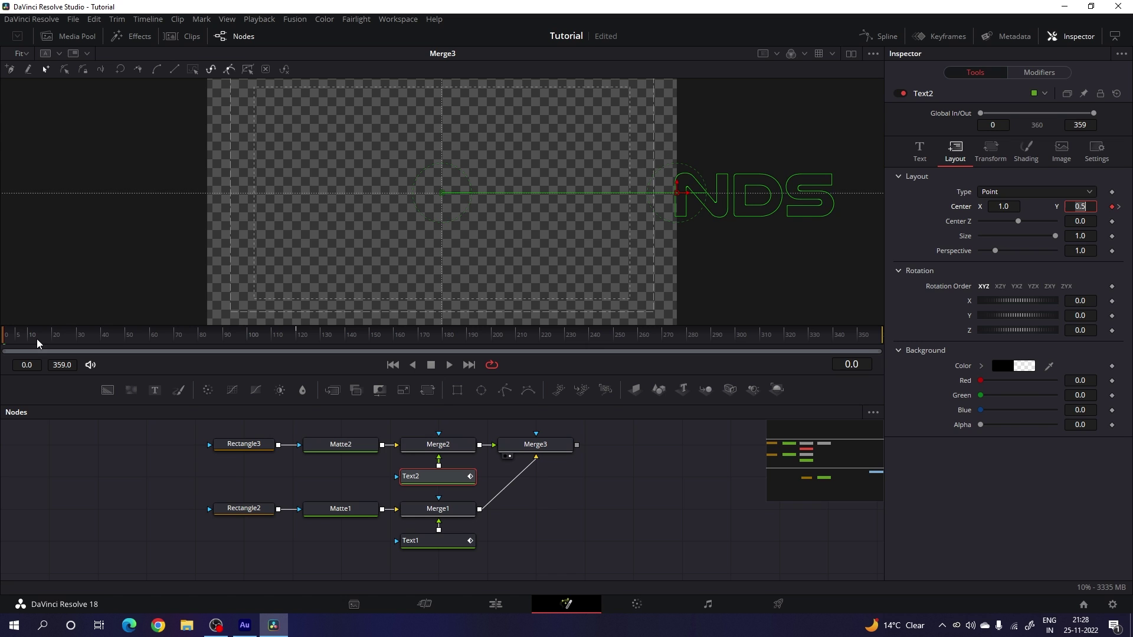
# - Scrub the timeline to preview the halves sliding in around frame 118
pyautogui.moveTo(38, 342); pyautogui.dragTo(280, 339)
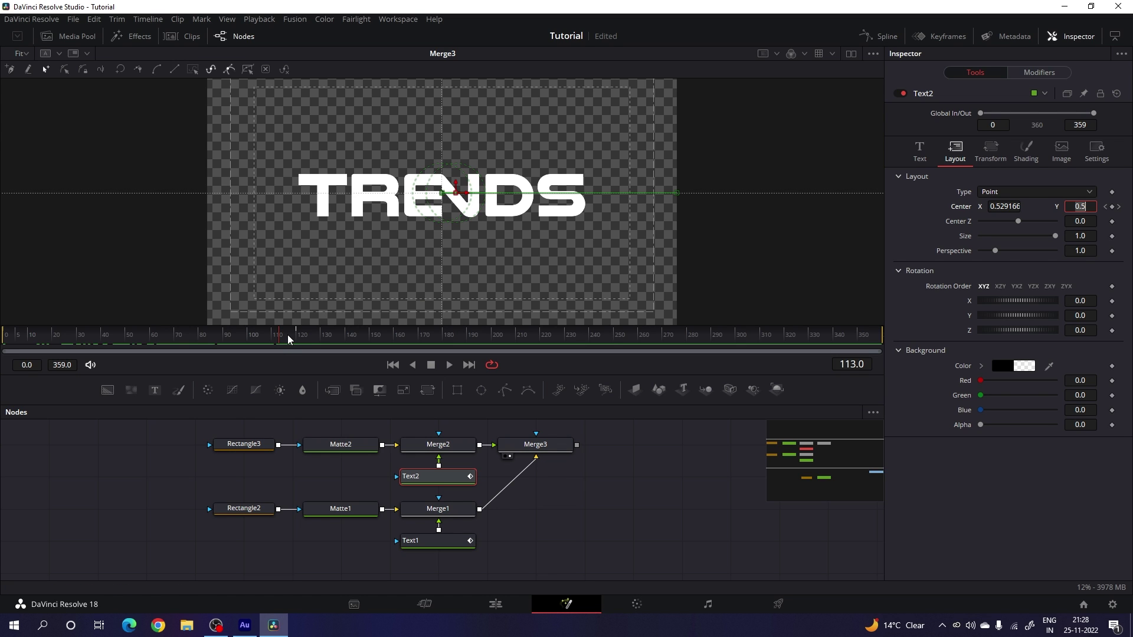
pyautogui.click(294, 336)
pyautogui.moveTo(293, 341); pyautogui.dragTo(348, 338)
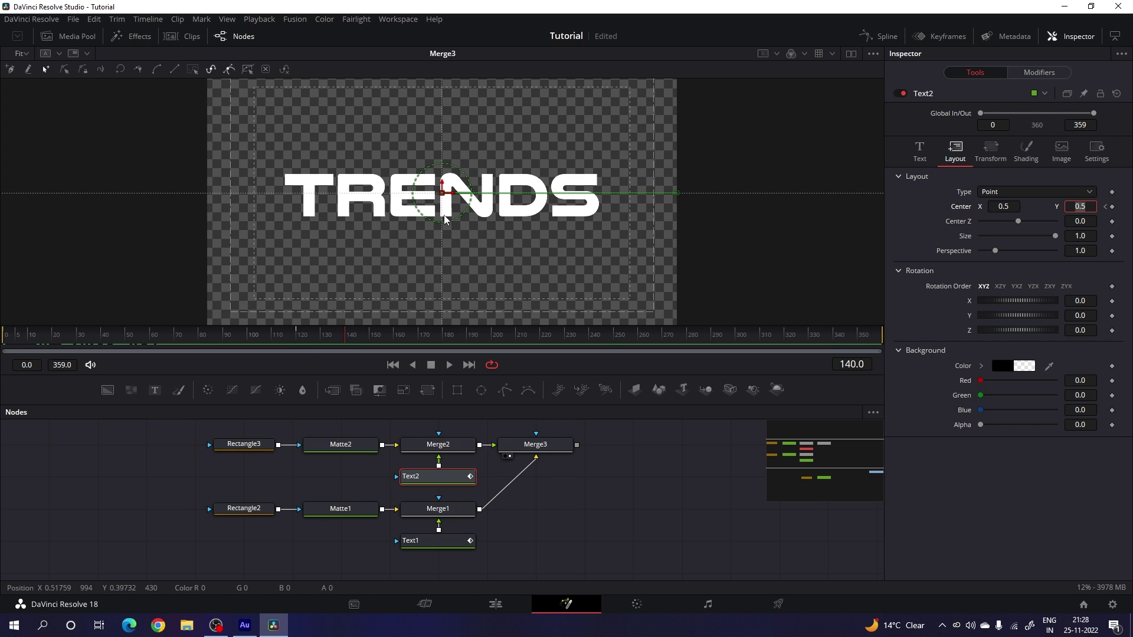
# - Nudge Text2 slightly up and Text1 slightly down, keyframing Text2's Center at frame 180
pyautogui.moveTo(441, 184); pyautogui.dragTo(443, 182)
pyautogui.click(444, 542)
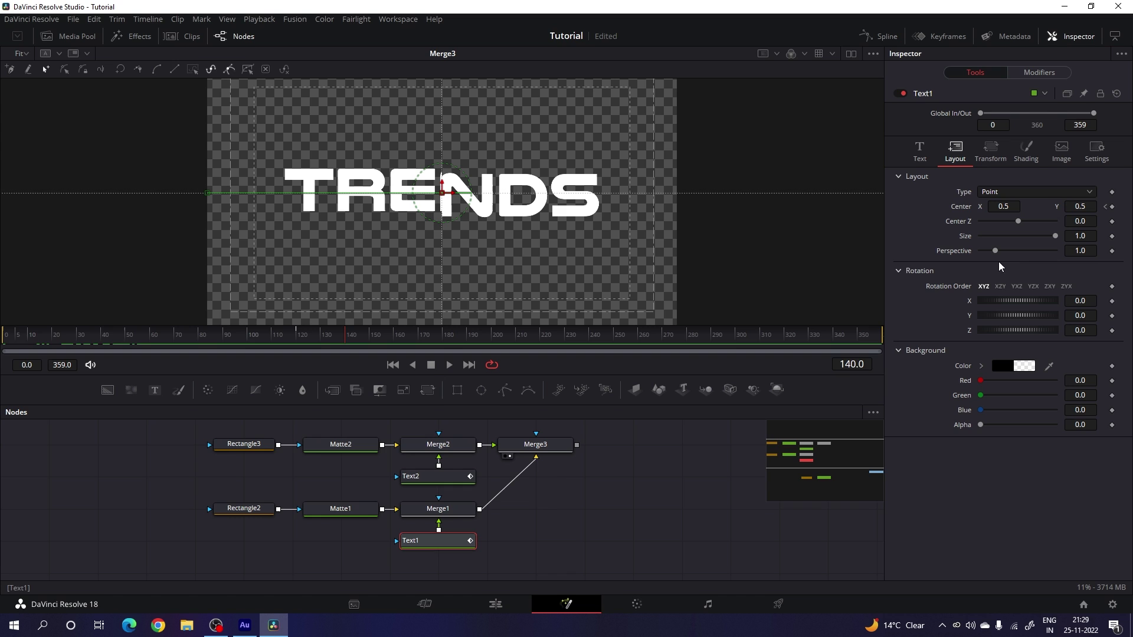
pyautogui.moveTo(443, 187); pyautogui.dragTo(444, 188)
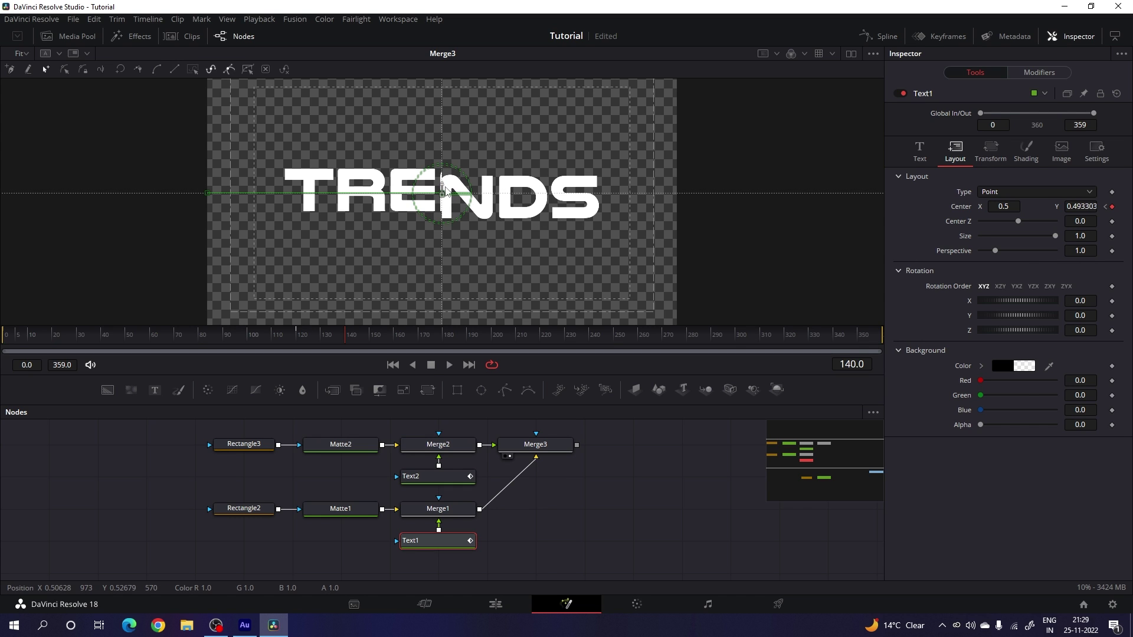
pyautogui.click(297, 340)
pyautogui.moveTo(297, 340); pyautogui.dragTo(347, 334)
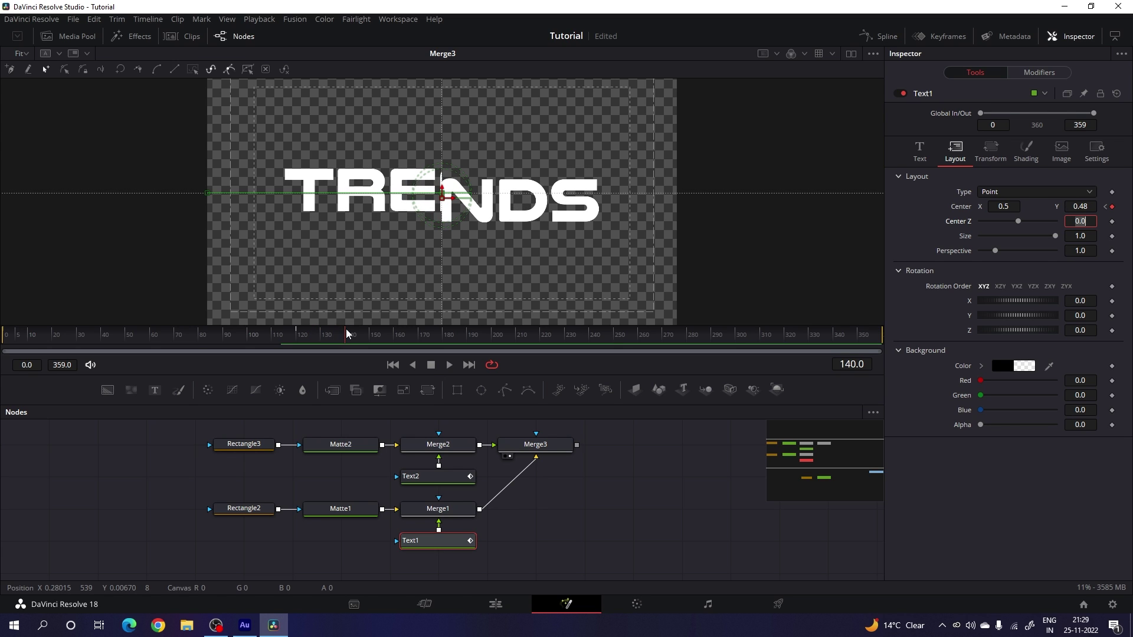
pyautogui.moveTo(348, 339); pyautogui.dragTo(442, 336)
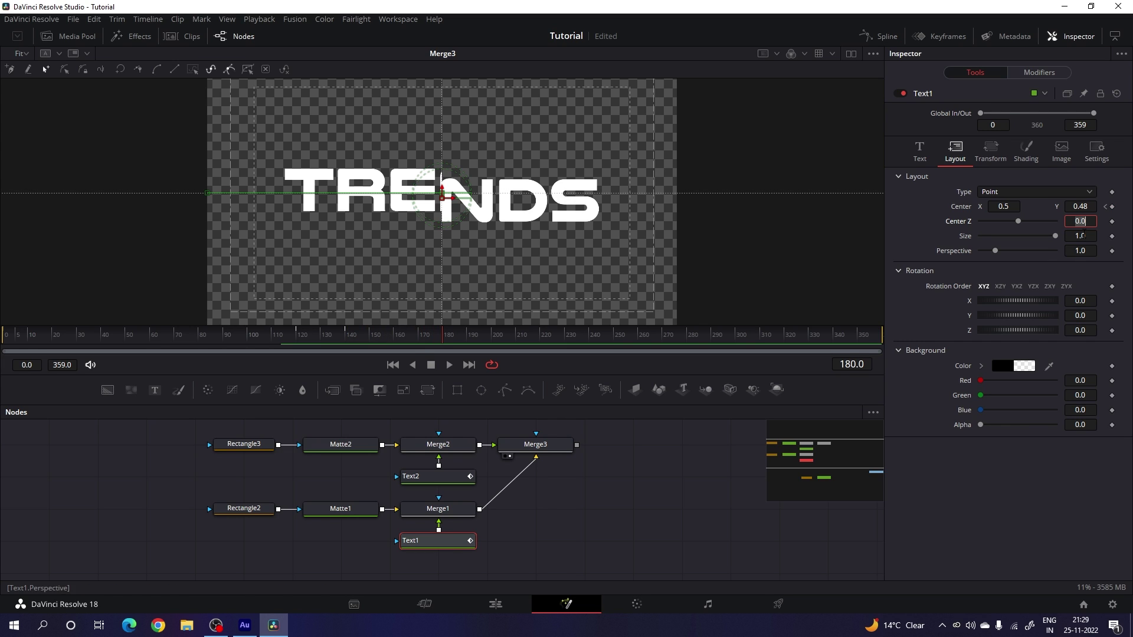
pyautogui.click(436, 476)
pyautogui.click(1112, 207)
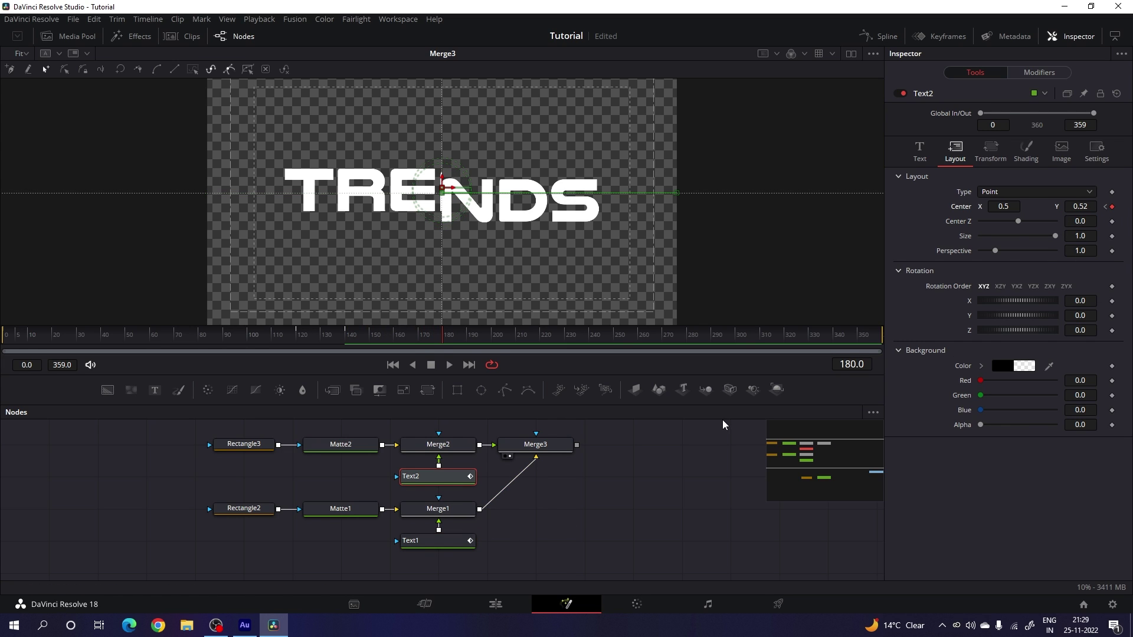
# - At frame 200, set Text1 Center Y back to 0.5, then advance toward frame 300
pyautogui.moveTo(448, 341); pyautogui.dragTo(494, 344)
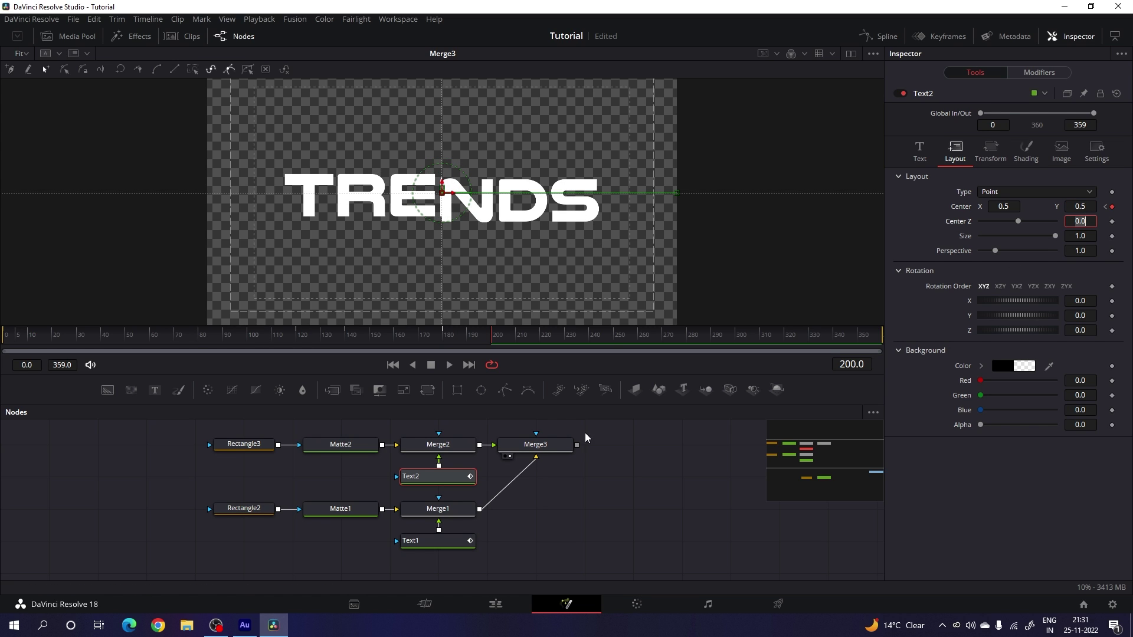
pyautogui.click(431, 541)
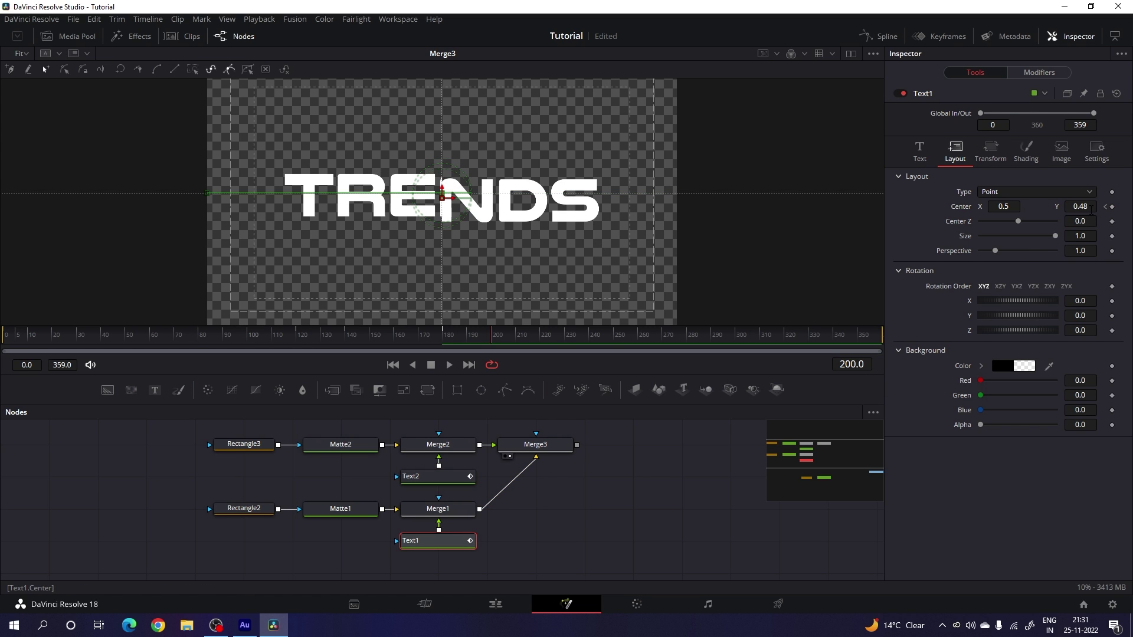
pyautogui.click(1091, 208)
pyautogui.press('BackSpace')
pyautogui.press('BackSpace')
pyautogui.write('5')
pyautogui.press('Tab')
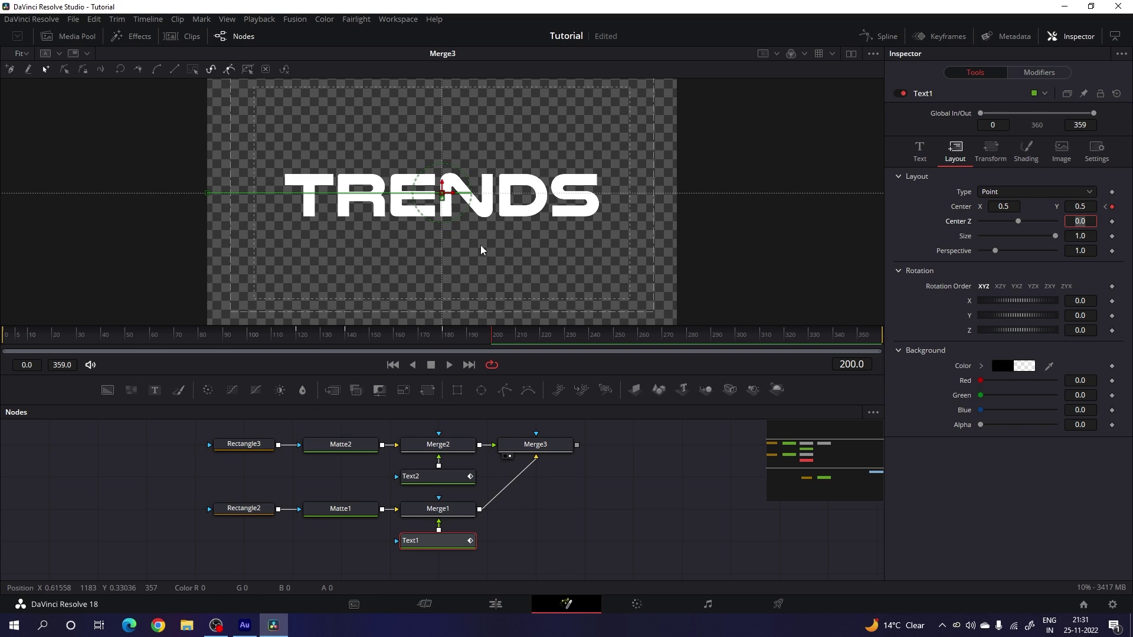
pyautogui.moveTo(508, 341); pyautogui.dragTo(598, 344)
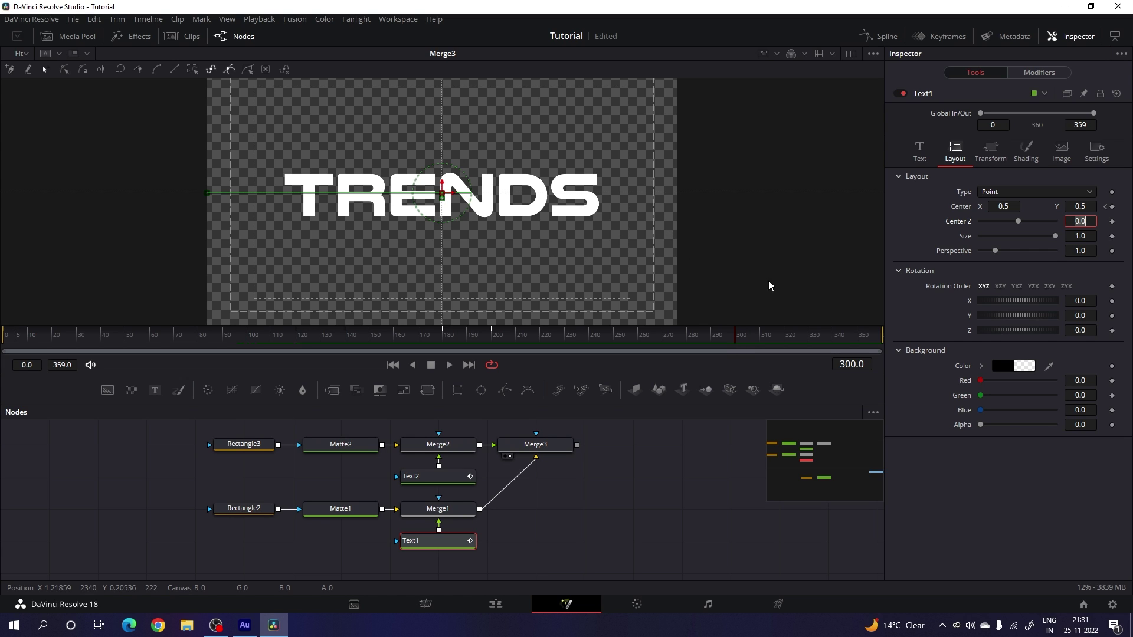
# - Keyframe Text1's Center at frame 300 and check both text layers' Center options
pyautogui.click(1112, 207)
pyautogui.rightClick(964, 209)
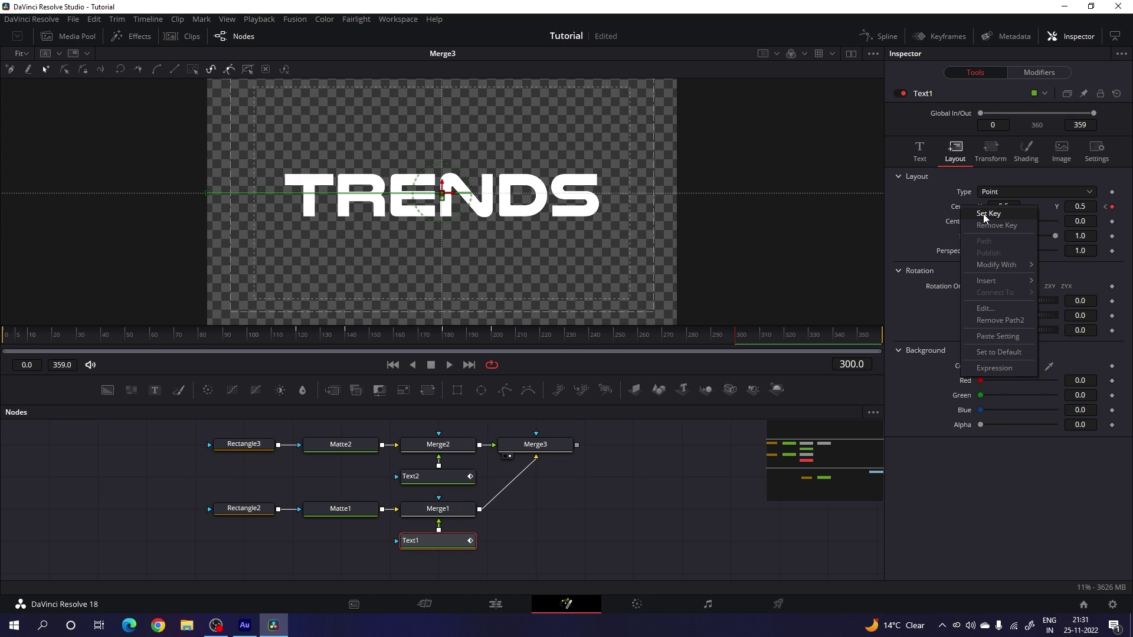
pyautogui.click(424, 479)
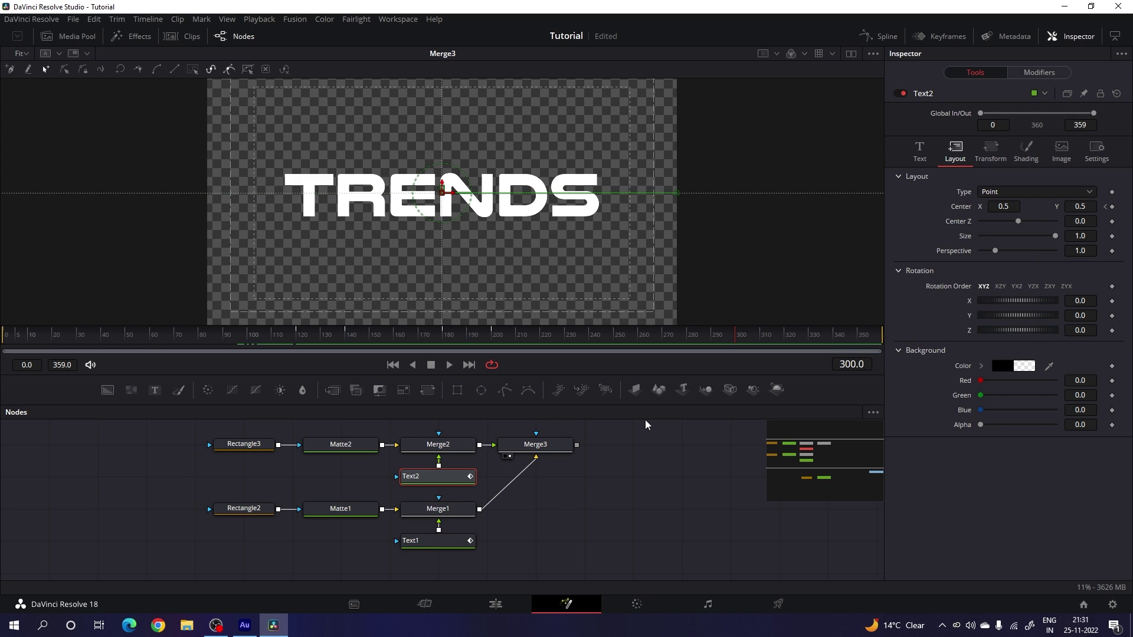
pyautogui.rightClick(968, 209)
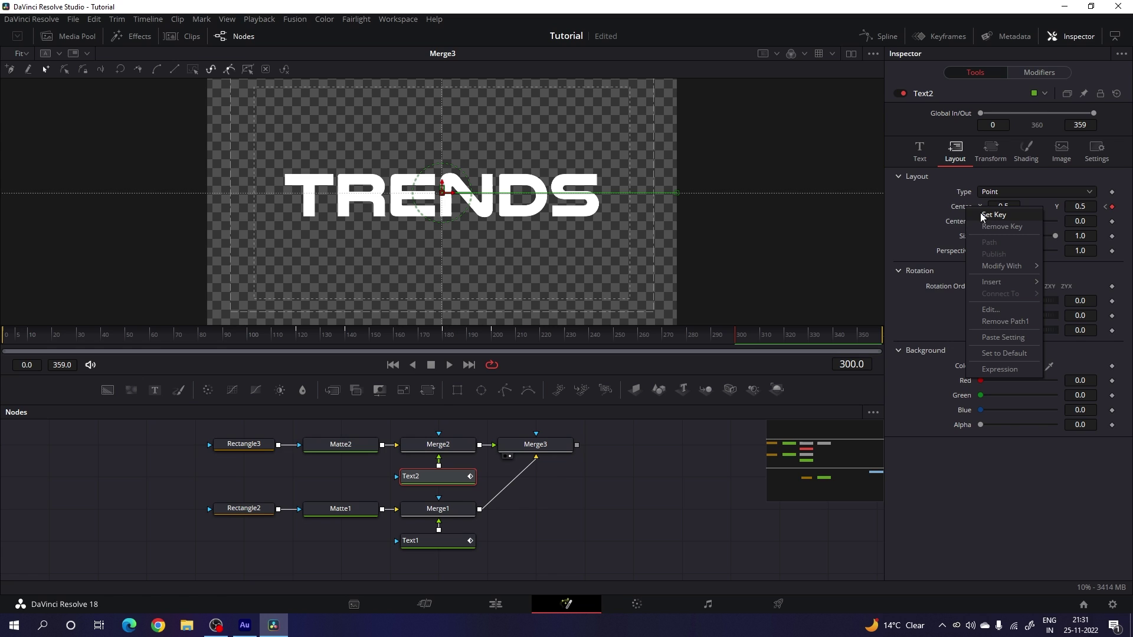
pyautogui.click(937, 218)
# - At the final frame 359, set Text2 Center X to 1.0
pyautogui.moveTo(838, 344); pyautogui.dragTo(897, 344)
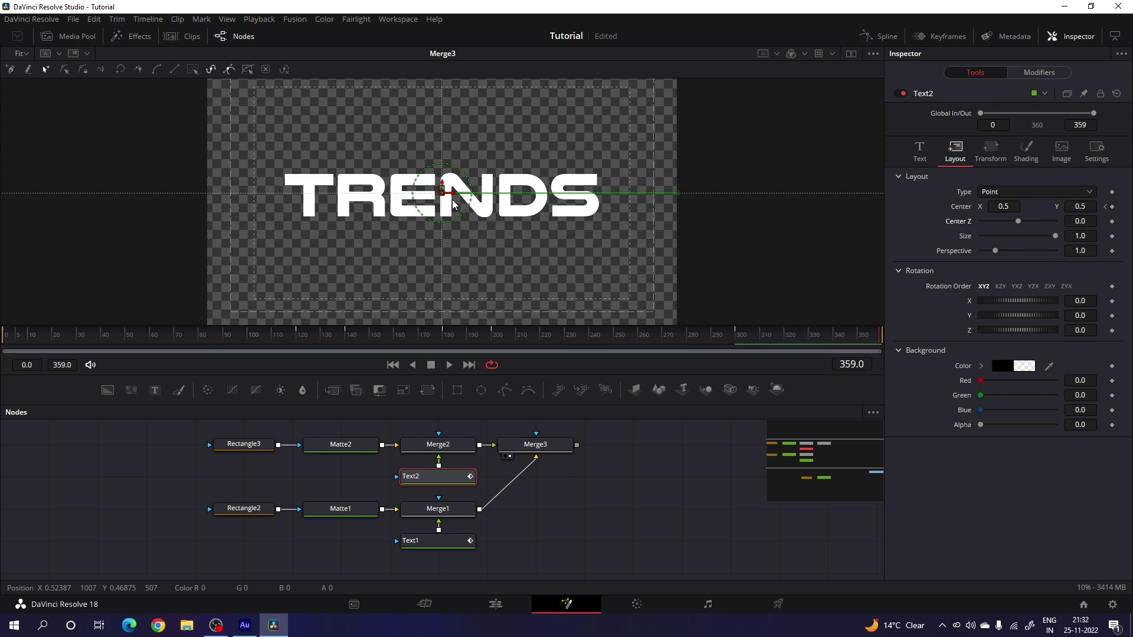
pyautogui.moveTo(474, 192); pyautogui.dragTo(675, 193)
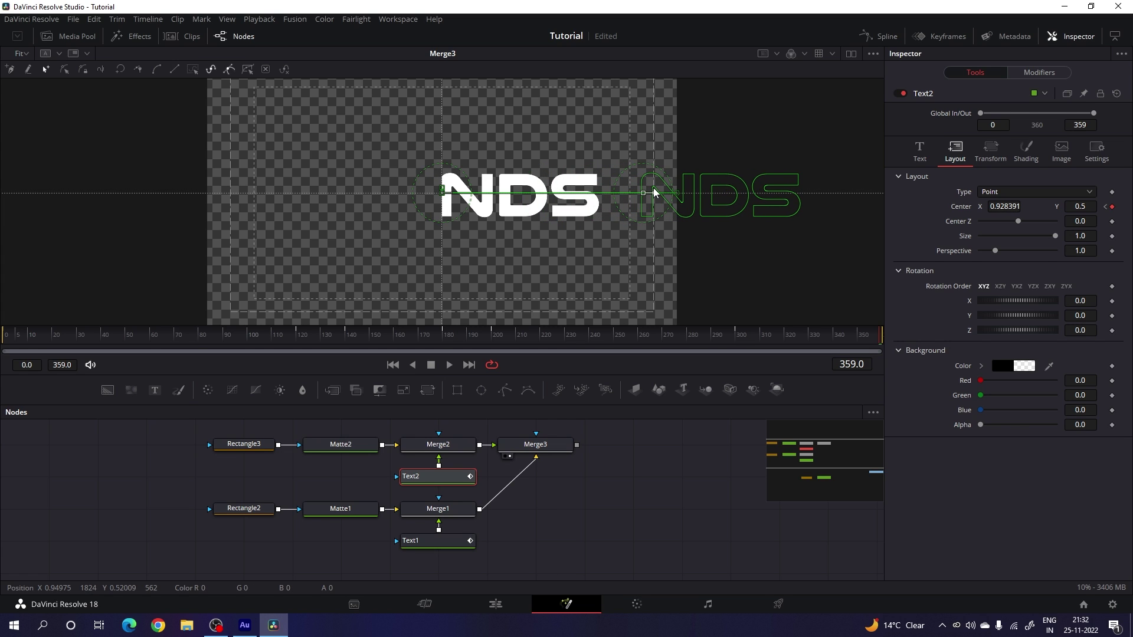
pyautogui.doubleClick(1011, 206)
pyautogui.write('1')
pyautogui.press('Tab')
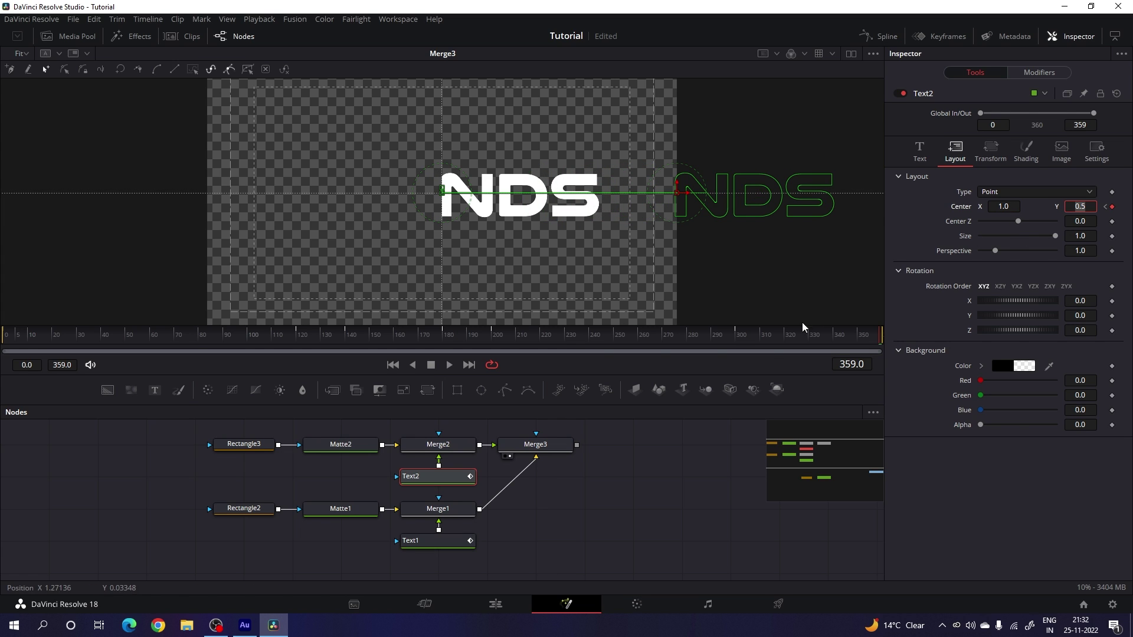
# - Set Text1 Center X to 0.0 at frame 359 and scrub back to preview
pyautogui.click(436, 539)
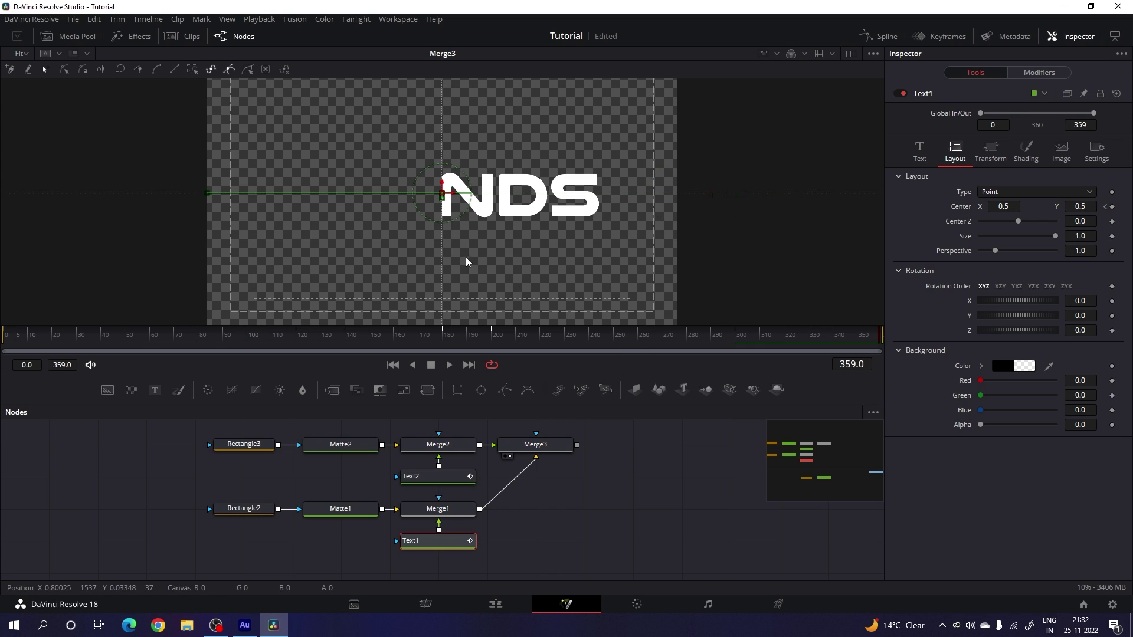
pyautogui.moveTo(454, 202); pyautogui.dragTo(276, 202)
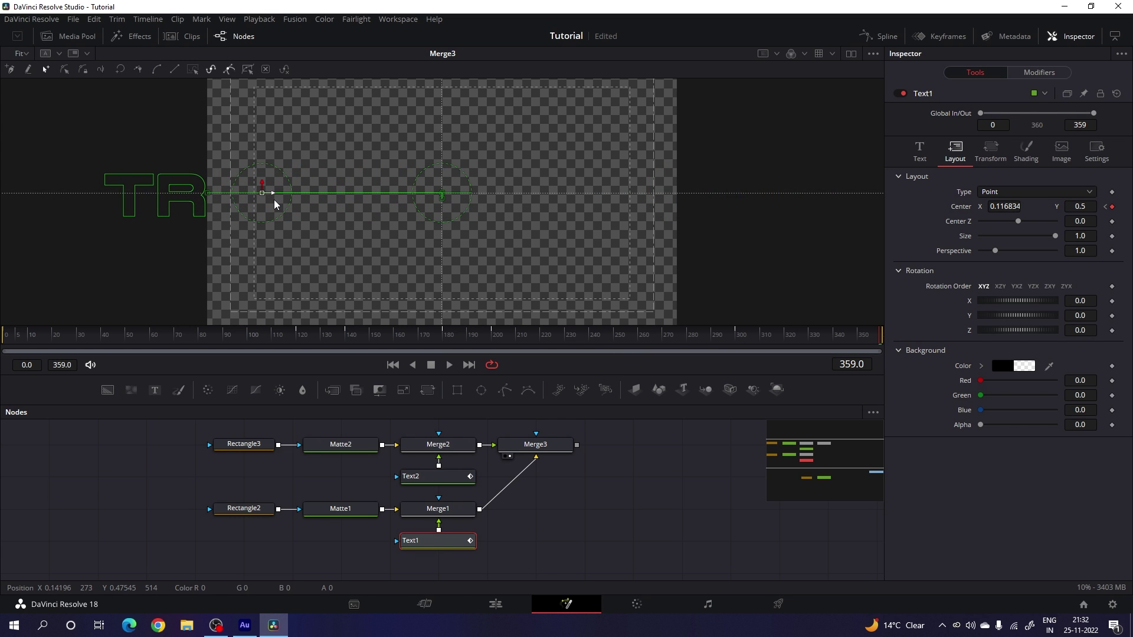
pyautogui.click(990, 208)
pyautogui.write('0')
pyautogui.press('Tab')
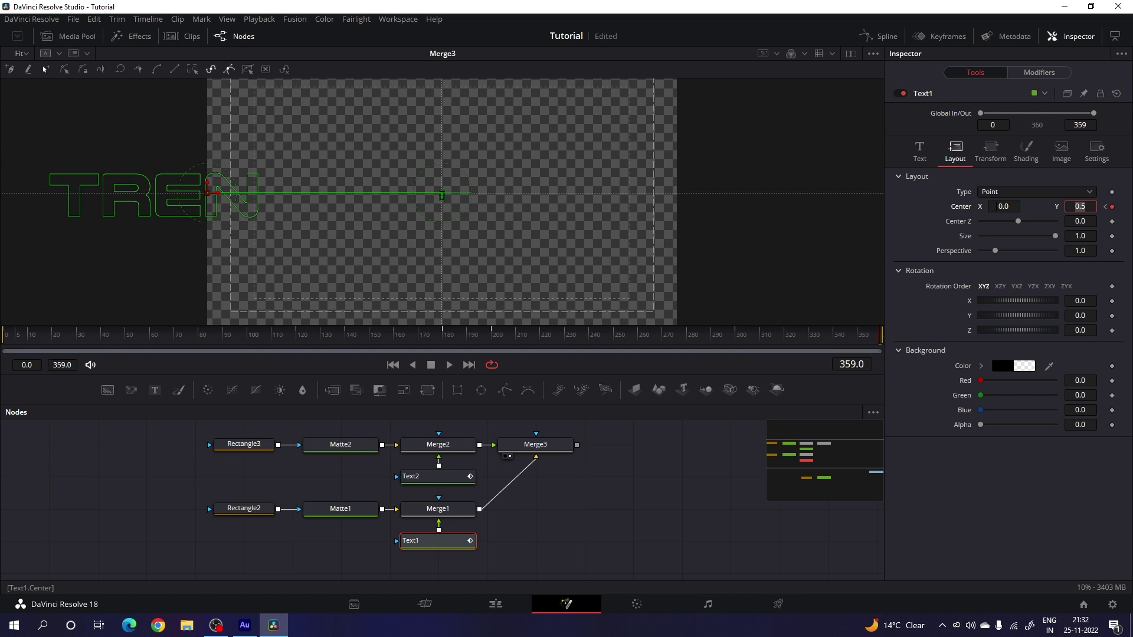
pyautogui.moveTo(25, 344); pyautogui.dragTo(810, 355)
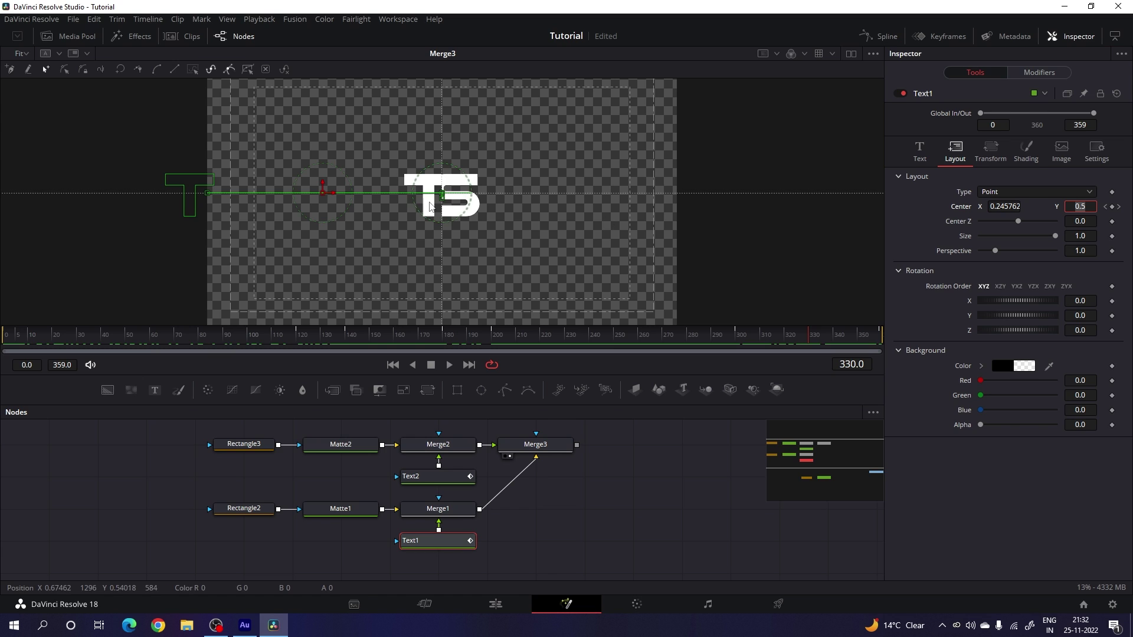
# - In the Spline editor, smooth Text1's Displacement keyframes at 0, 120, 300 and 358
pyautogui.click(883, 37)
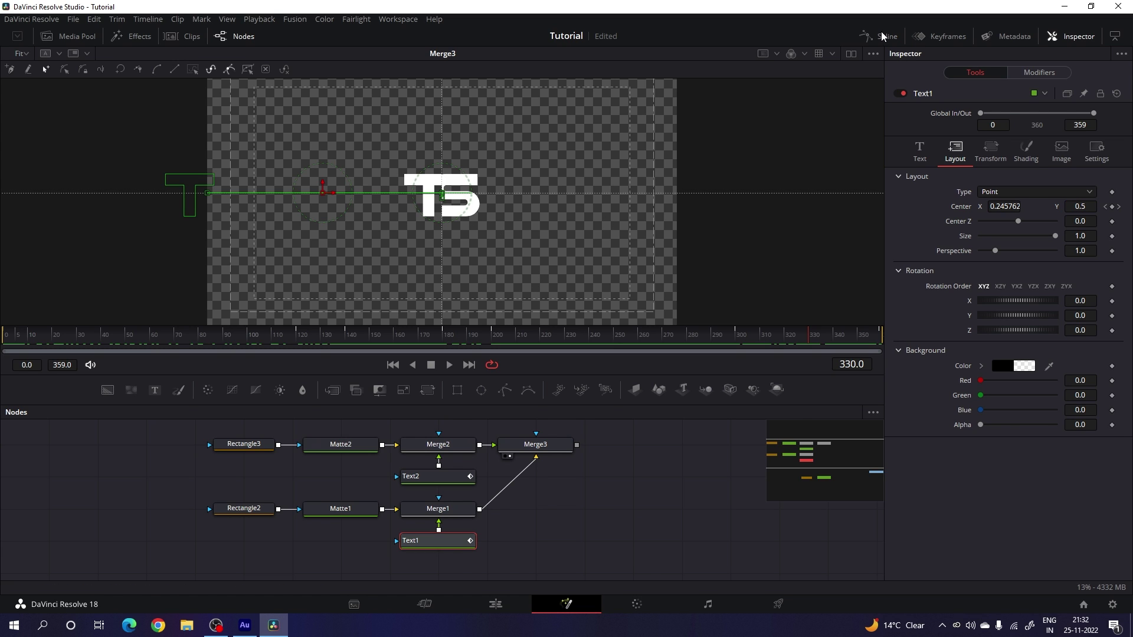
pyautogui.hotkey('ctrl', 'shift', 'f')
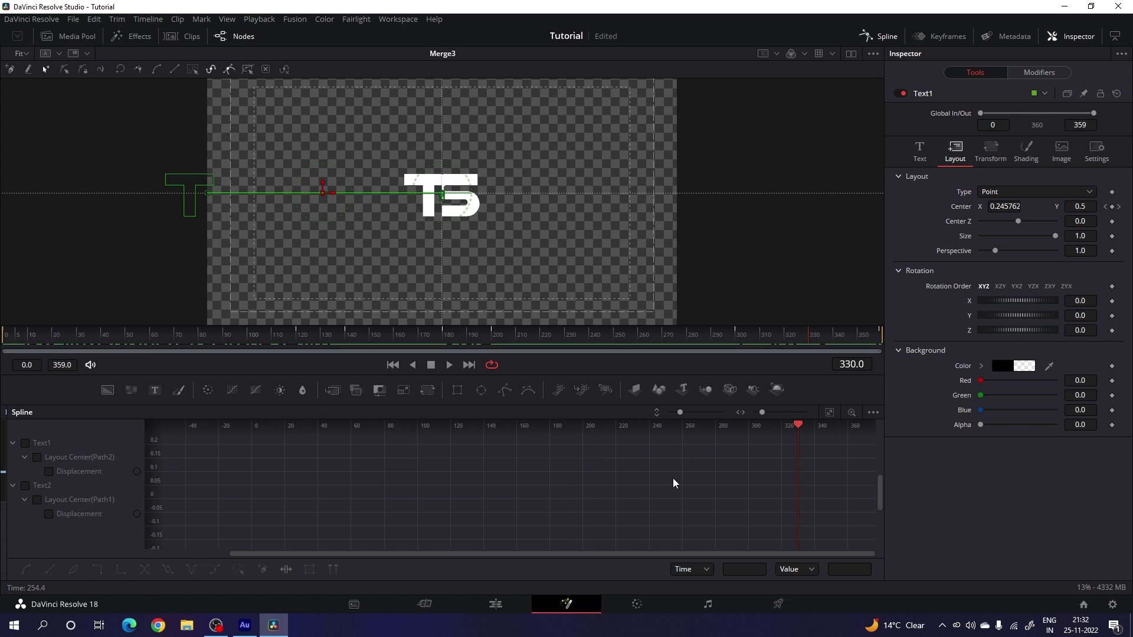
pyautogui.click(26, 443)
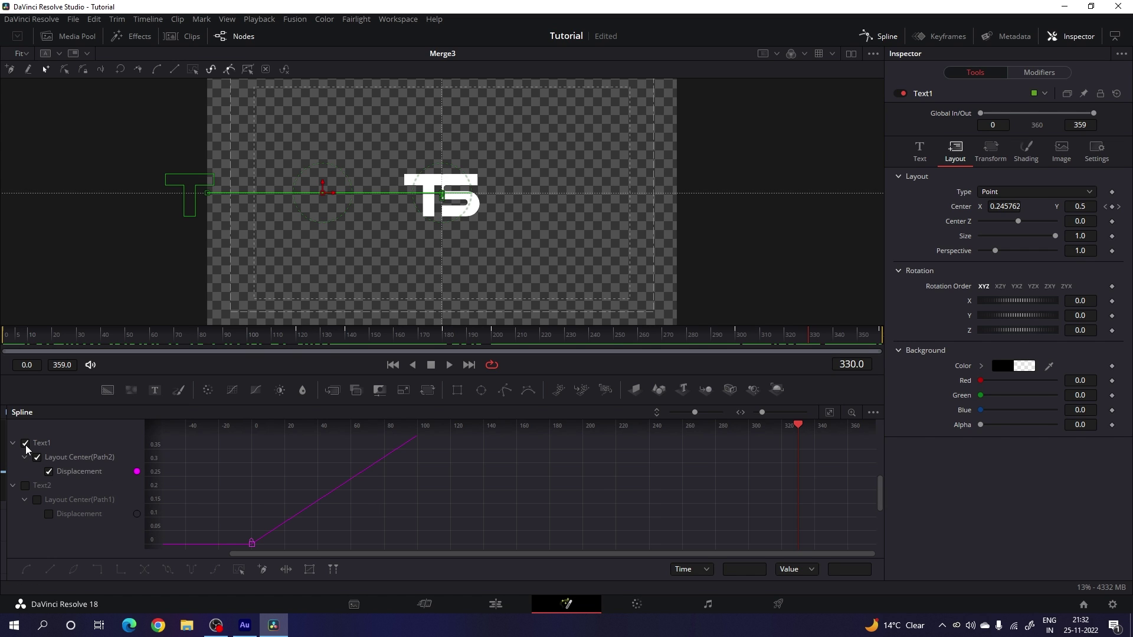
pyautogui.click(830, 414)
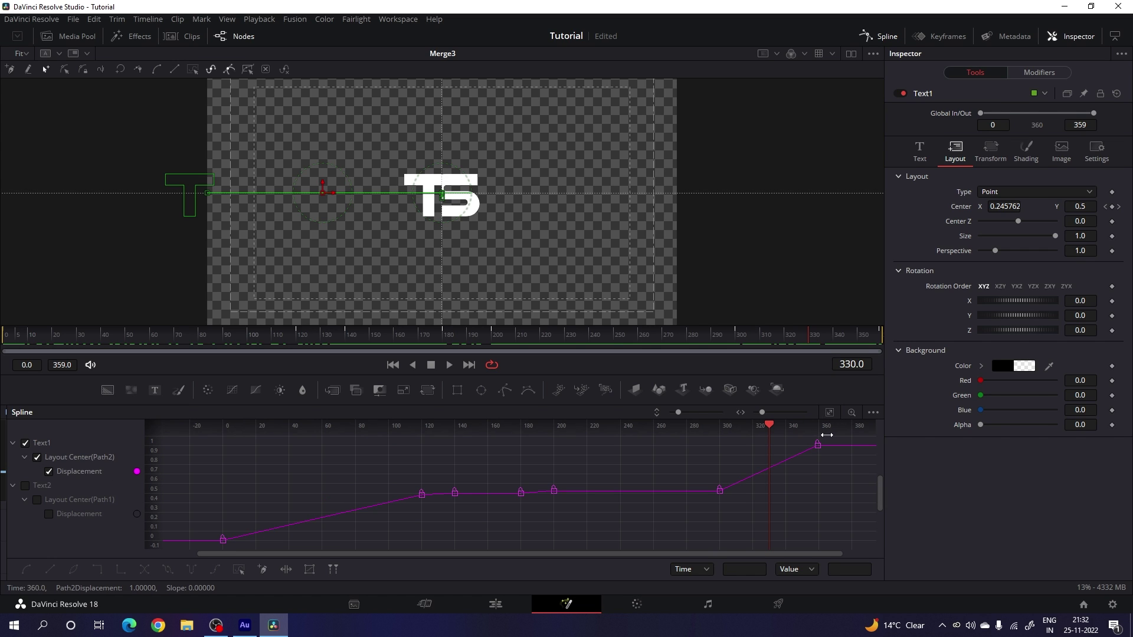
pyautogui.moveTo(834, 444); pyautogui.dragTo(713, 514)
pyautogui.press('s')
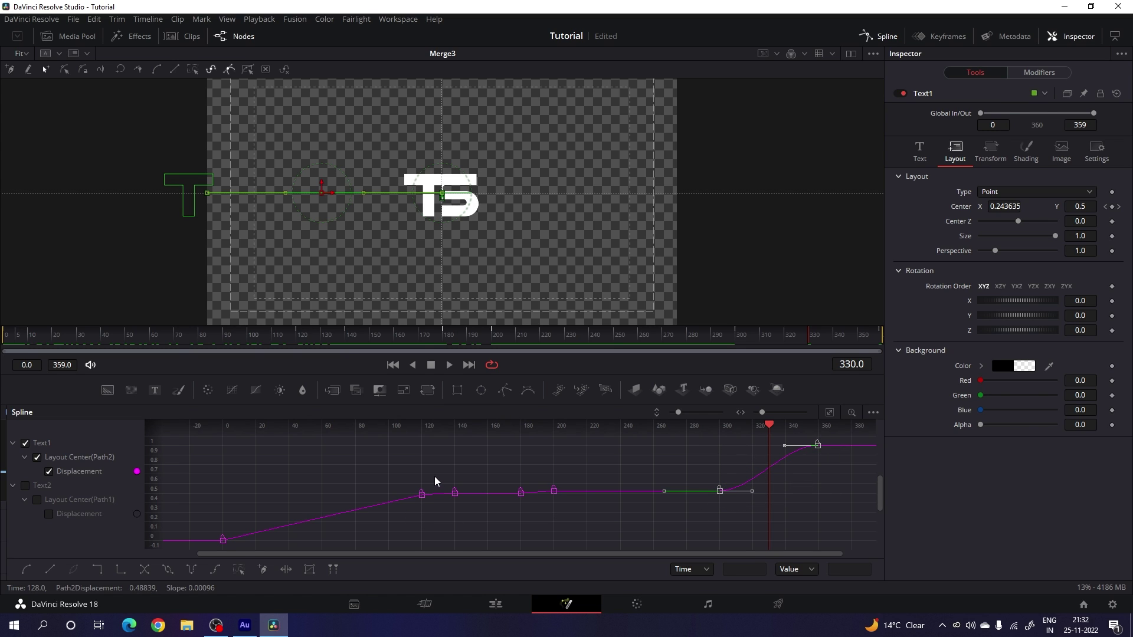
pyautogui.moveTo(436, 477); pyautogui.dragTo(219, 551)
pyautogui.press('s')
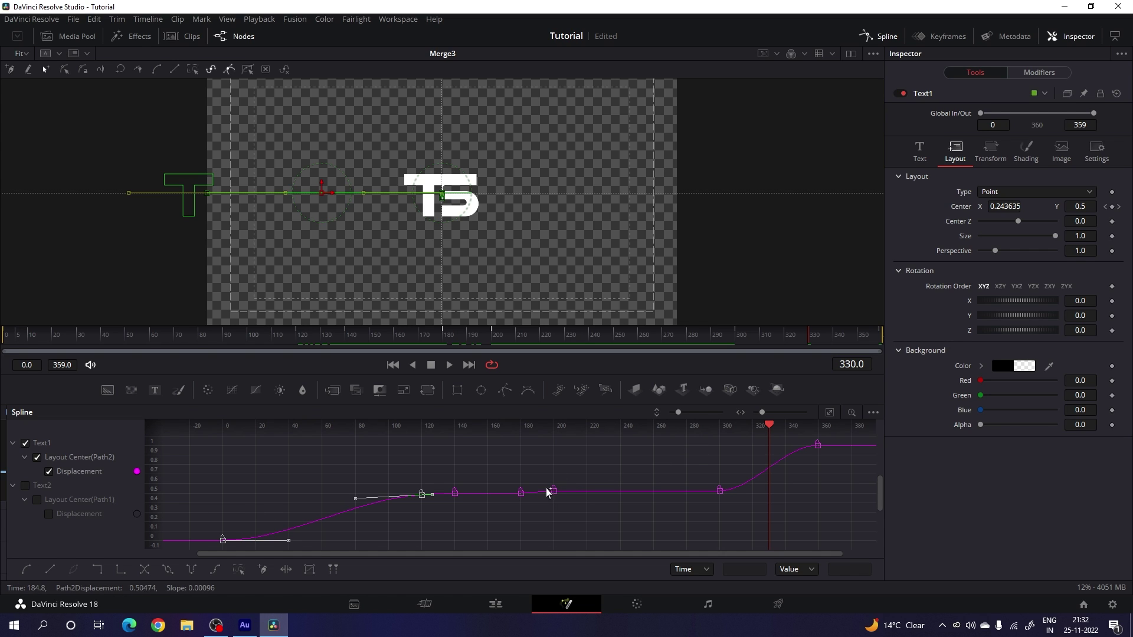
# - Lengthen the left tangent of Text1's frame-120 keyframe and play back the eased motion
pyautogui.moveTo(594, 476); pyautogui.dragTo(416, 517)
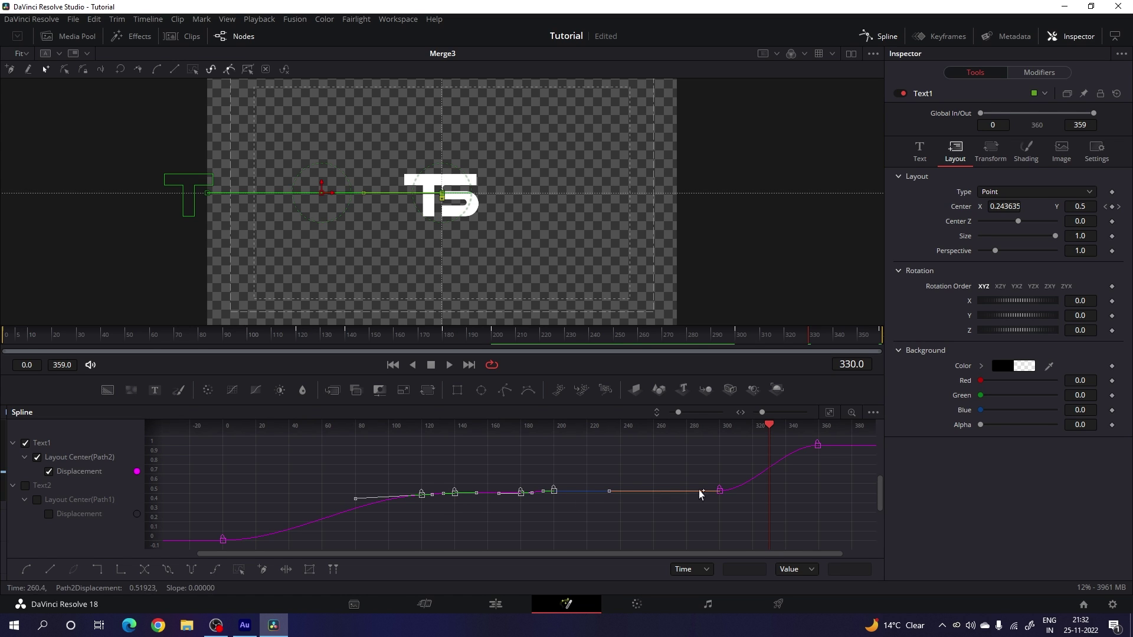
pyautogui.moveTo(697, 469); pyautogui.dragTo(819, 491)
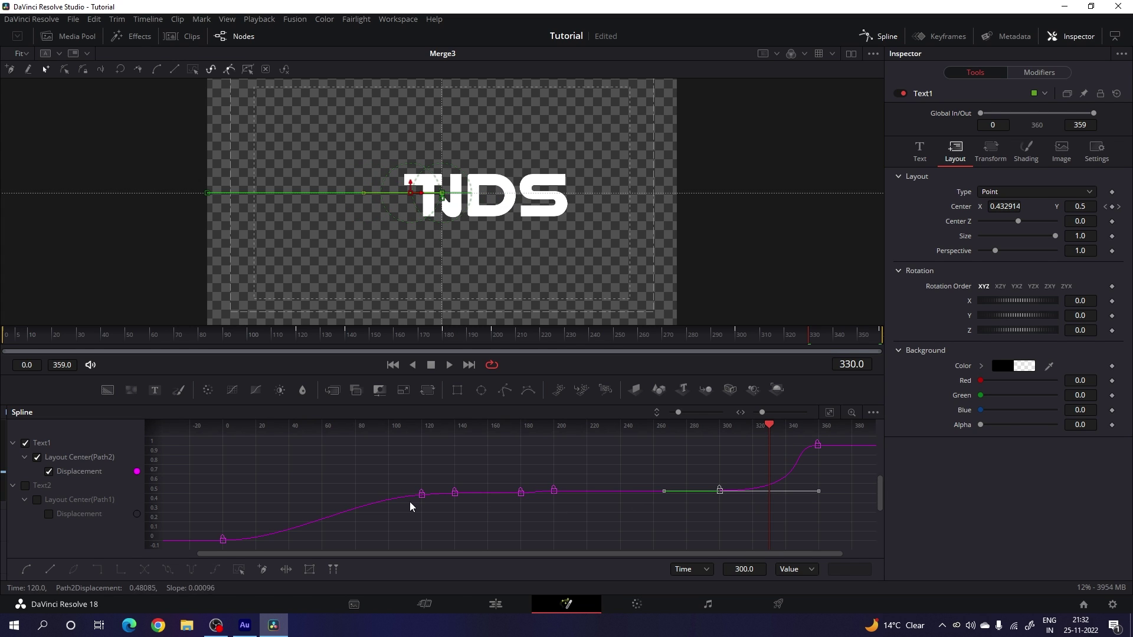
pyautogui.moveTo(401, 479); pyautogui.dragTo(429, 515)
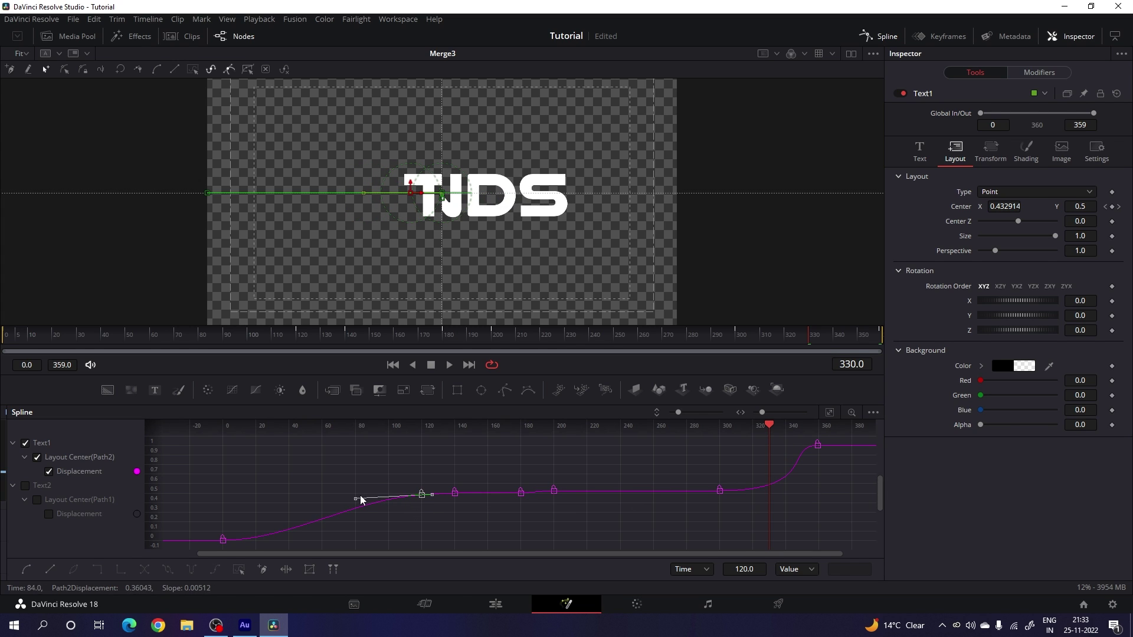
pyautogui.moveTo(358, 499); pyautogui.dragTo(222, 499)
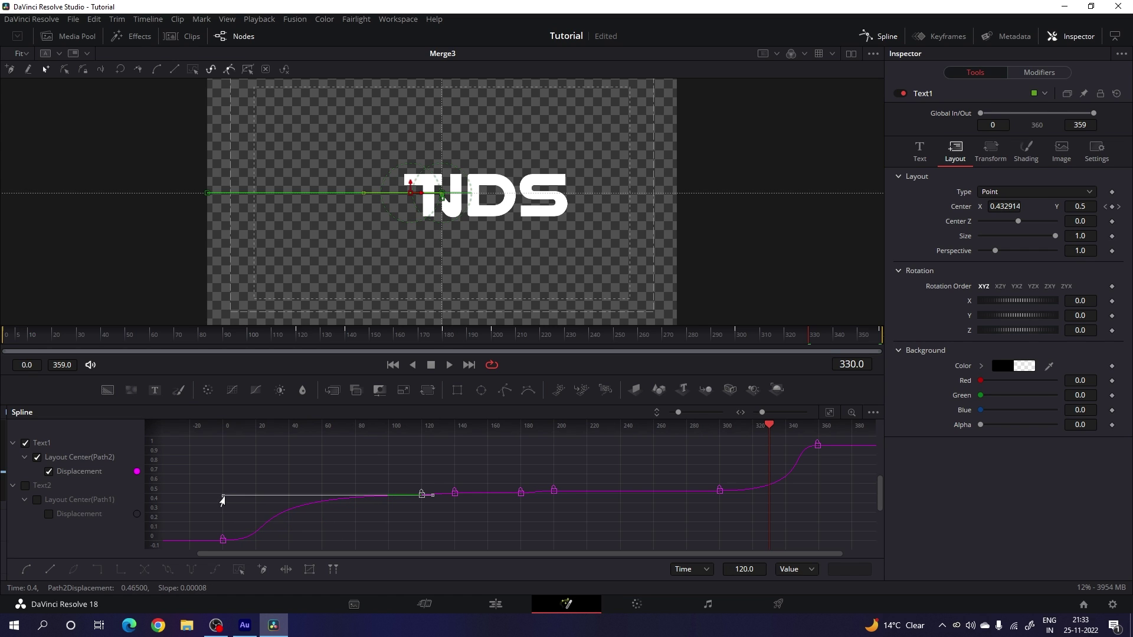
pyautogui.click(376, 535)
pyautogui.press('space')
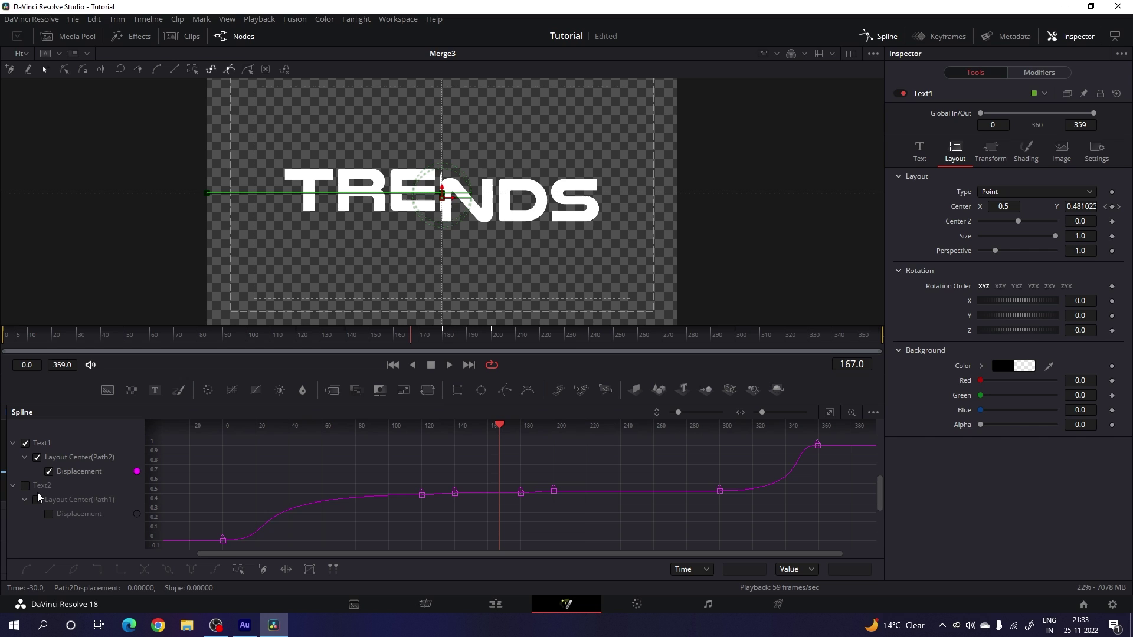
# - Smooth Text2's Displacement keyframes at 0, 120, 300 and 360, lengthening the frame-120 tangent
pyautogui.click(26, 444)
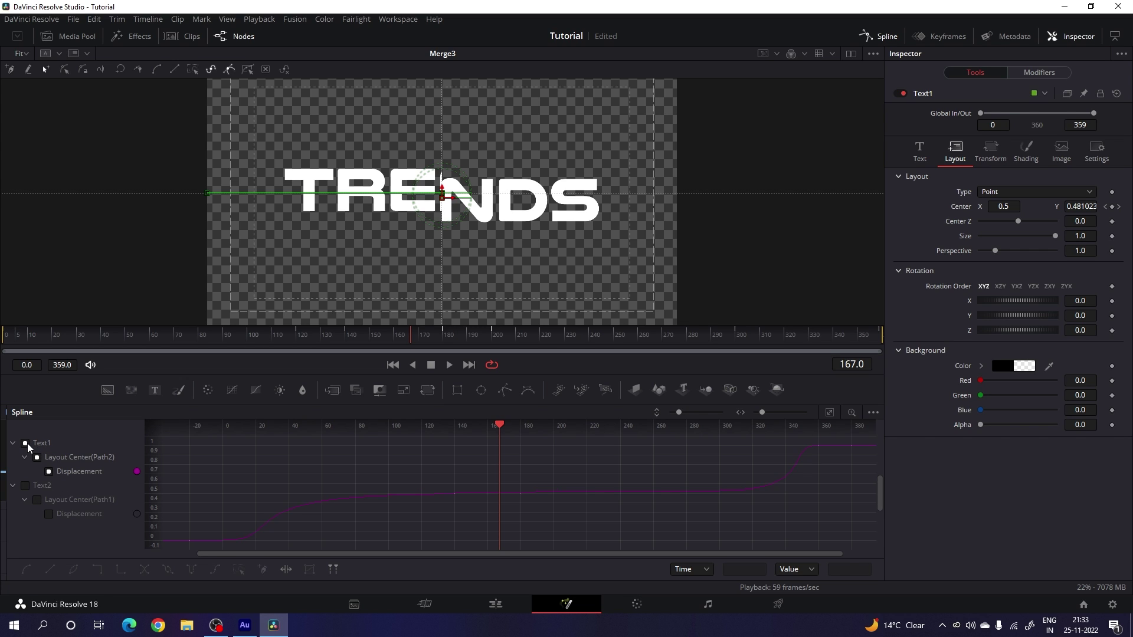
pyautogui.click(25, 487)
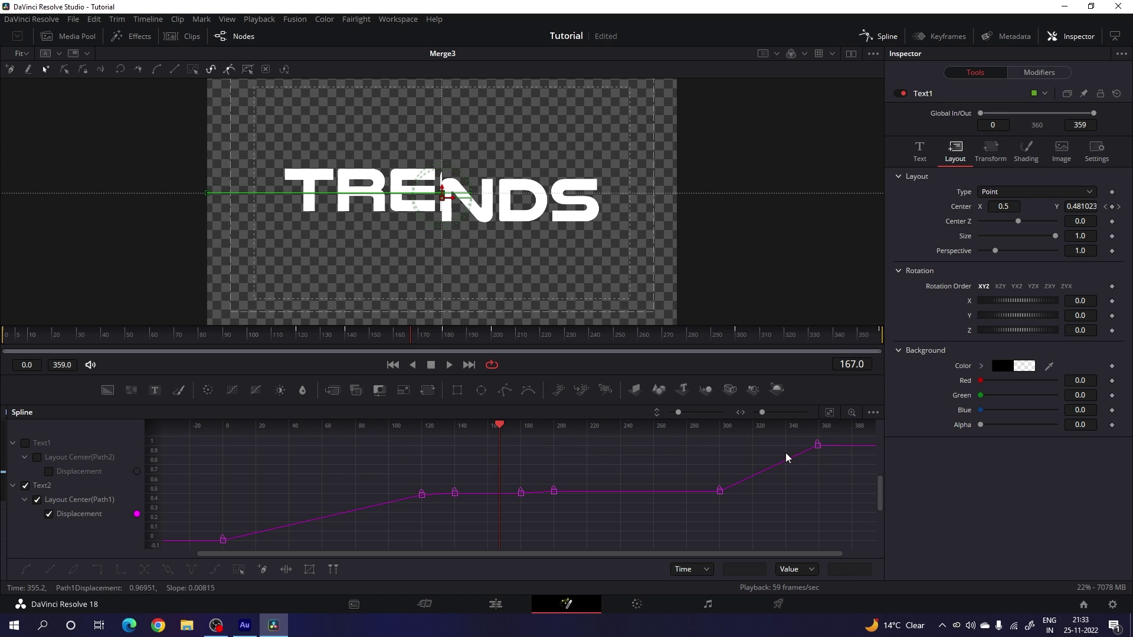
pyautogui.moveTo(832, 437); pyautogui.dragTo(818, 493)
pyautogui.hotkey('shift', 's')
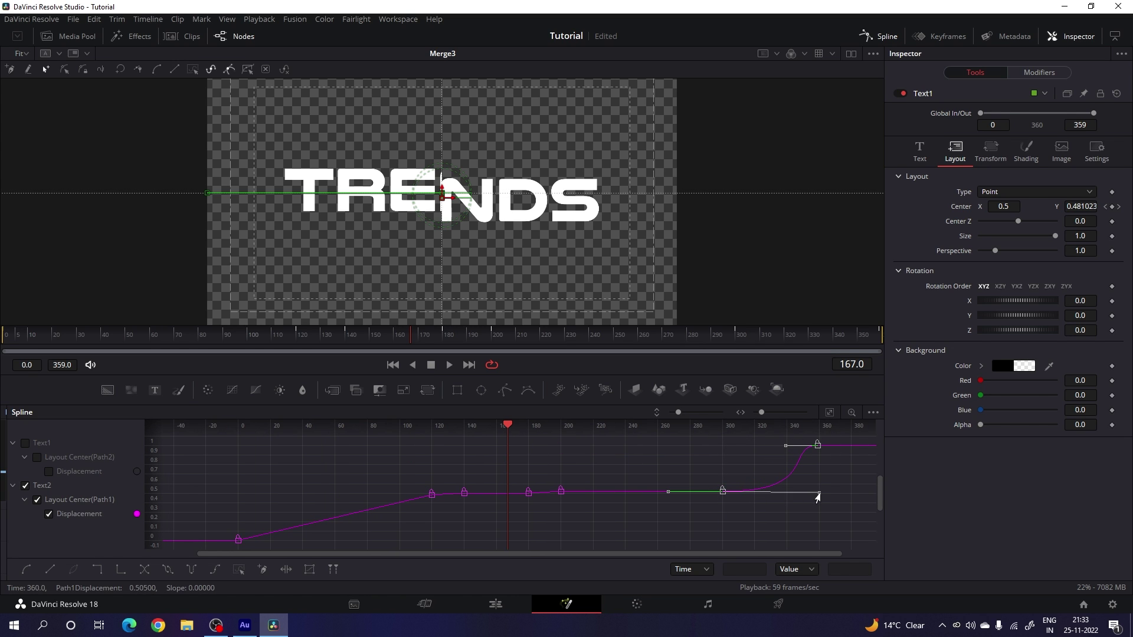
pyautogui.click(387, 504)
pyautogui.hotkey('shift', 's')
pyautogui.moveTo(366, 497); pyautogui.dragTo(236, 497)
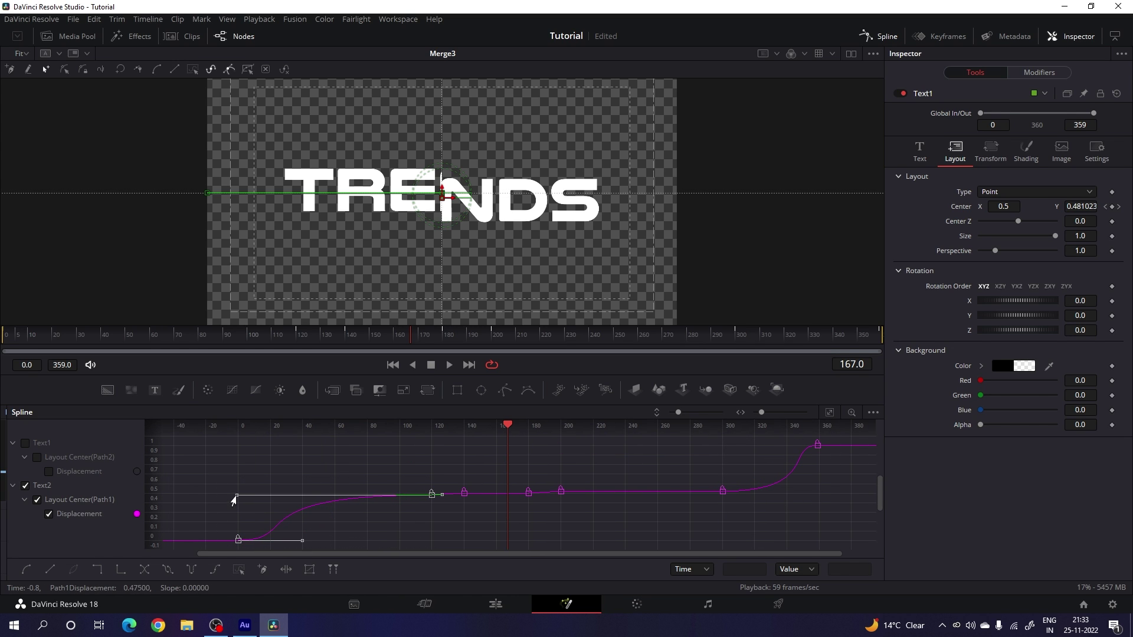
pyautogui.click(579, 529)
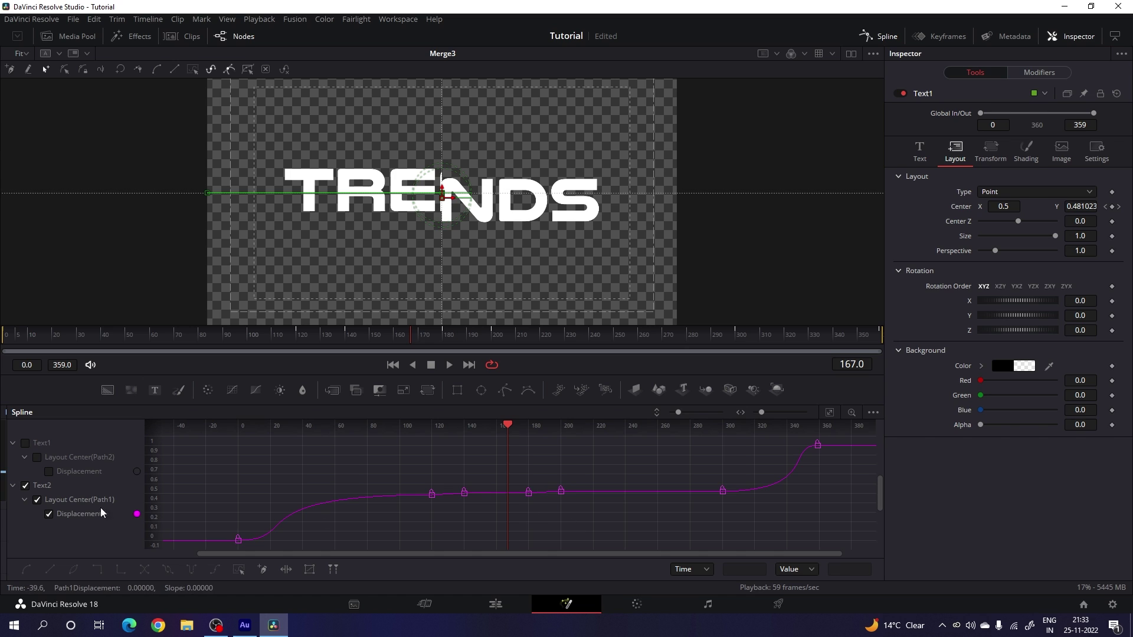
# - Play the TRENDS animation from frame 0 in the node view
pyautogui.click(889, 40)
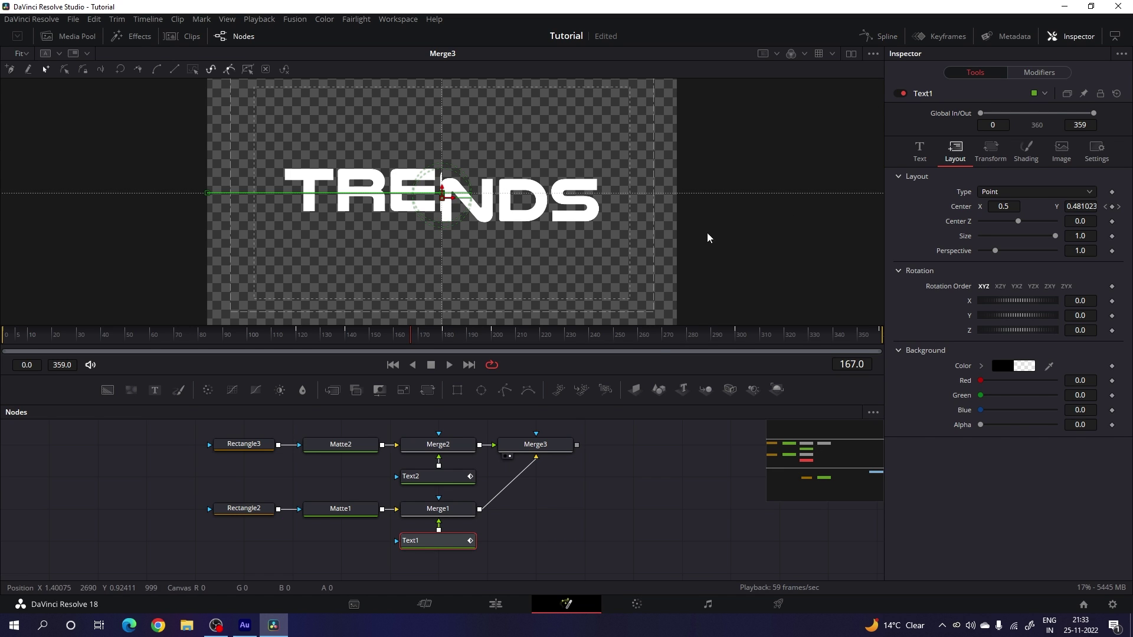
pyautogui.click(590, 478)
pyautogui.click(393, 364)
pyautogui.press('space')
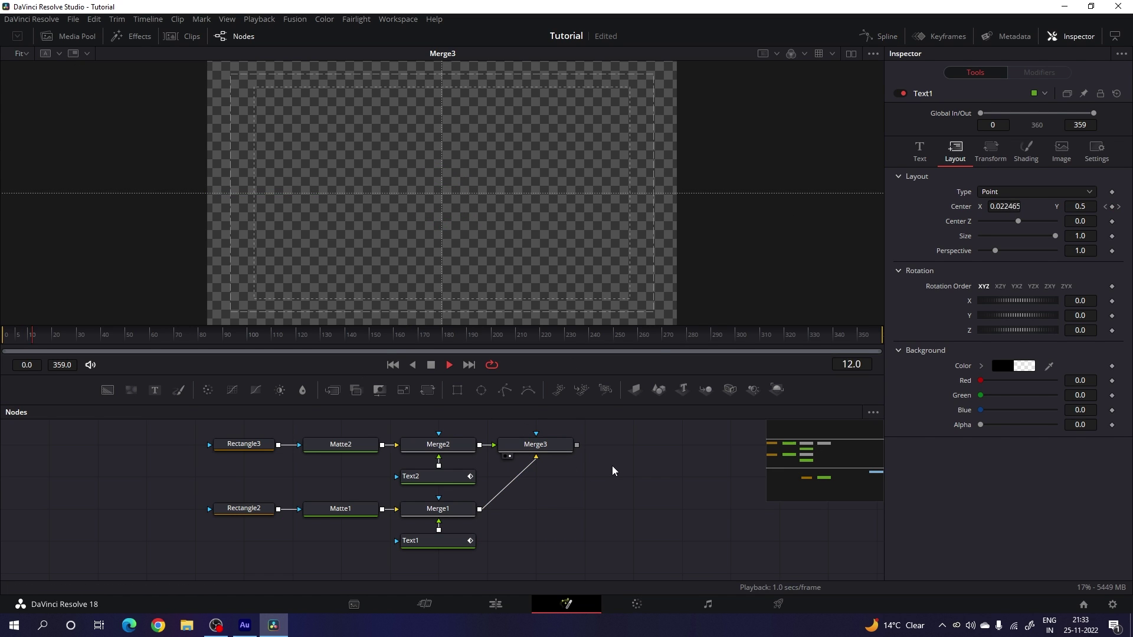
pyautogui.press('space')
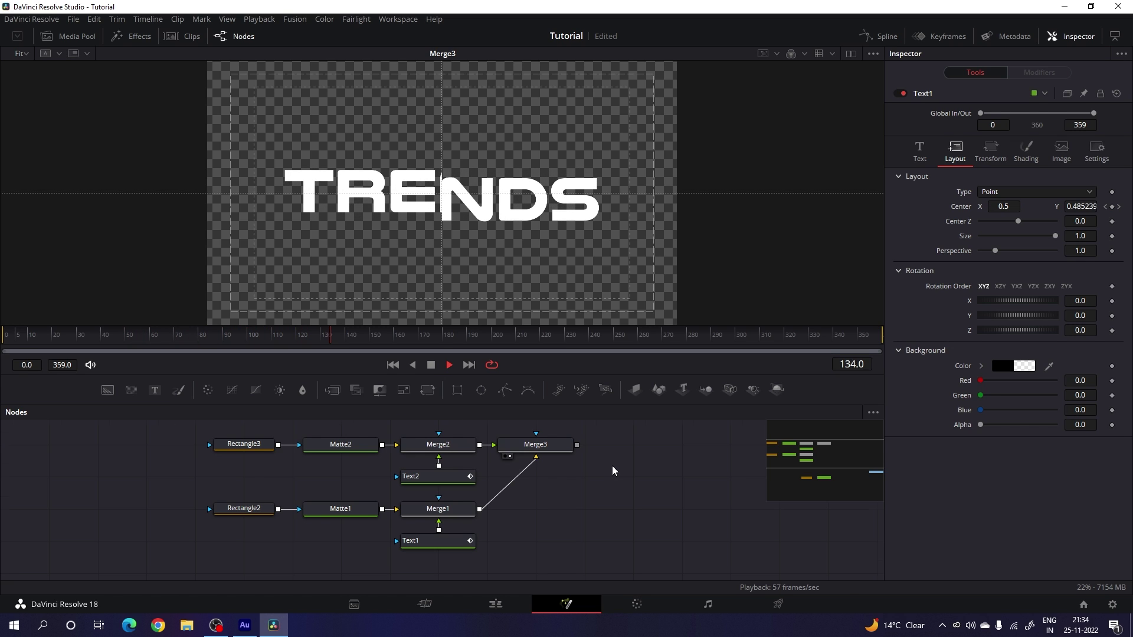
# - View the Line node at frame 60 with Rectangle1's width 0.008 and height 0.35 settings
pyautogui.scroll(-5, 612, 470)
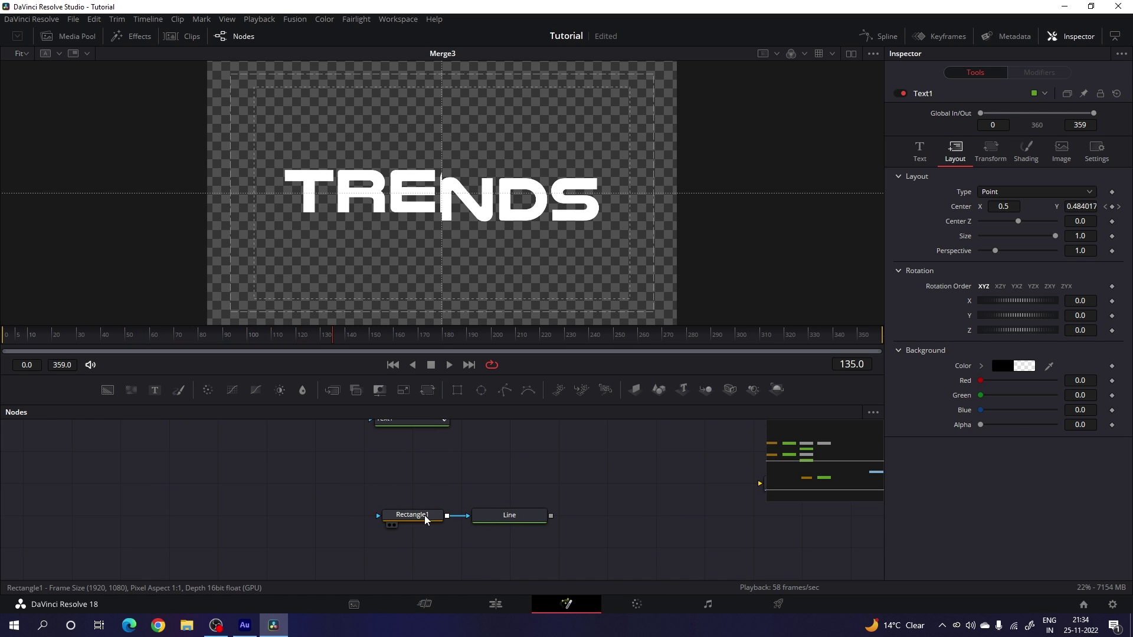
pyautogui.press('1')
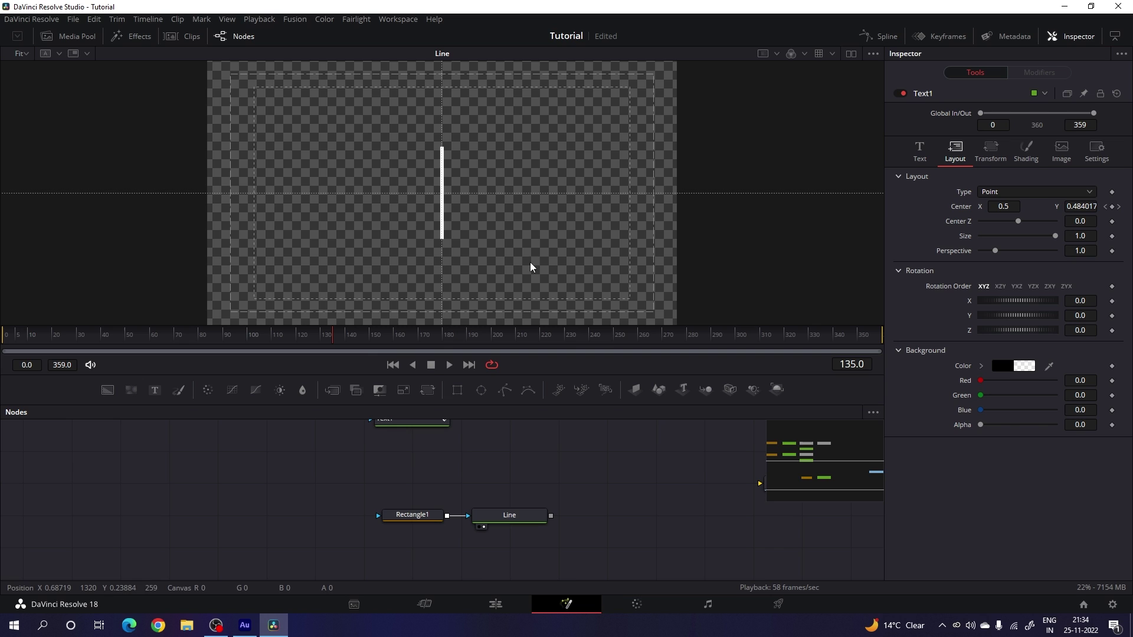
pyautogui.moveTo(141, 342)
pyautogui.mouseDown()
pyautogui.moveTo(195, 339)
pyautogui.moveTo(152, 346)
pyautogui.mouseUp()
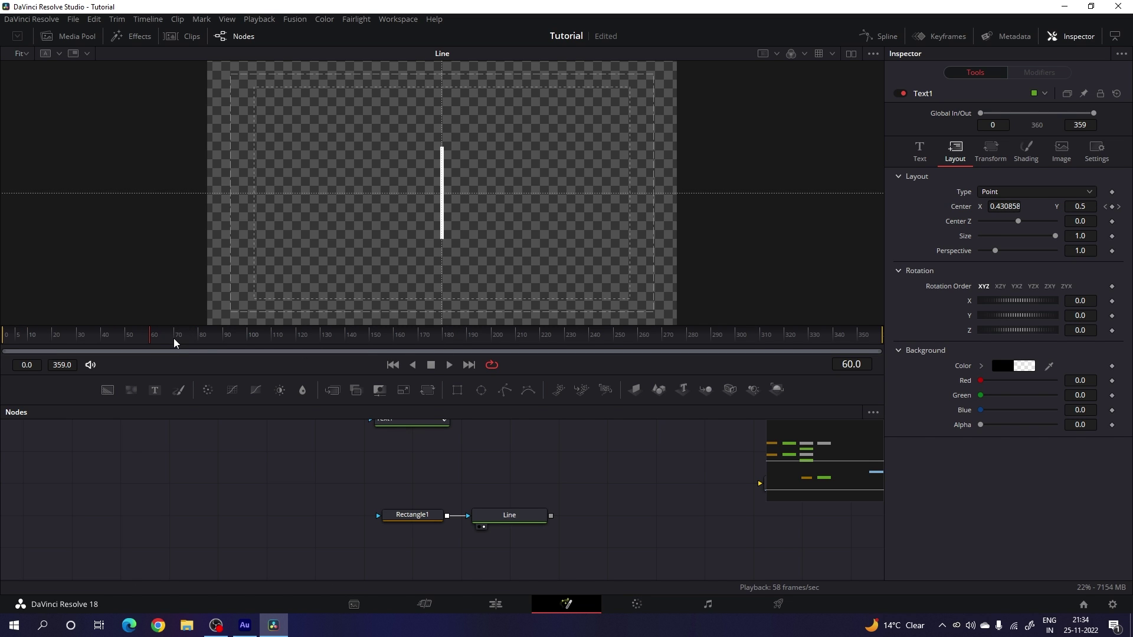
pyautogui.click(423, 518)
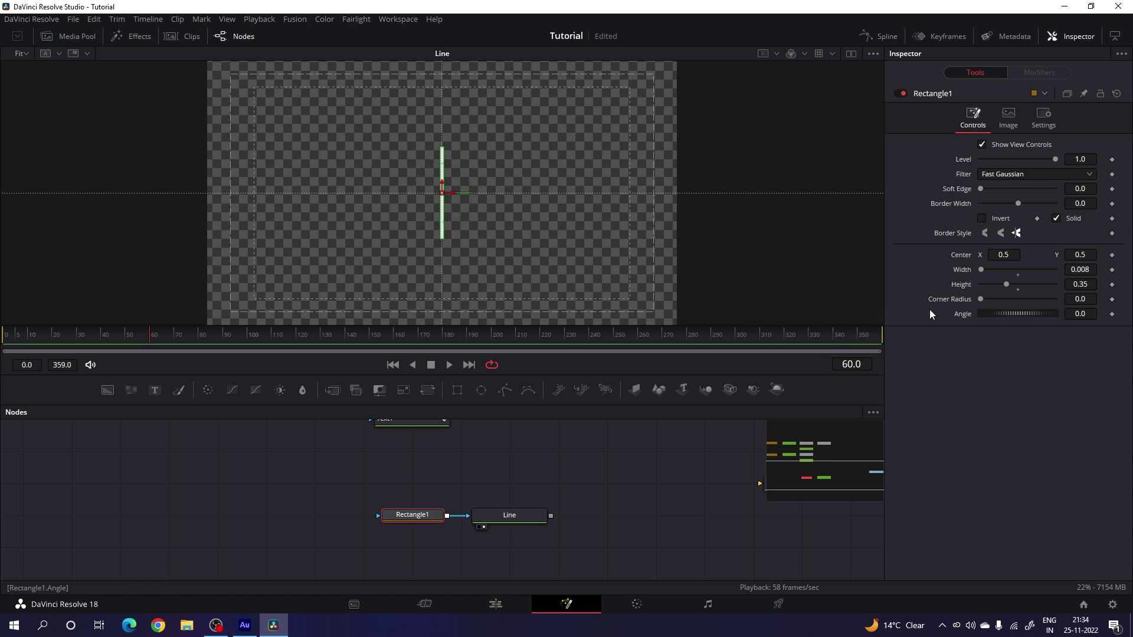
# - Animate Rectangle1's Height at 0.35 from frame 60 and keyframe it at frame 300
pyautogui.rightClick(962, 285)
pyautogui.click(982, 296)
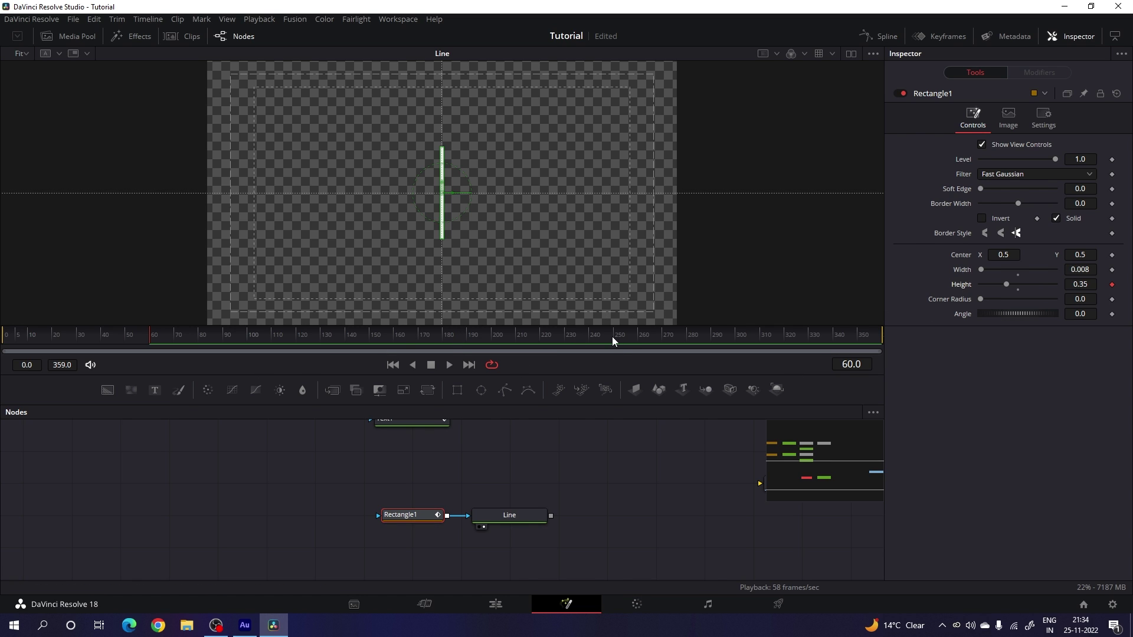
pyautogui.moveTo(611, 336); pyautogui.dragTo(746, 338)
pyautogui.click(738, 339)
pyautogui.rightClick(968, 286)
pyautogui.click(973, 292)
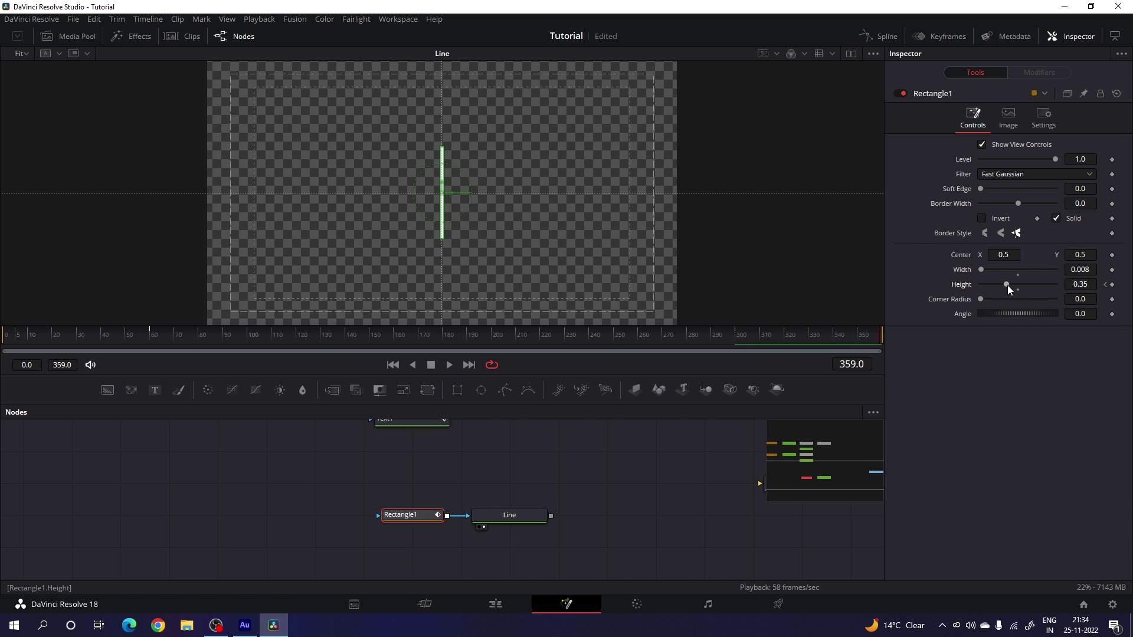
# - Set Height to 0 at frames 359 and 0, then scrub to check the line growing
pyautogui.moveTo(1008, 285); pyautogui.dragTo(985, 288)
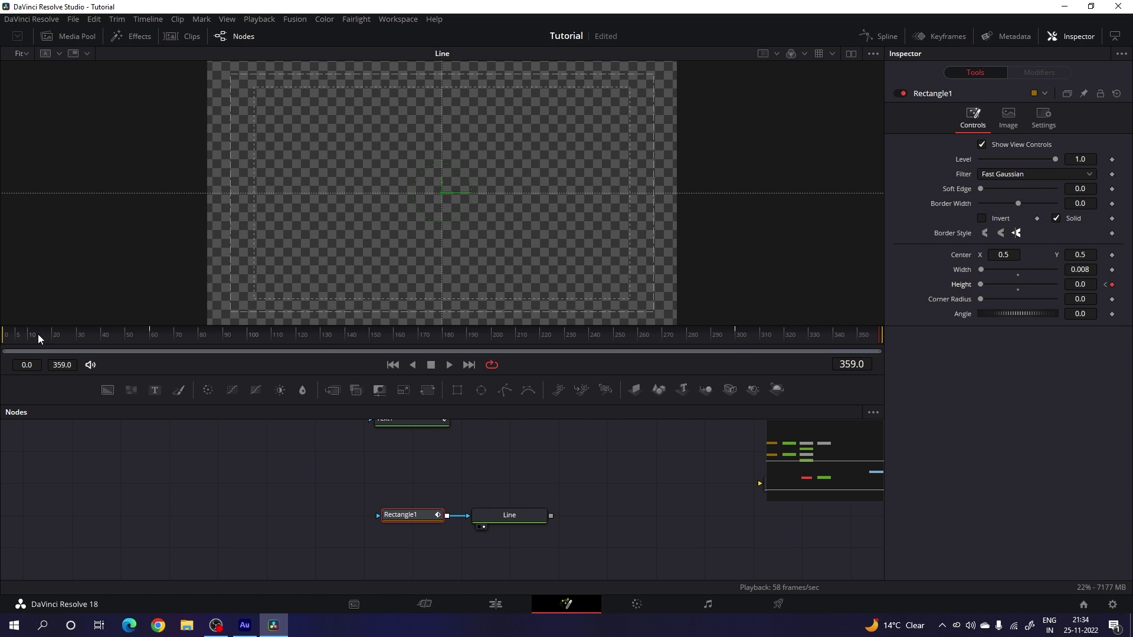
pyautogui.moveTo(39, 338); pyautogui.dragTo(11, 347)
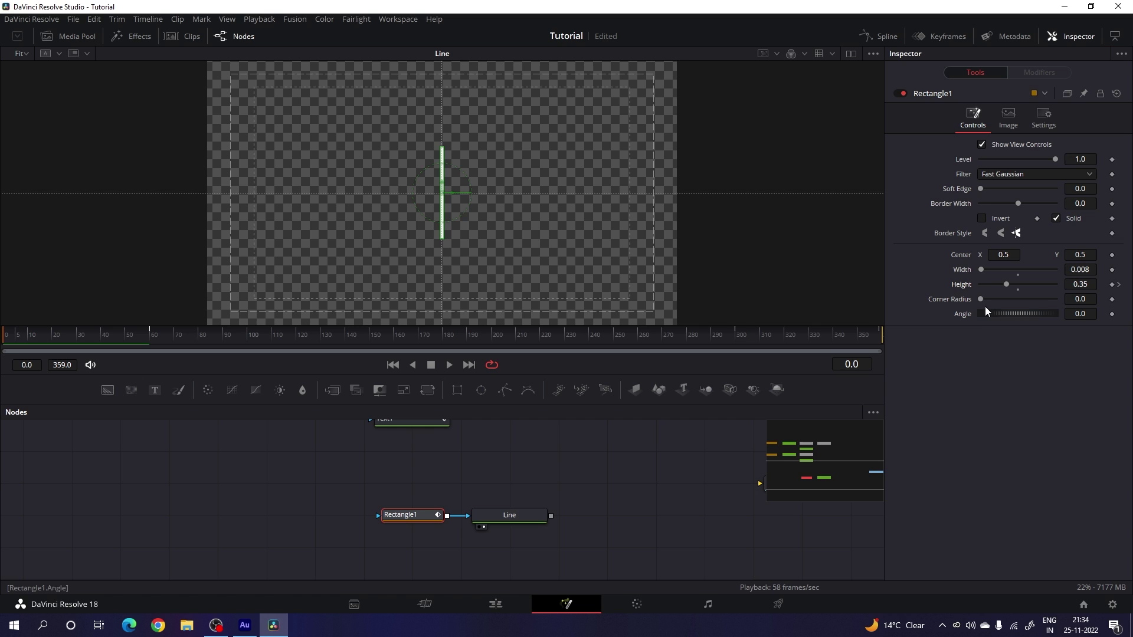
pyautogui.moveTo(1005, 284); pyautogui.dragTo(967, 289)
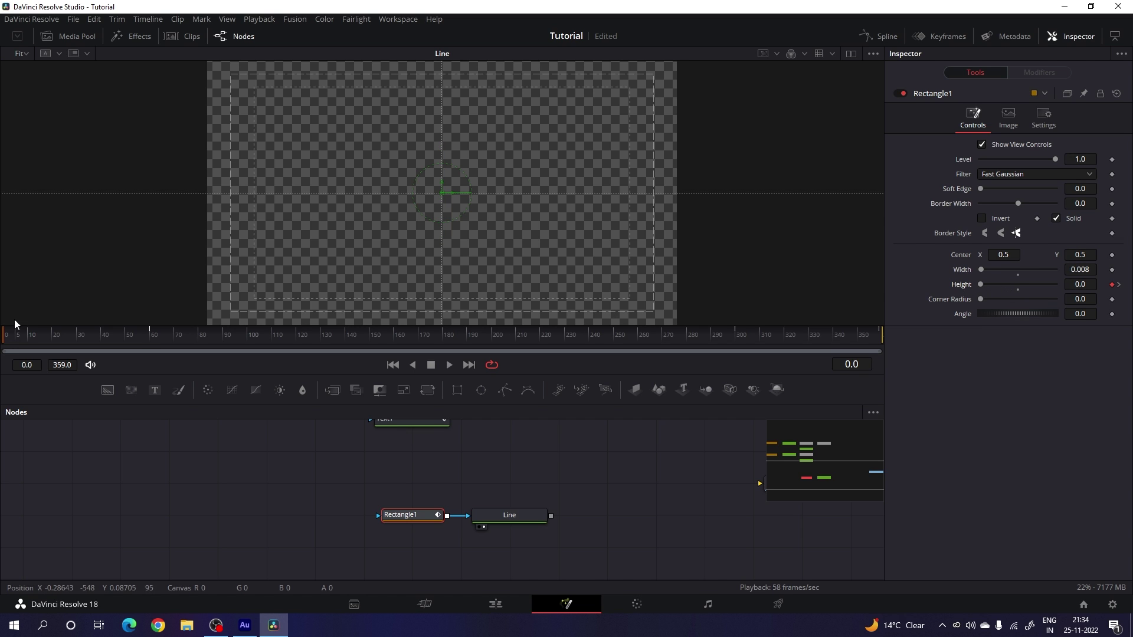
pyautogui.moveTo(10, 337); pyautogui.dragTo(879, 337)
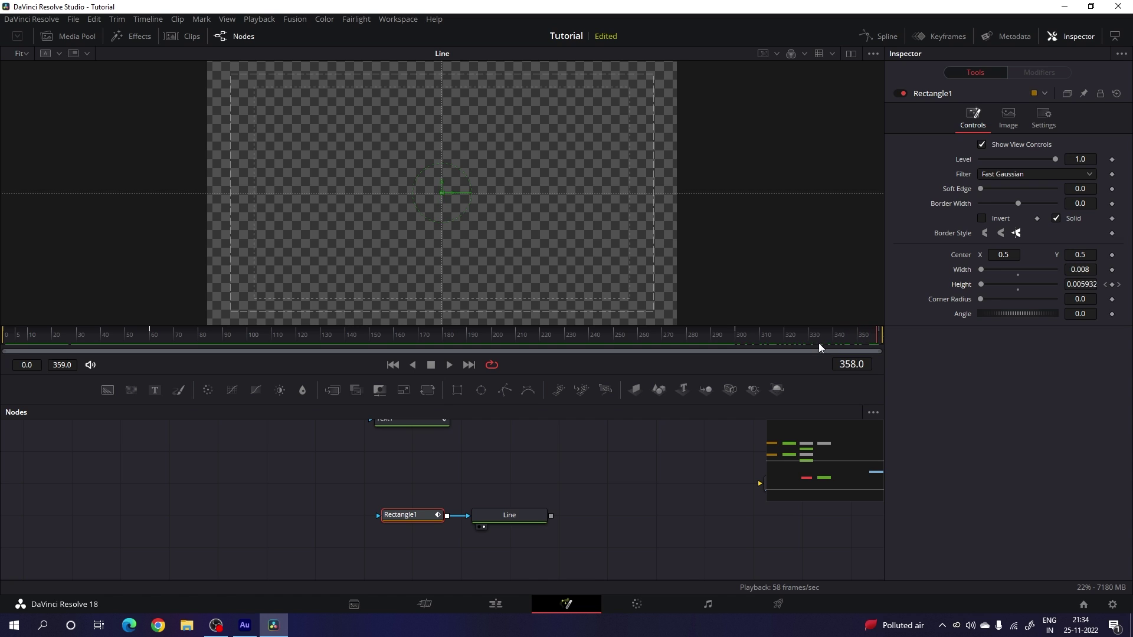
pyautogui.click(880, 39)
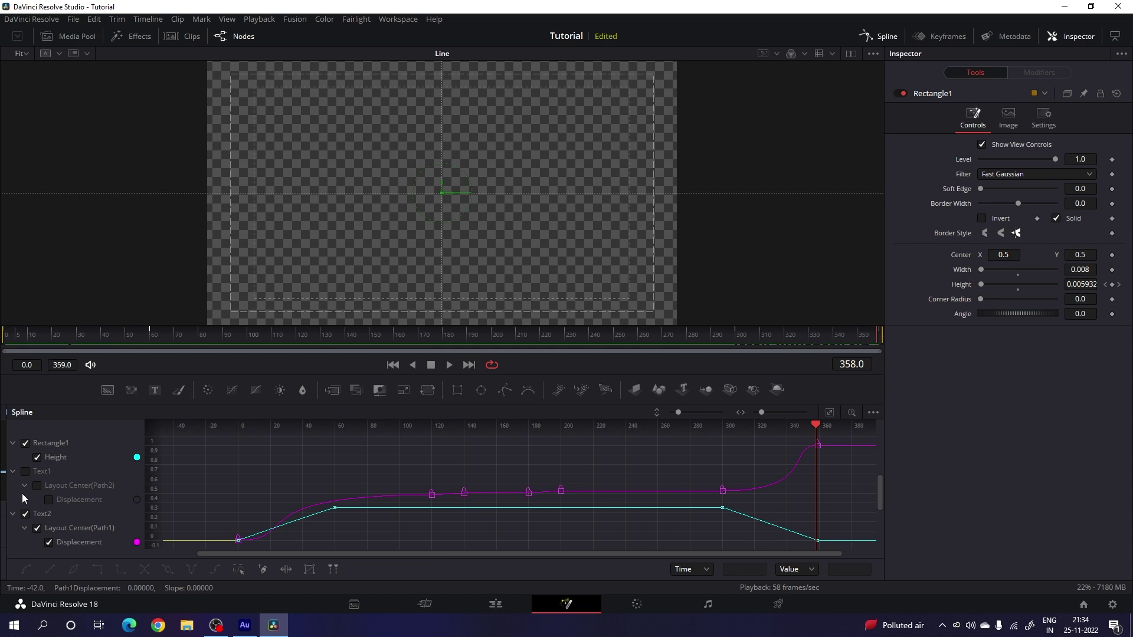
# - Smooth the rising and falling Height keyframes and lengthen the eases near frames 60 and 300
pyautogui.click(25, 515)
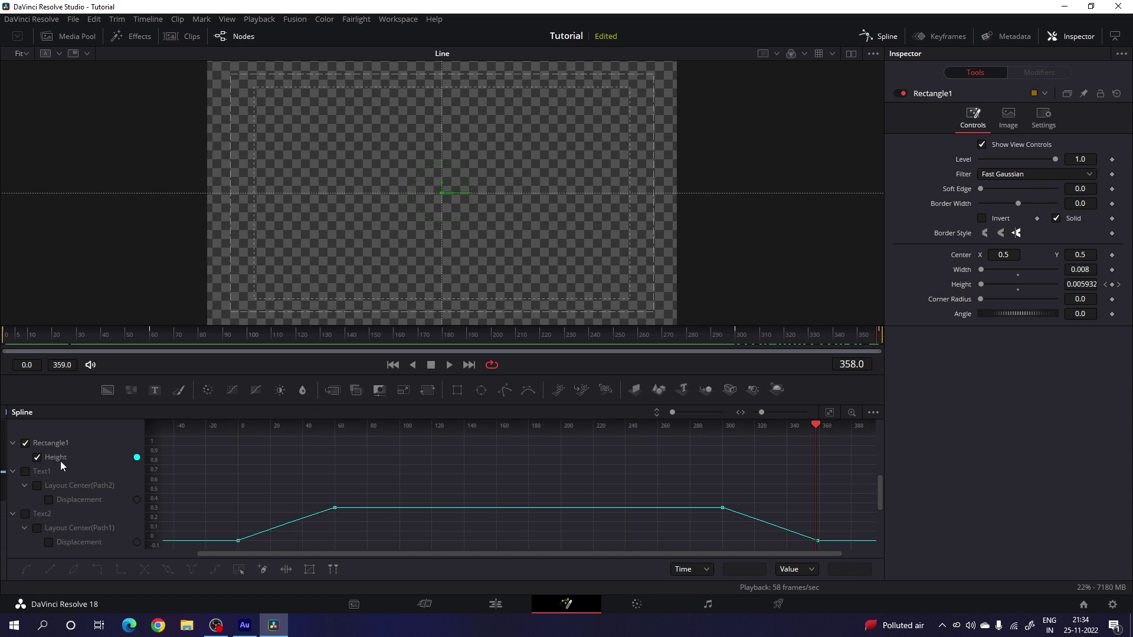
pyautogui.click(830, 414)
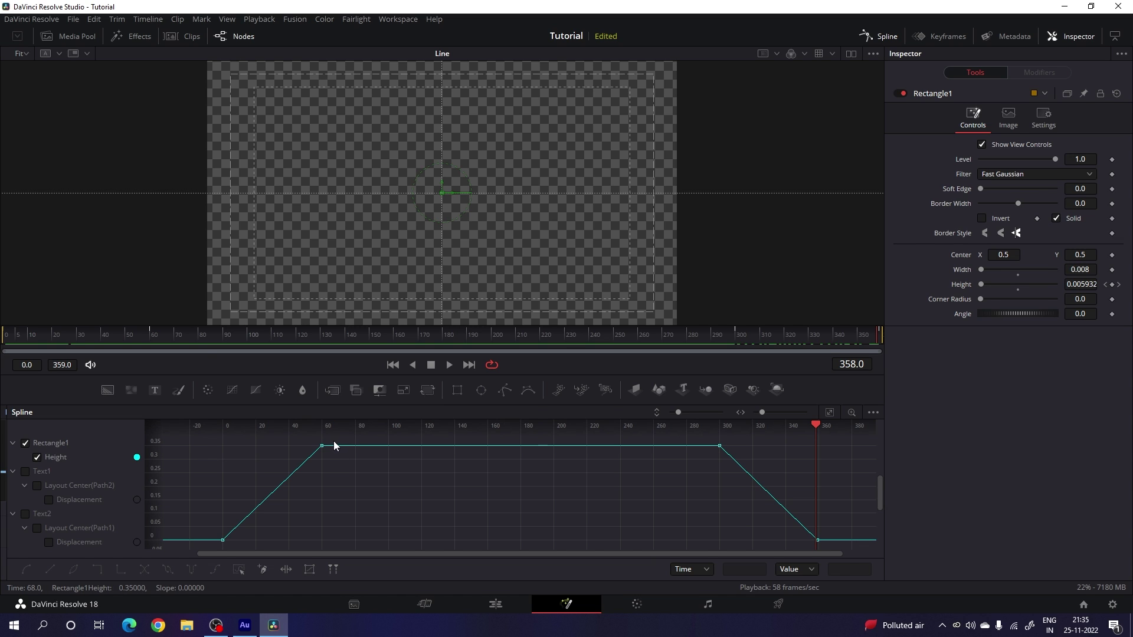
pyautogui.moveTo(335, 443); pyautogui.dragTo(209, 548)
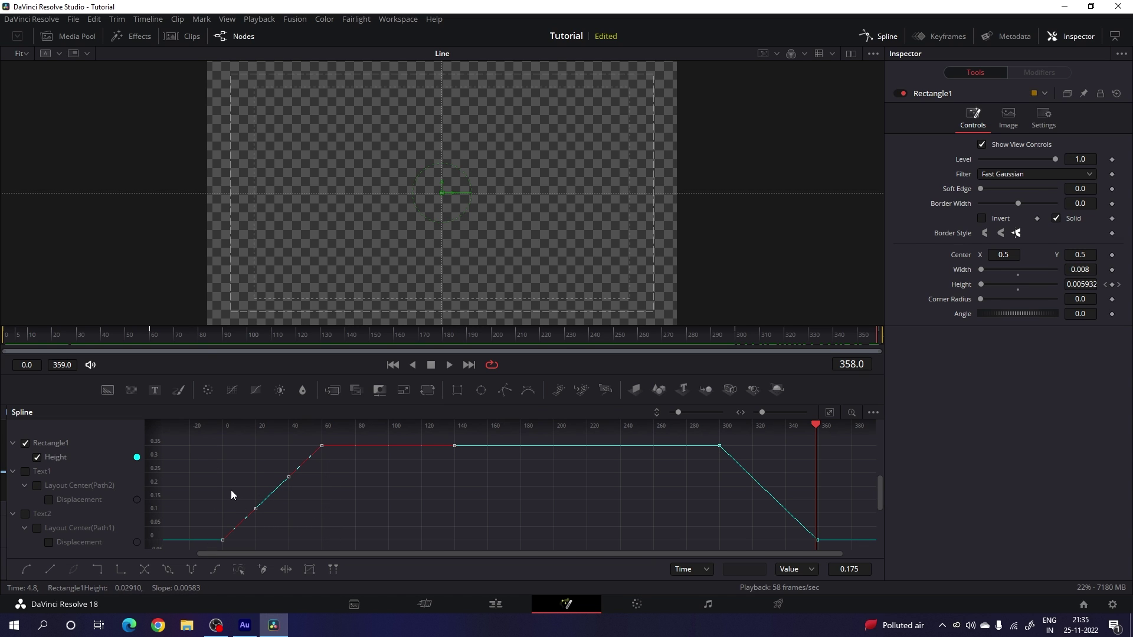
pyautogui.press('s')
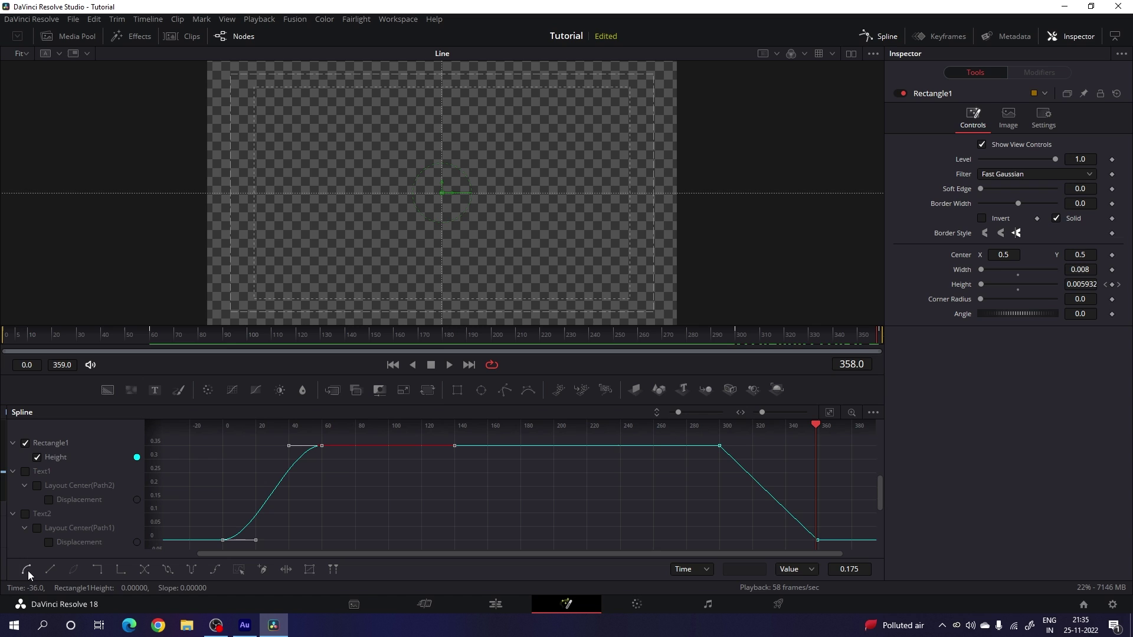
pyautogui.moveTo(707, 439); pyautogui.dragTo(830, 546)
pyautogui.press('s')
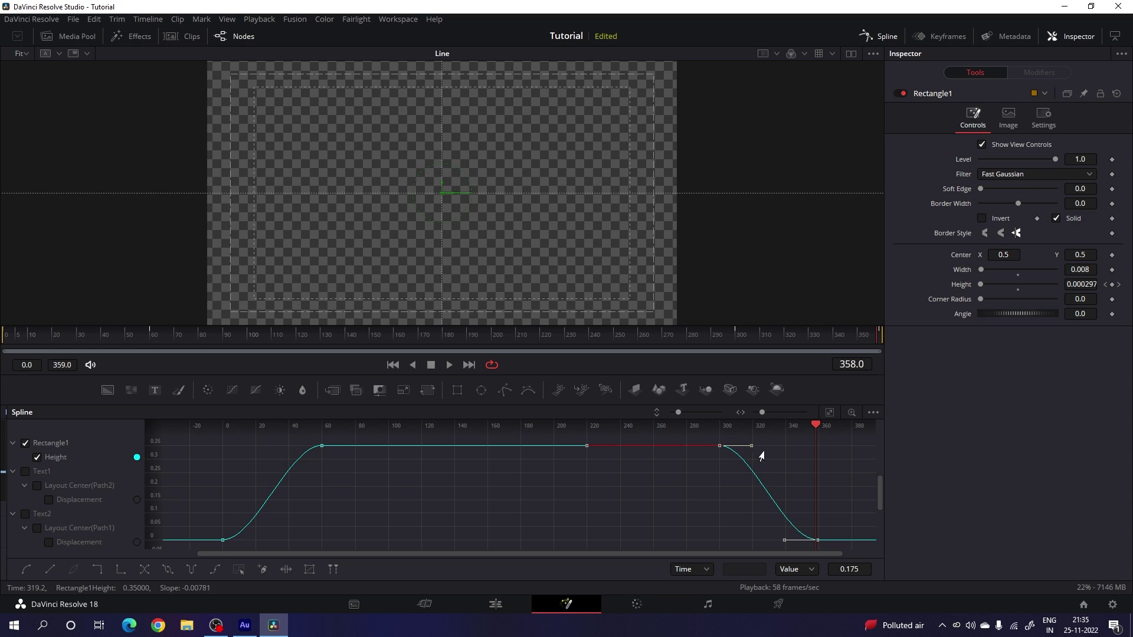
pyautogui.moveTo(752, 446); pyautogui.dragTo(815, 447)
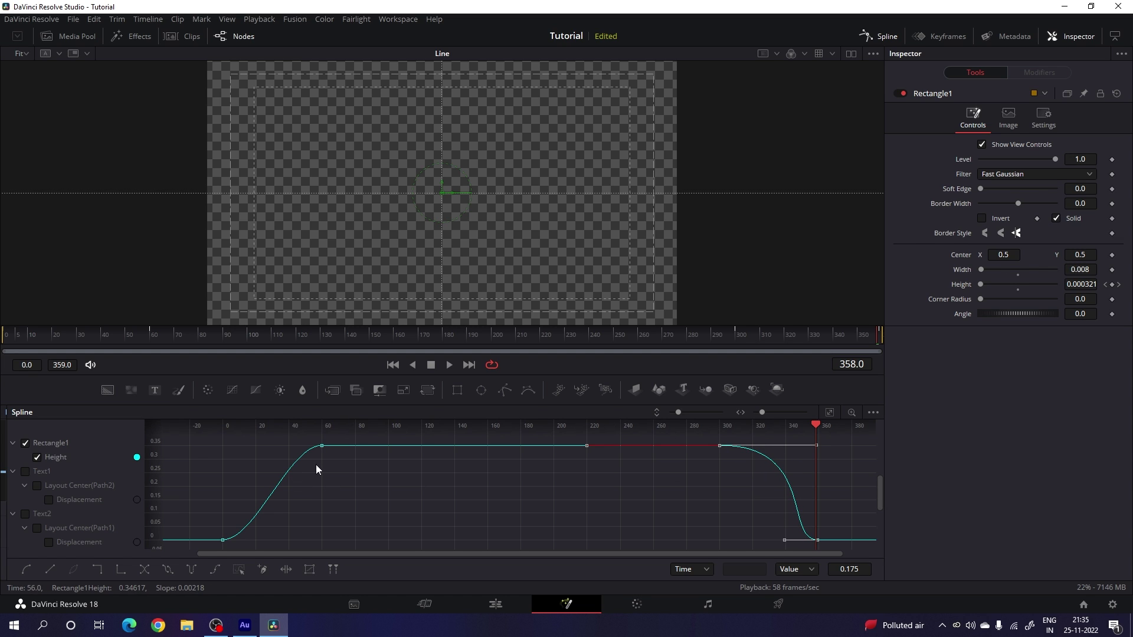
pyautogui.moveTo(336, 435); pyautogui.dragTo(219, 451)
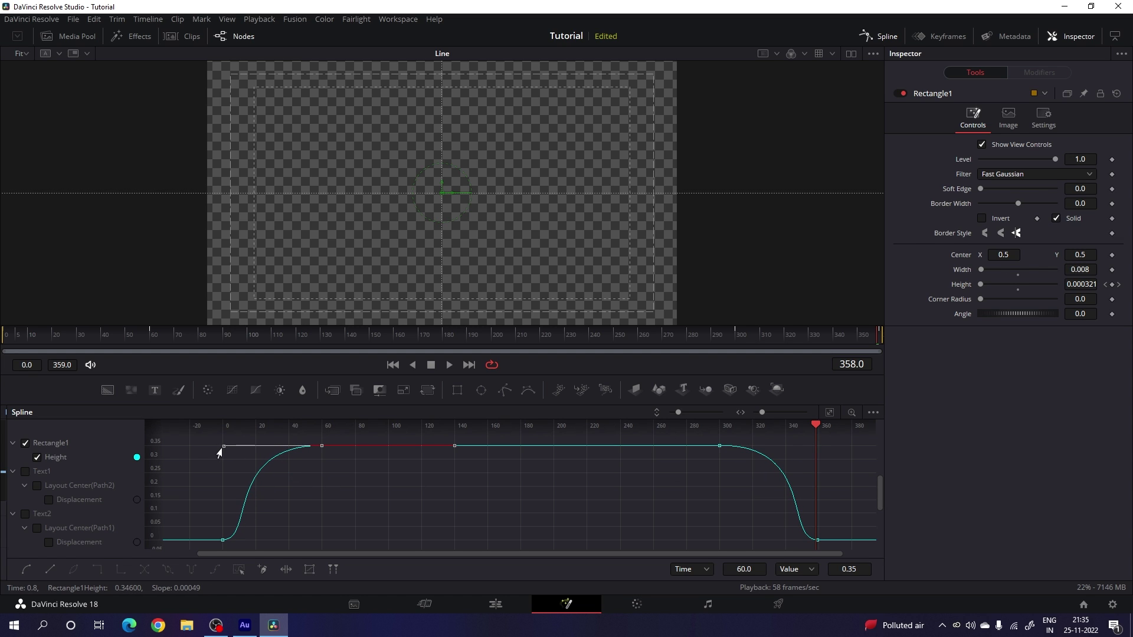
# - In the node graph, move the Rectangle1 and Line nodes next to the title nodes
pyautogui.click(879, 37)
pyautogui.scroll(-1, 593, 456)
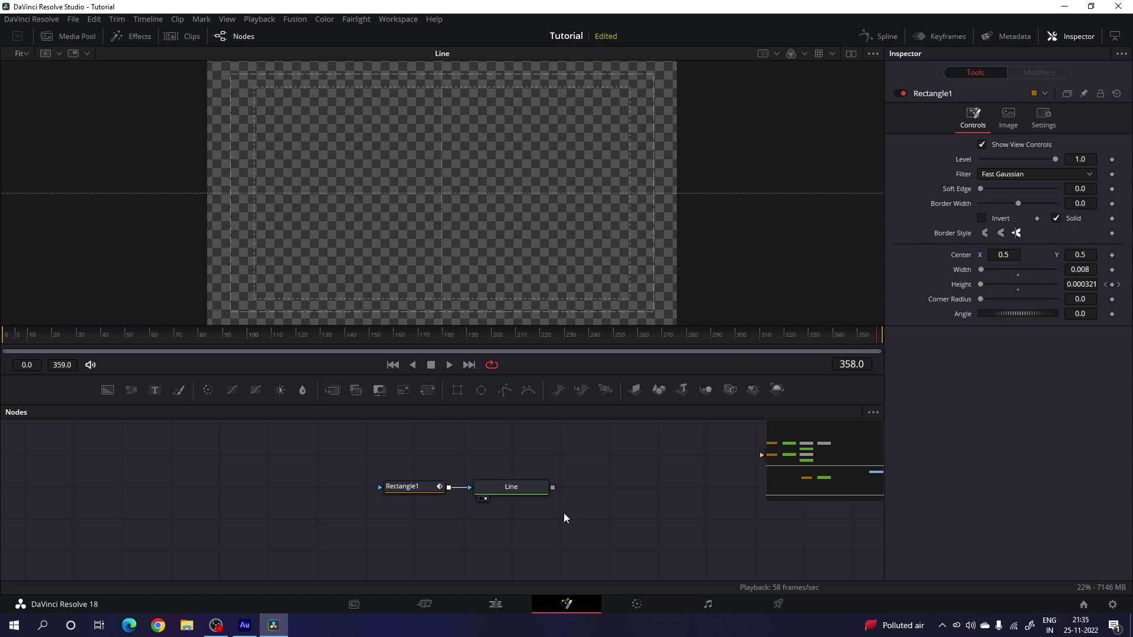
pyautogui.scroll(3, 565, 512)
pyautogui.scroll(1, 558, 495)
pyautogui.scroll(-2, 460, 510)
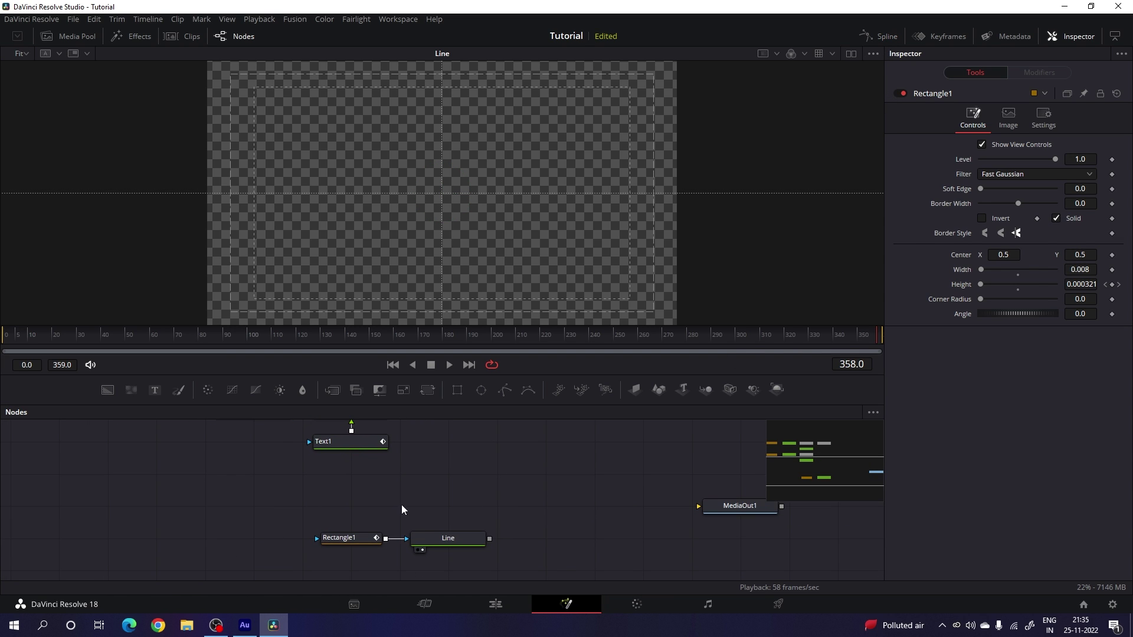
pyautogui.moveTo(331, 507); pyautogui.dragTo(628, 470)
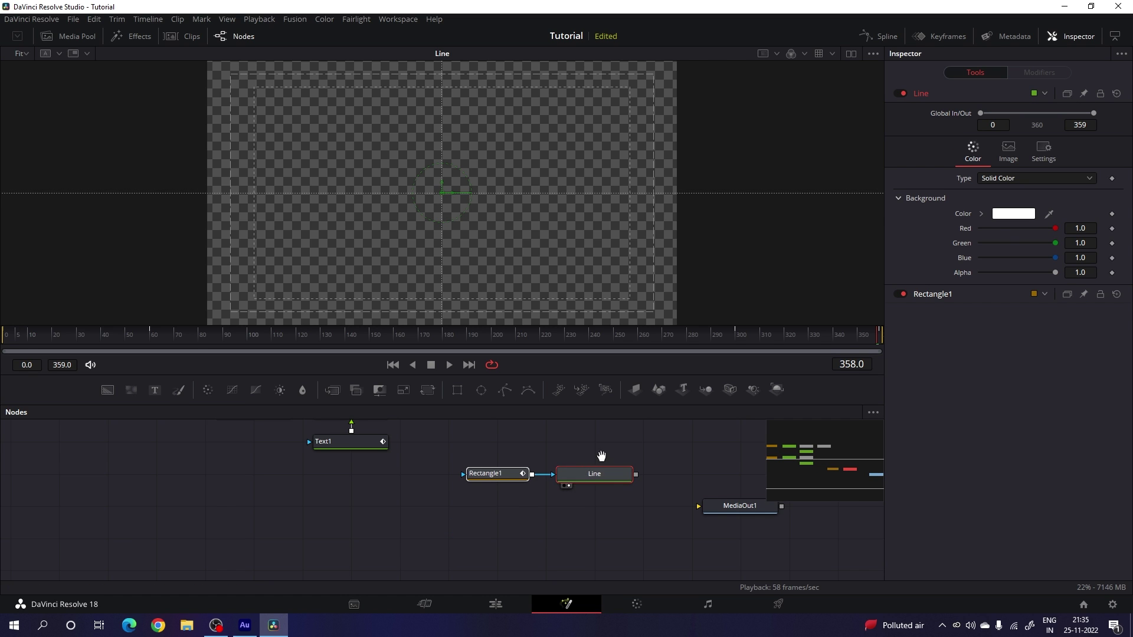
pyautogui.scroll(3, 590, 519)
pyautogui.moveTo(572, 560); pyautogui.dragTo(569, 522)
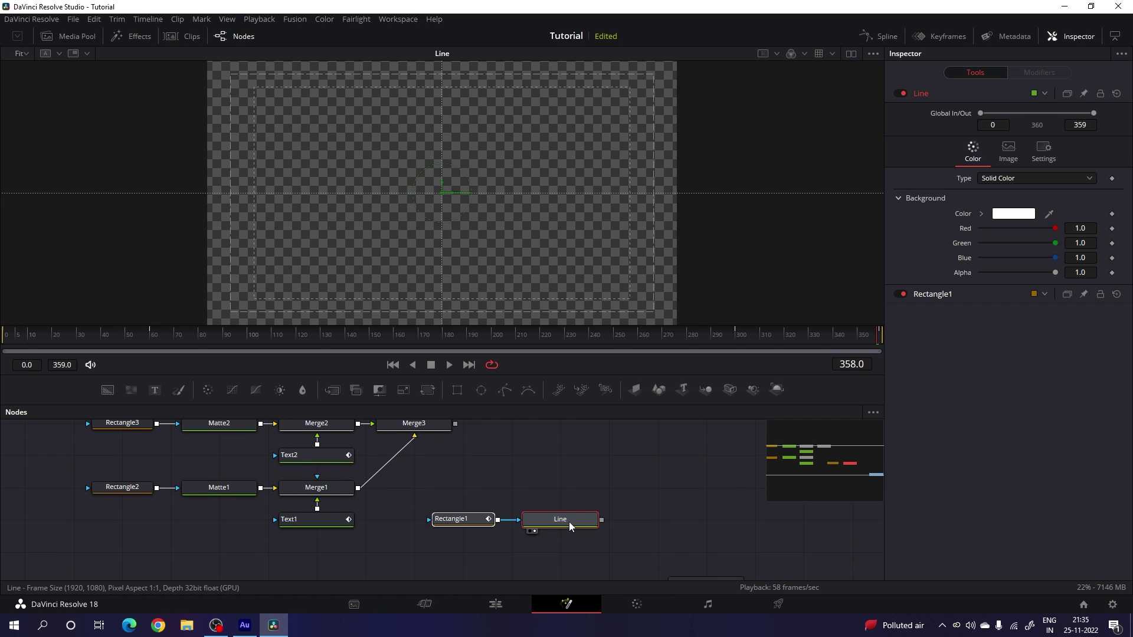
pyautogui.scroll(2, 567, 520)
pyautogui.click(498, 481)
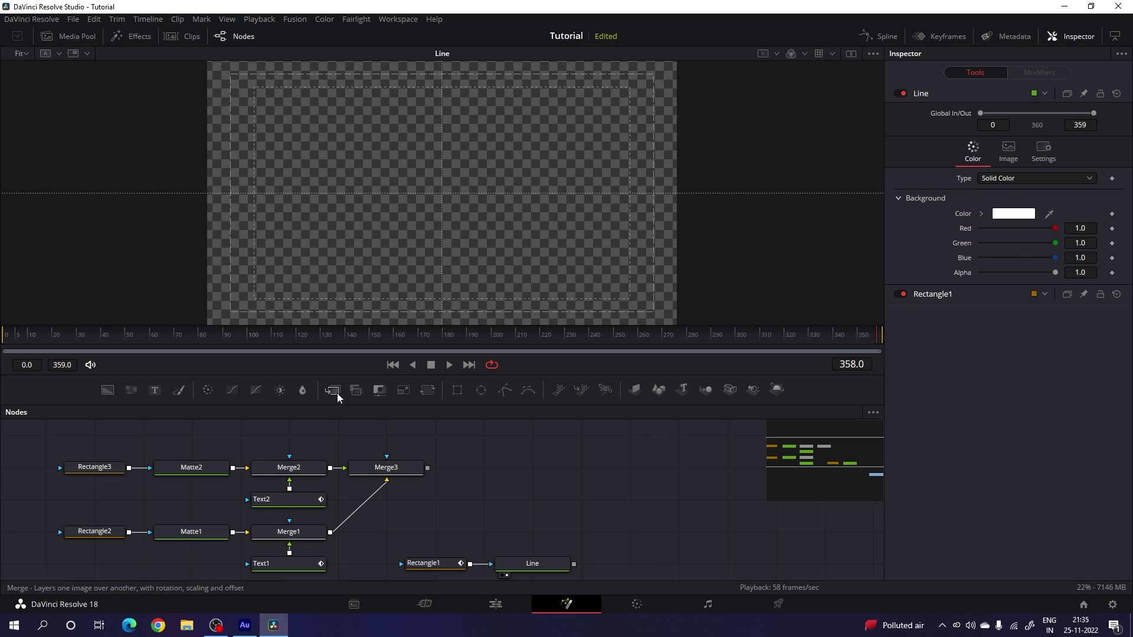
# - Add Merge4 with Merge3 as background and Line as foreground, and view it
pyautogui.moveTo(335, 391); pyautogui.dragTo(548, 477)
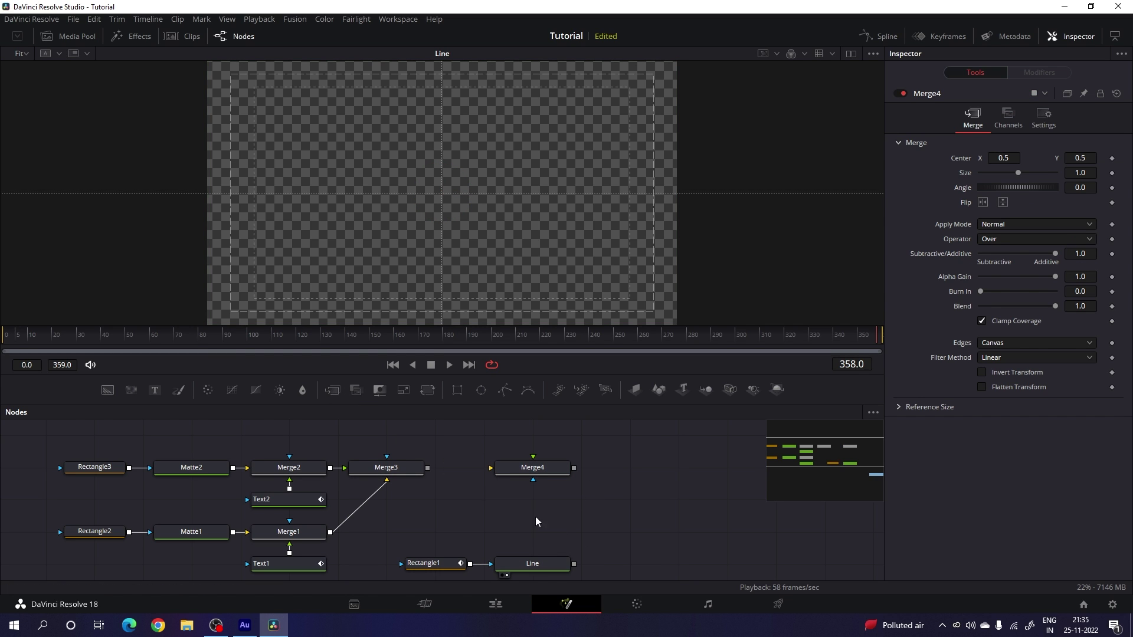
pyautogui.moveTo(492, 468); pyautogui.dragTo(428, 468)
pyautogui.moveTo(533, 481); pyautogui.dragTo(533, 564)
pyautogui.moveTo(564, 476); pyautogui.dragTo(561, 165)
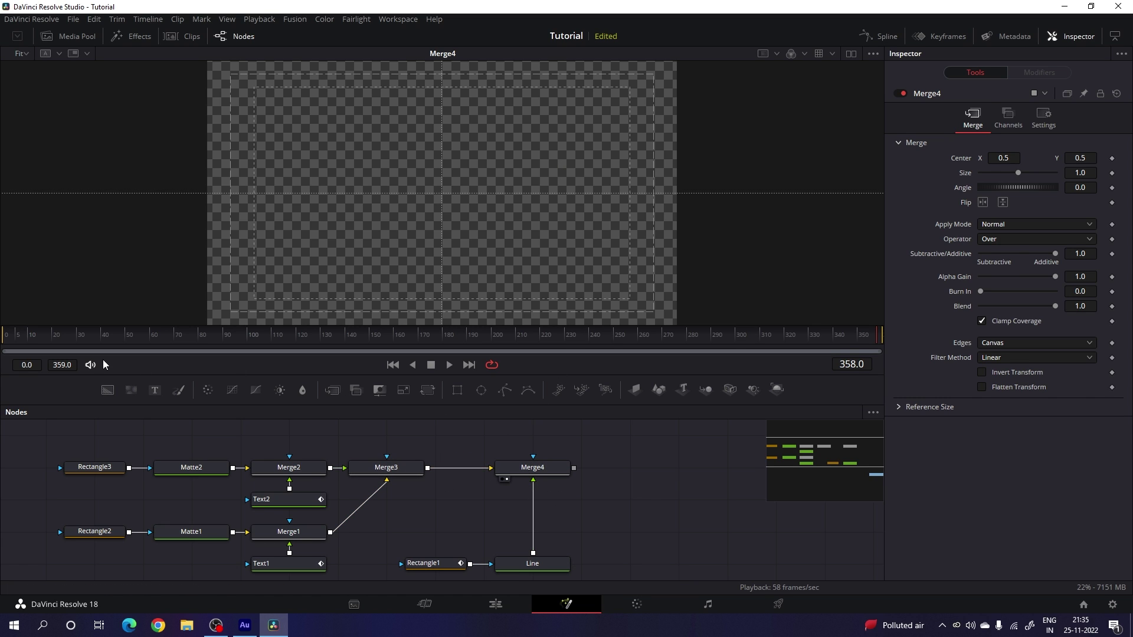
pyautogui.moveTo(81, 350); pyautogui.dragTo(673, 344)
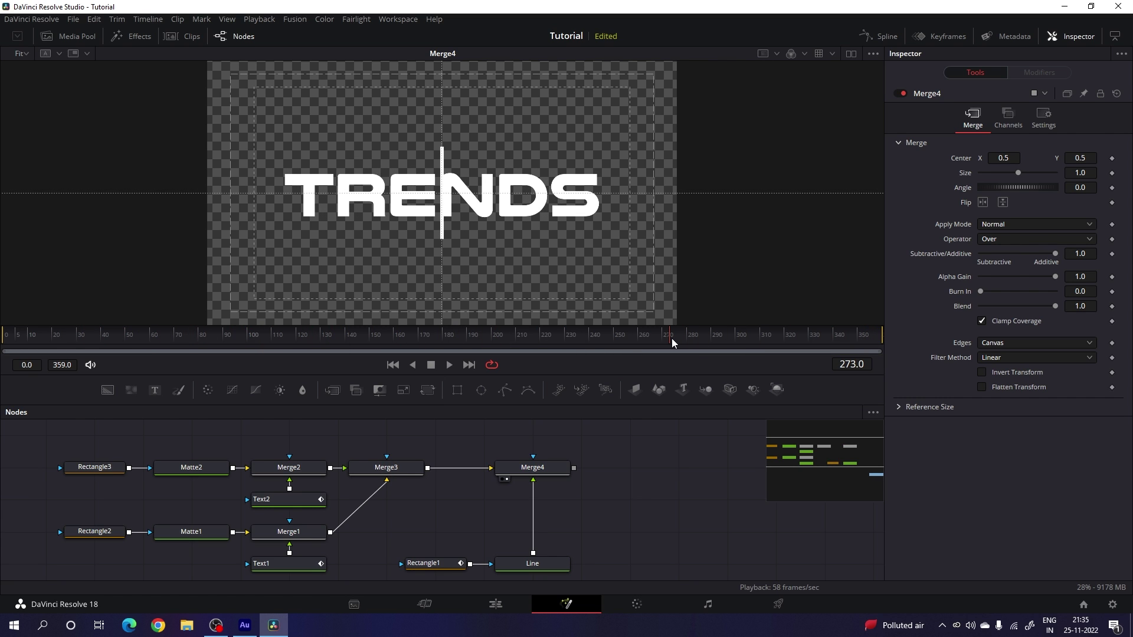
# - Change Text2's shading fill to a gradient with pink and yellow stops
pyautogui.click(303, 501)
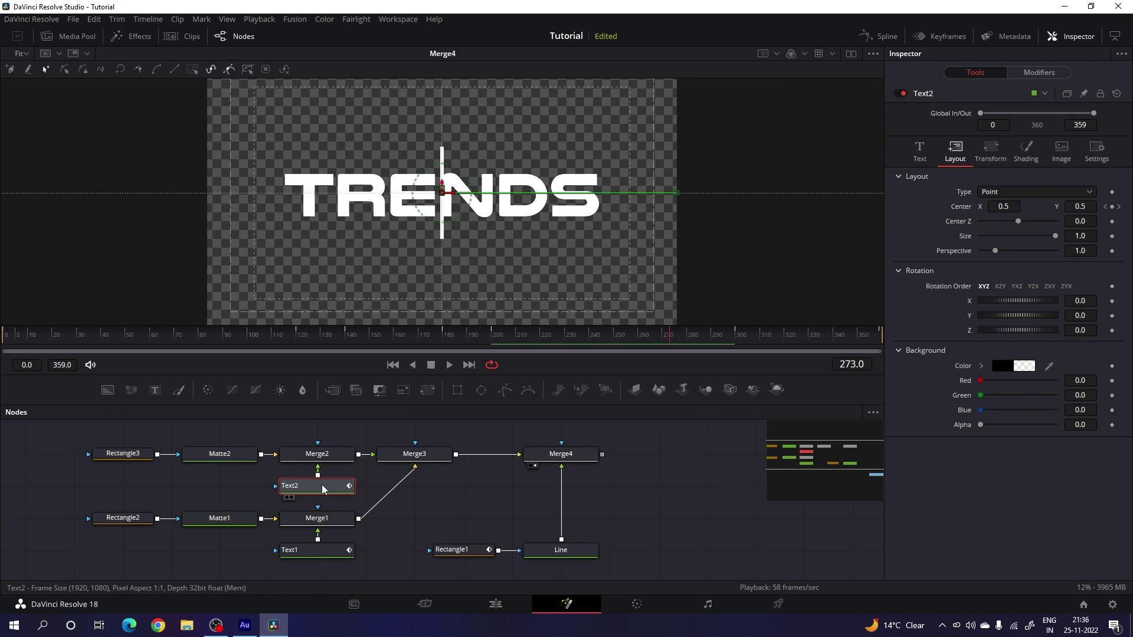
pyautogui.click(1035, 159)
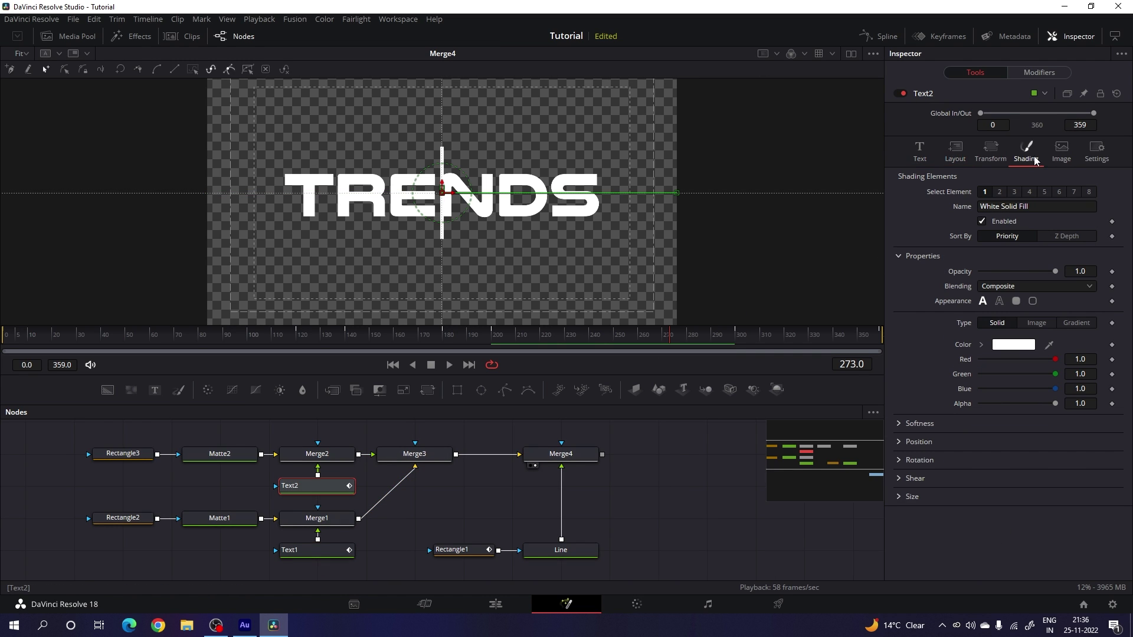
pyautogui.click(1070, 322)
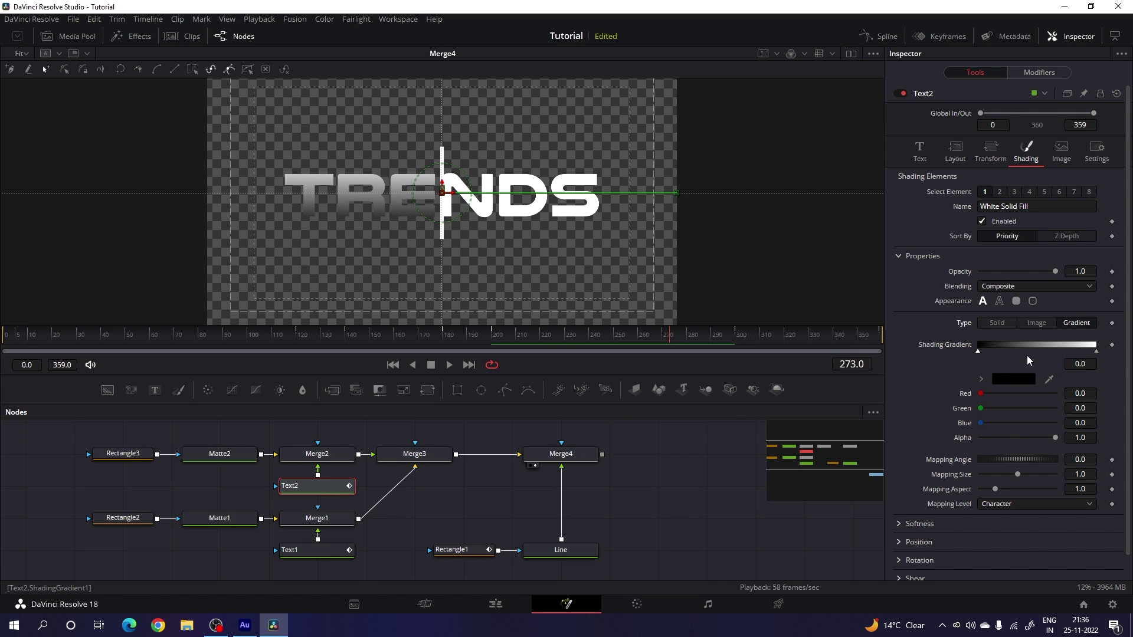
pyautogui.click(1013, 379)
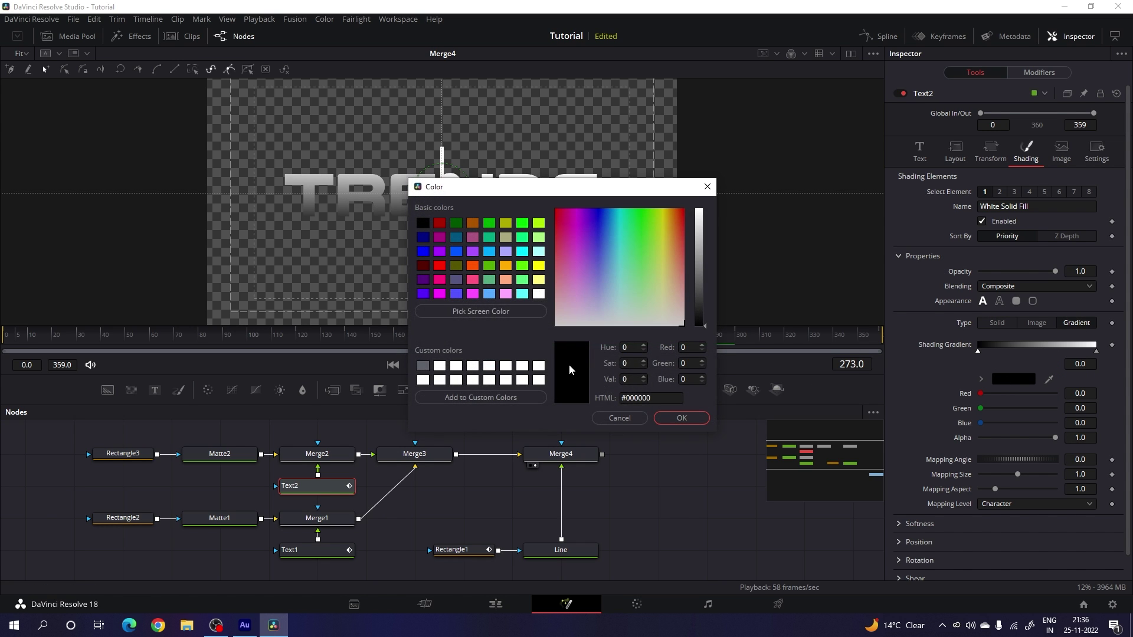
pyautogui.click(440, 279)
pyautogui.click(682, 418)
pyautogui.click(1096, 351)
pyautogui.click(1014, 379)
pyautogui.click(539, 266)
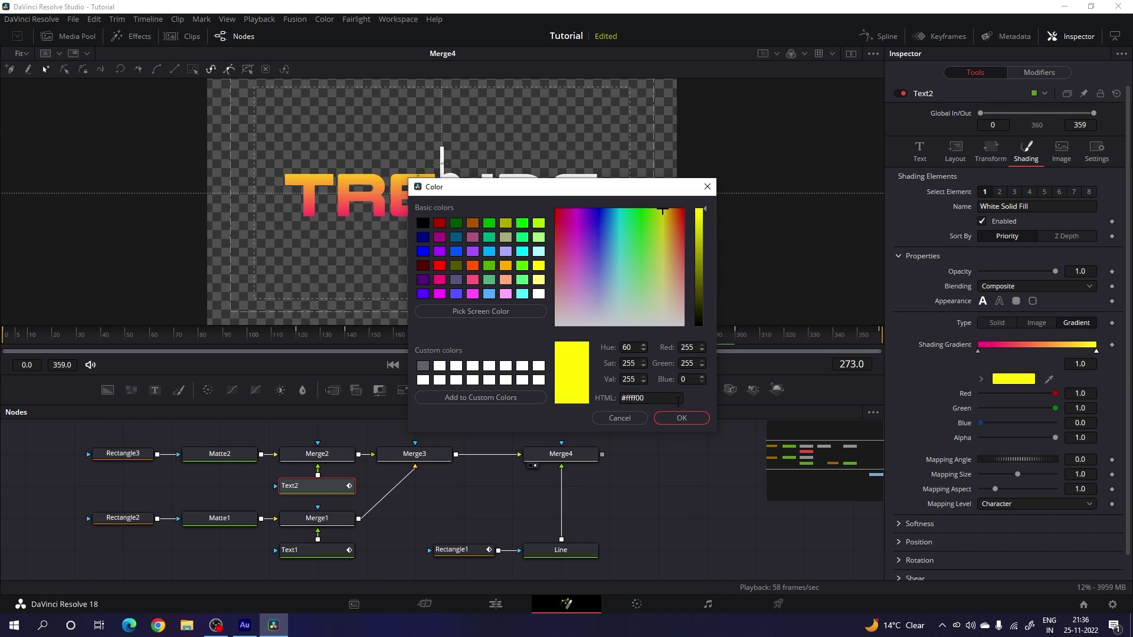
pyautogui.click(689, 417)
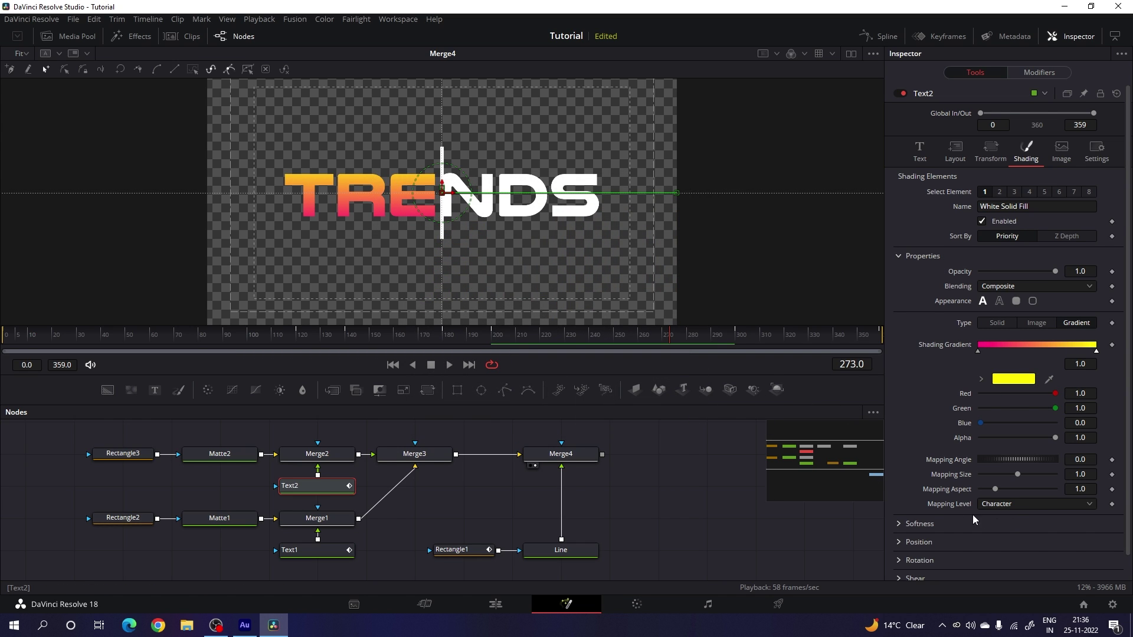
# - Set the gradient Mapping Level to Line and the mapping angle to 2.6
pyautogui.click(1014, 504)
pyautogui.click(1005, 545)
pyautogui.moveTo(1005, 460); pyautogui.dragTo(1014, 459)
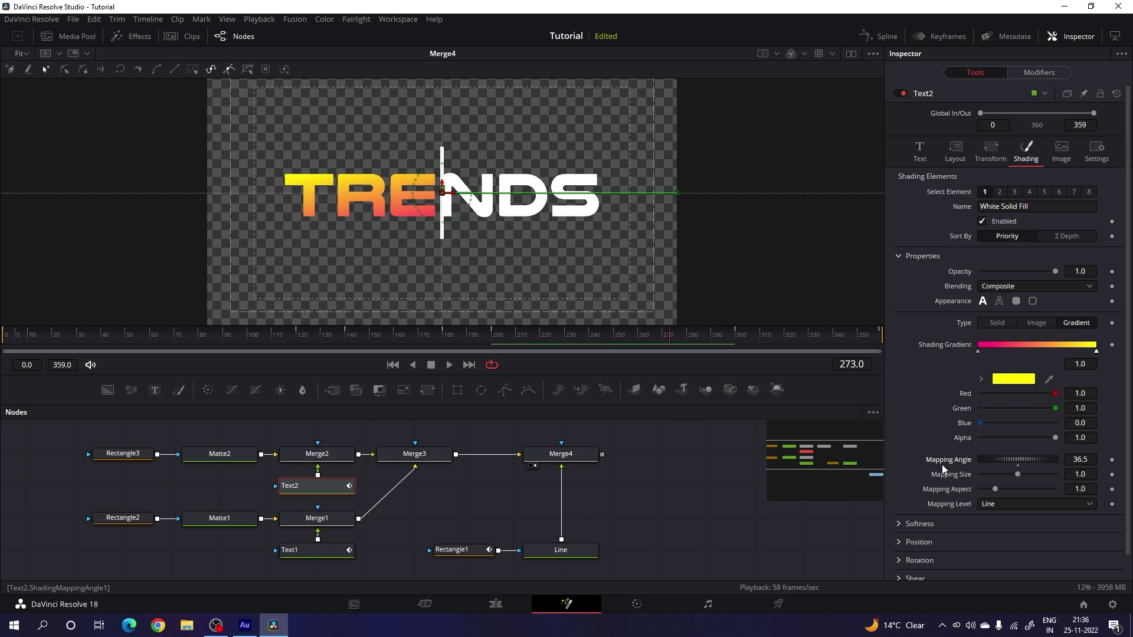
pyautogui.moveTo(1003, 461)
pyautogui.mouseDown()
pyautogui.moveTo(1038, 459)
pyautogui.moveTo(1000, 468)
pyautogui.mouseUp()
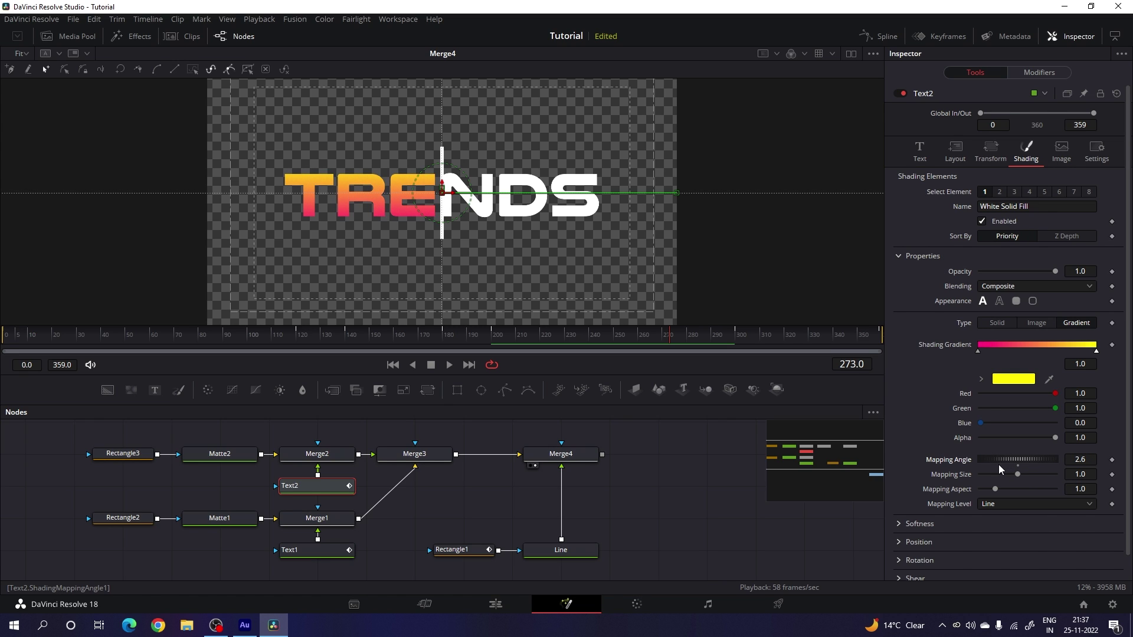
pyautogui.click(729, 472)
pyautogui.moveTo(639, 473); pyautogui.dragTo(577, 468)
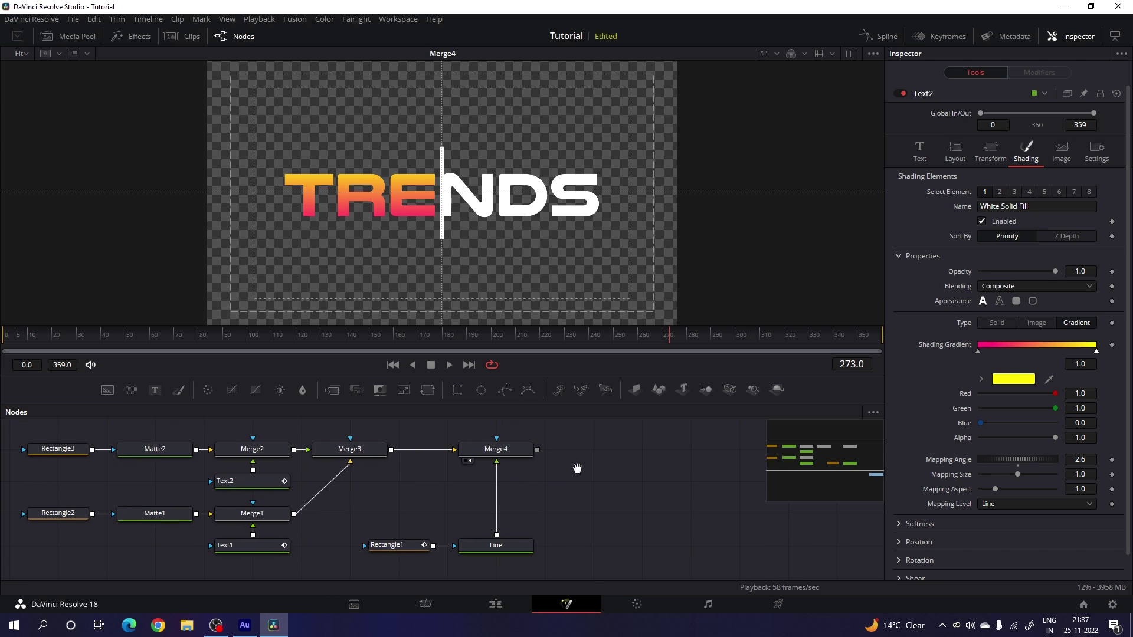
# - Add a Drop Shadow node after Merge4 by searching 'drop'
pyautogui.click(512, 452)
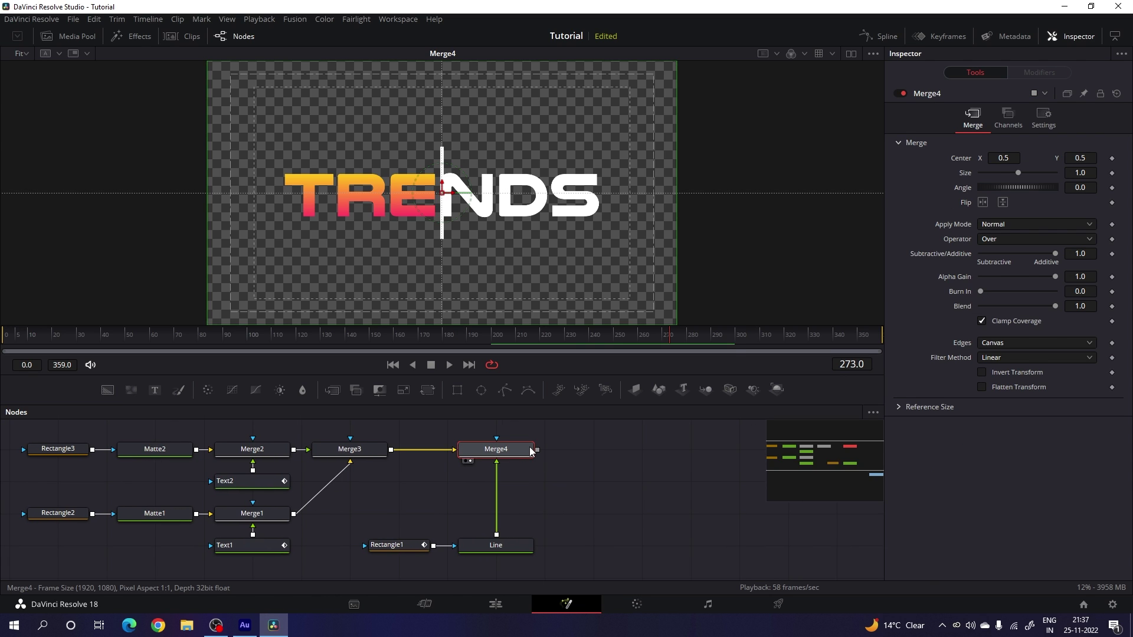
pyautogui.hotkey('shift', 'space')
pyautogui.write('drop')
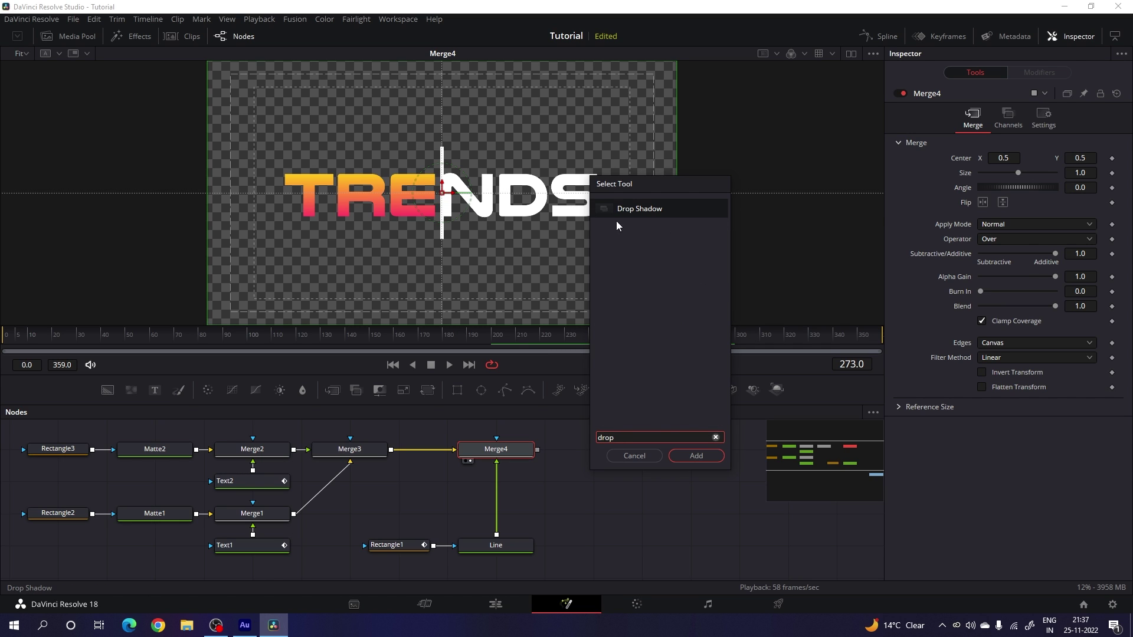
pyautogui.click(700, 458)
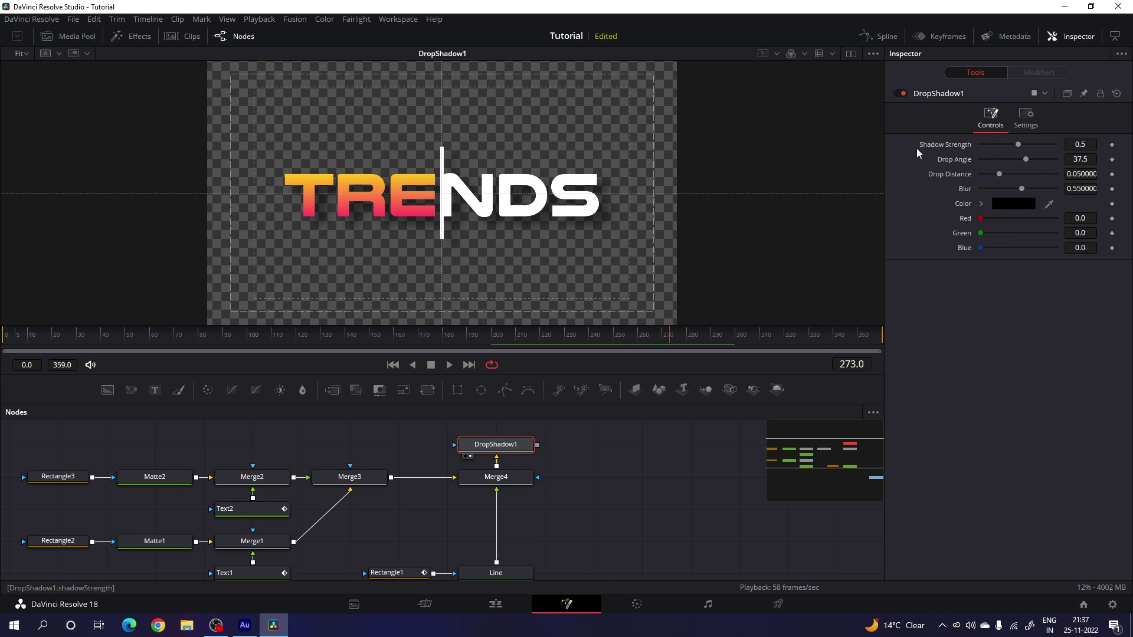
# - Set the drop shadow's Shadow Strength to 0.25
pyautogui.moveTo(1017, 146); pyautogui.dragTo(1000, 145)
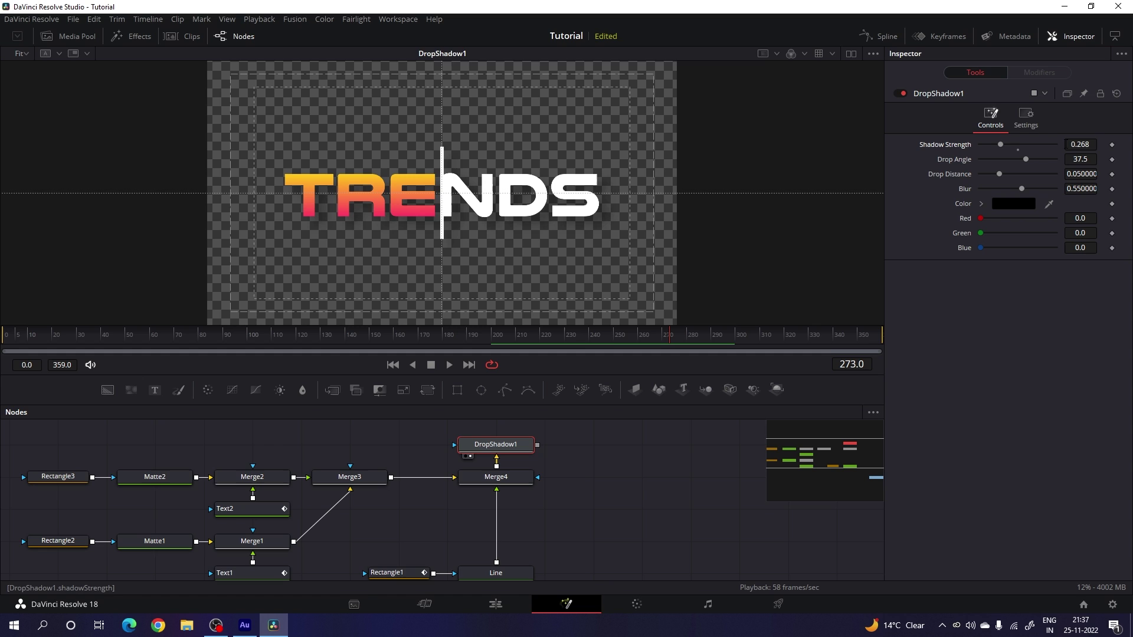
pyautogui.click(1065, 144)
pyautogui.write('0.')
pyautogui.press('Tab')
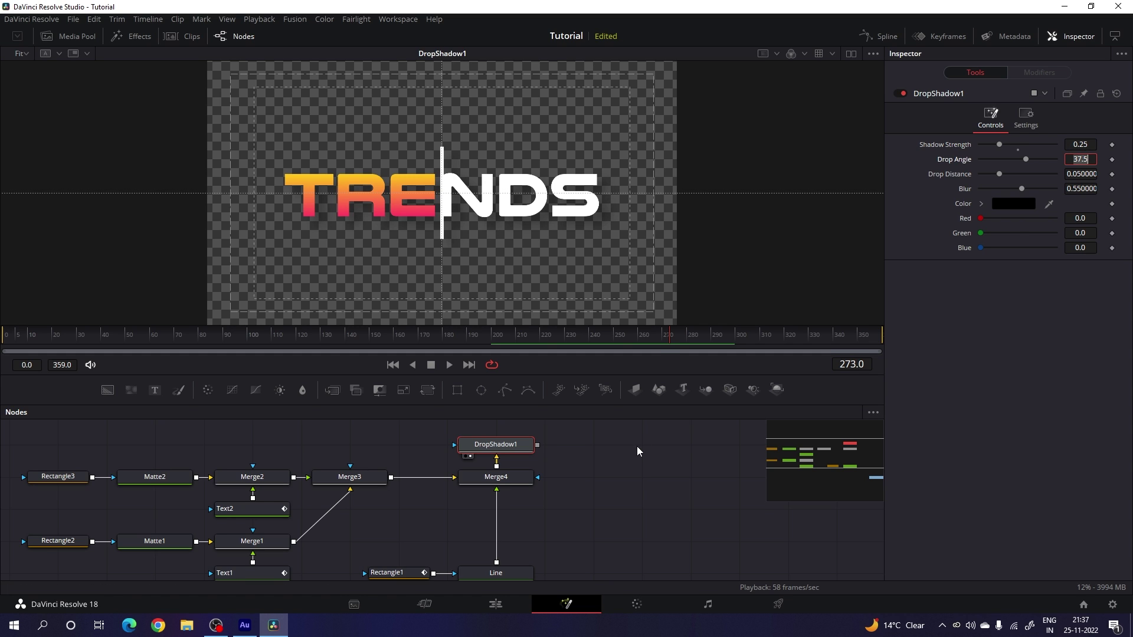
pyautogui.click(636, 446)
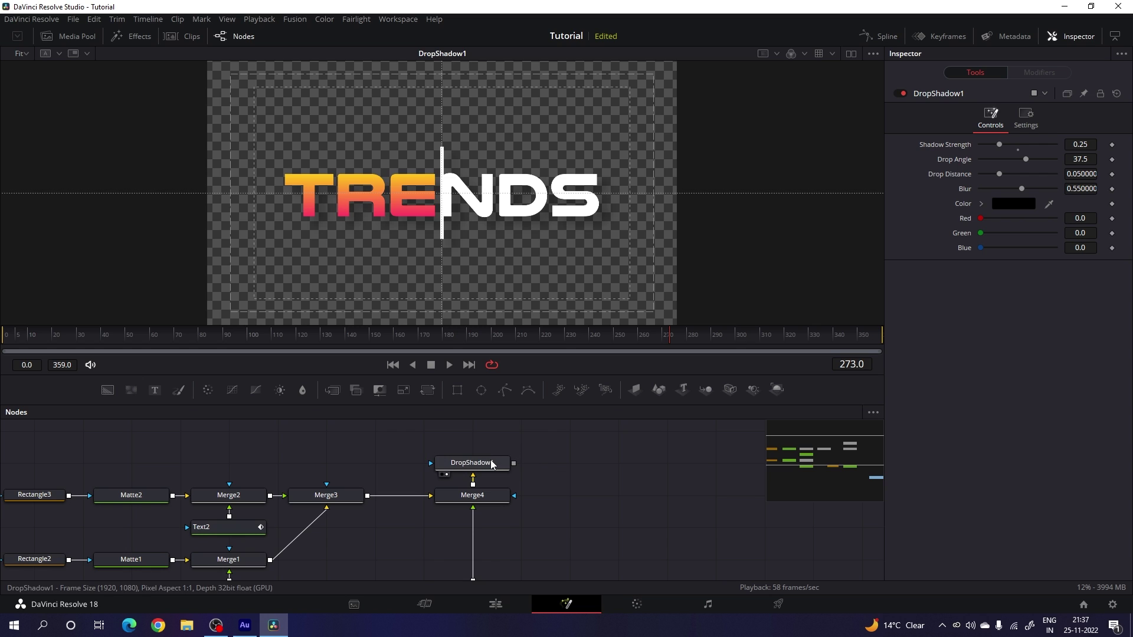
pyautogui.click(477, 464)
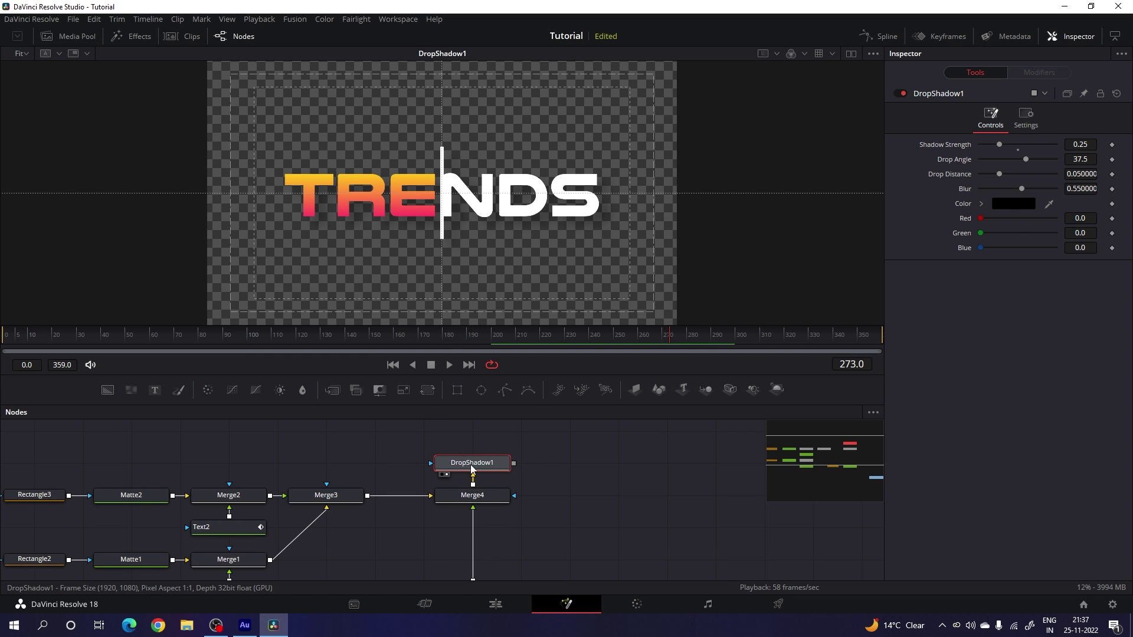
# - Add a Transform1 node after DropShadow1 and show its output in viewer 2
pyautogui.click(428, 390)
pyautogui.moveTo(511, 461); pyautogui.dragTo(576, 455)
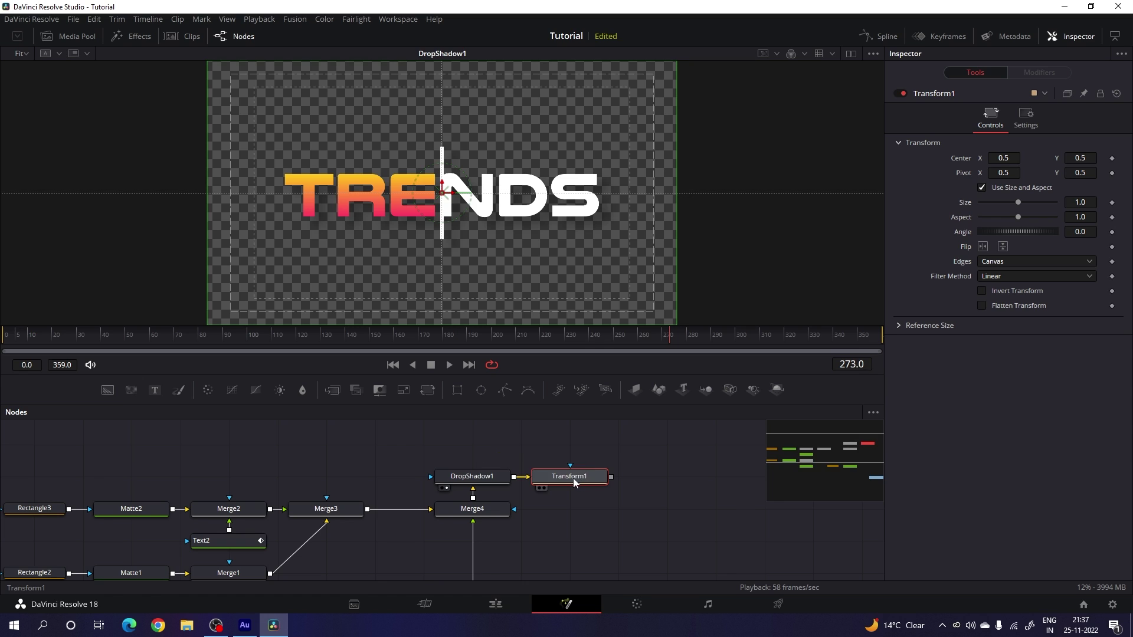
pyautogui.press('2')
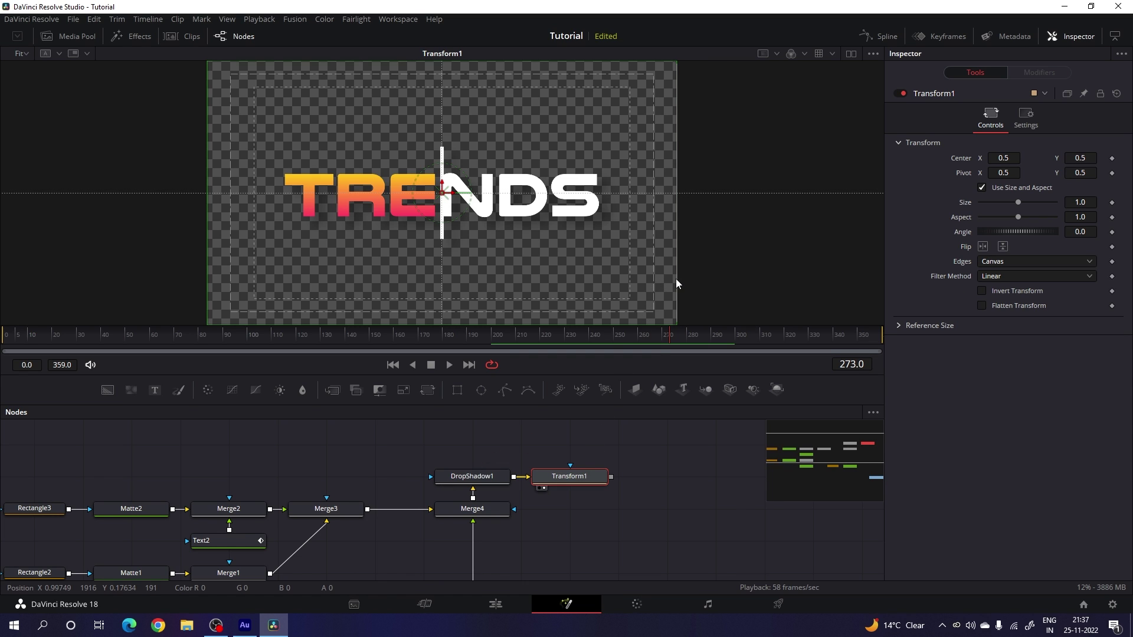
# - Try scaling and rotating the TRENDS title, undo back to defaults, then shrink Size to about 0.9
pyautogui.moveTo(675, 279); pyautogui.dragTo(575, 259)
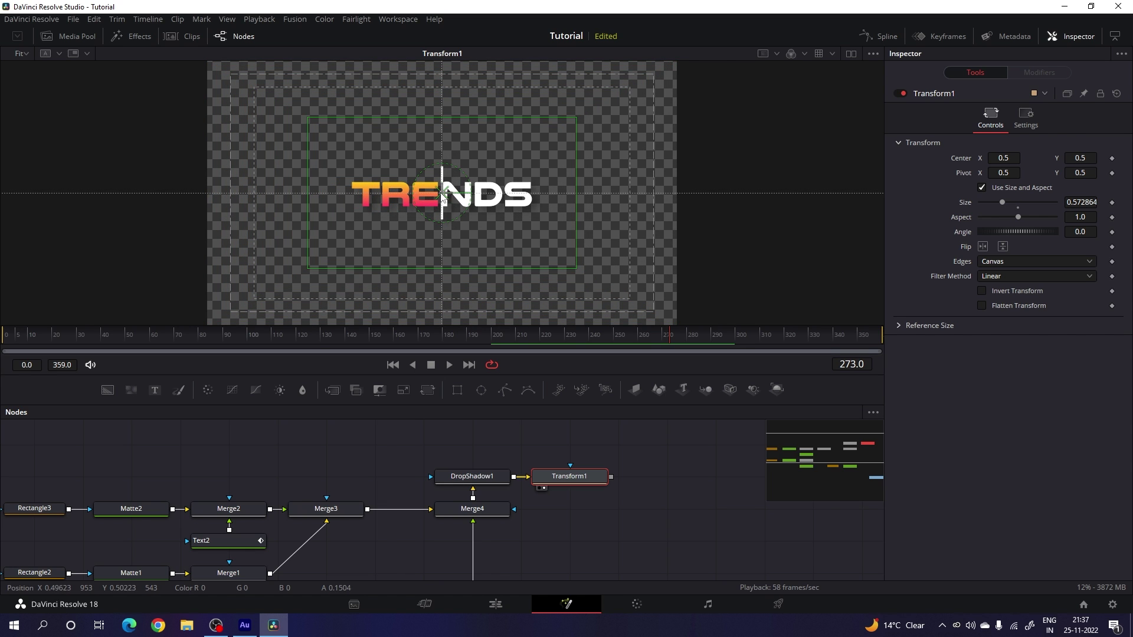
pyautogui.moveTo(442, 194); pyautogui.dragTo(358, 242)
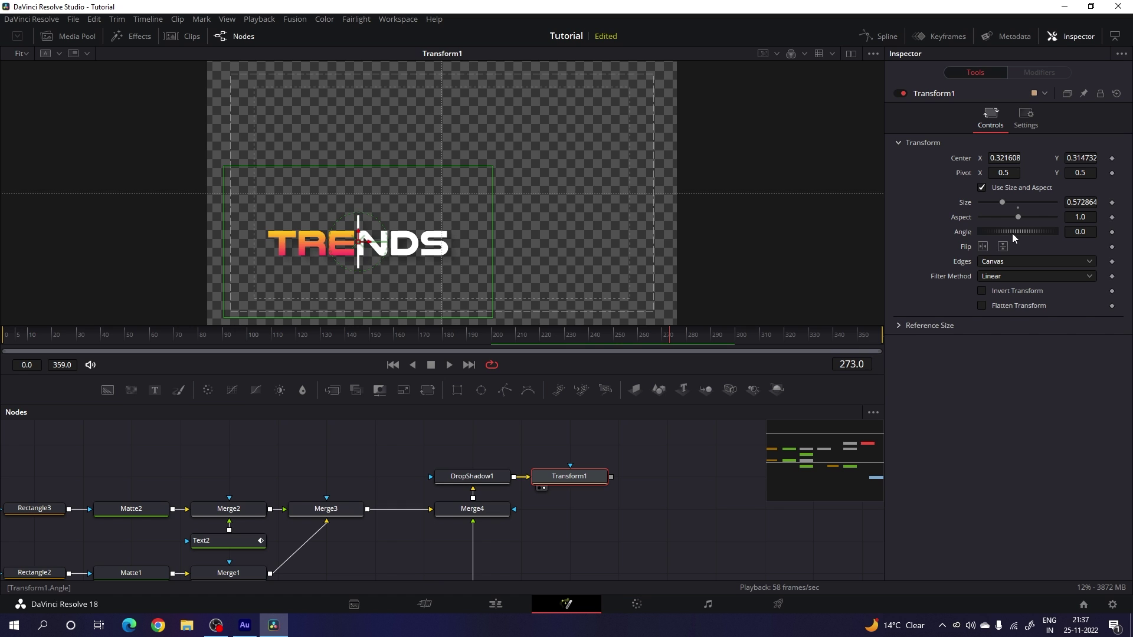
pyautogui.moveTo(1012, 231); pyautogui.dragTo(1006, 231)
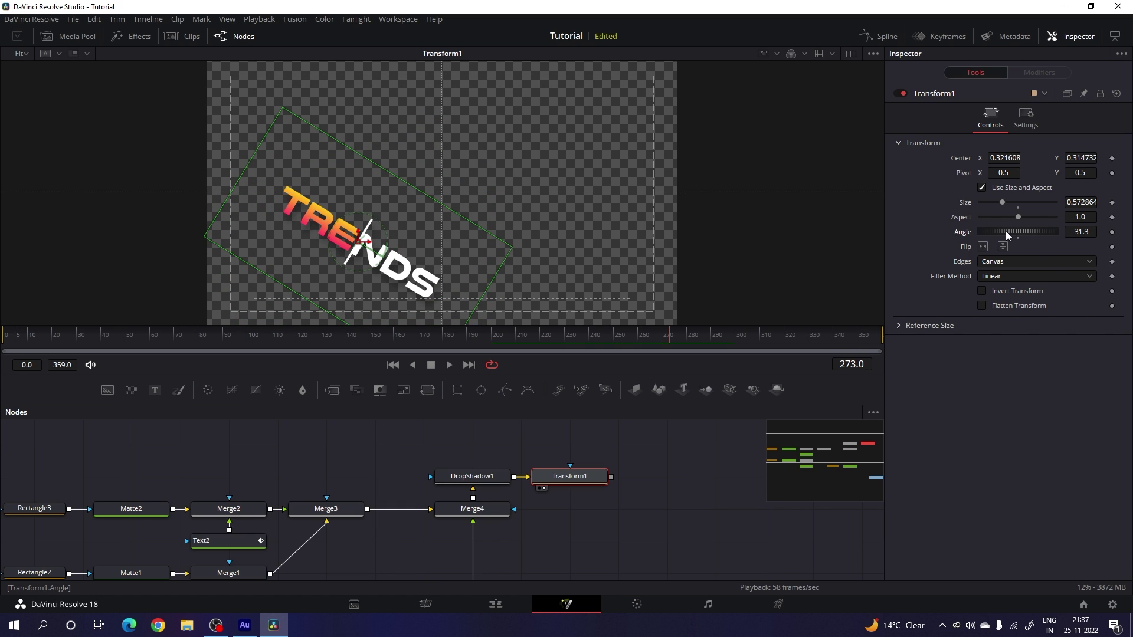
pyautogui.hotkey('ctrl', 'z')
pyautogui.hotkey('ctrl', 'z')
pyautogui.hotkey('ctrl', 'z')
pyautogui.hotkey('ctrl', 'z')
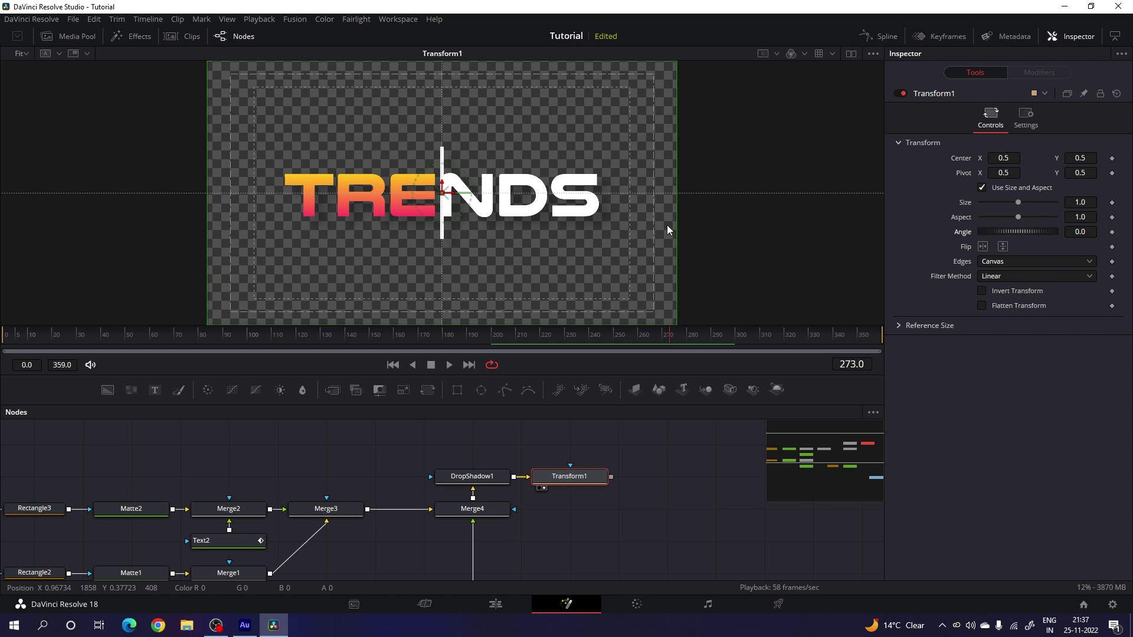
pyautogui.moveTo(676, 226); pyautogui.dragTo(654, 224)
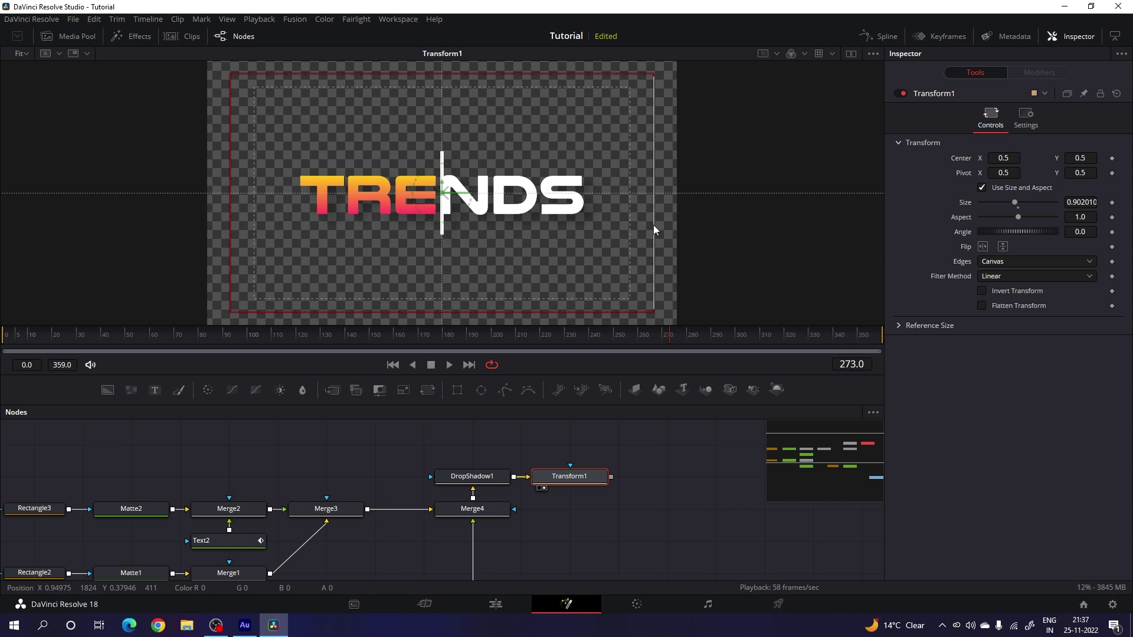
# - Move MediaOut1 beside Transform1, connect Transform1's output into it, and return to the Edit page
pyautogui.click(667, 522)
pyautogui.scroll(-5, 667, 523)
pyautogui.hscroll(5, 667, 522)
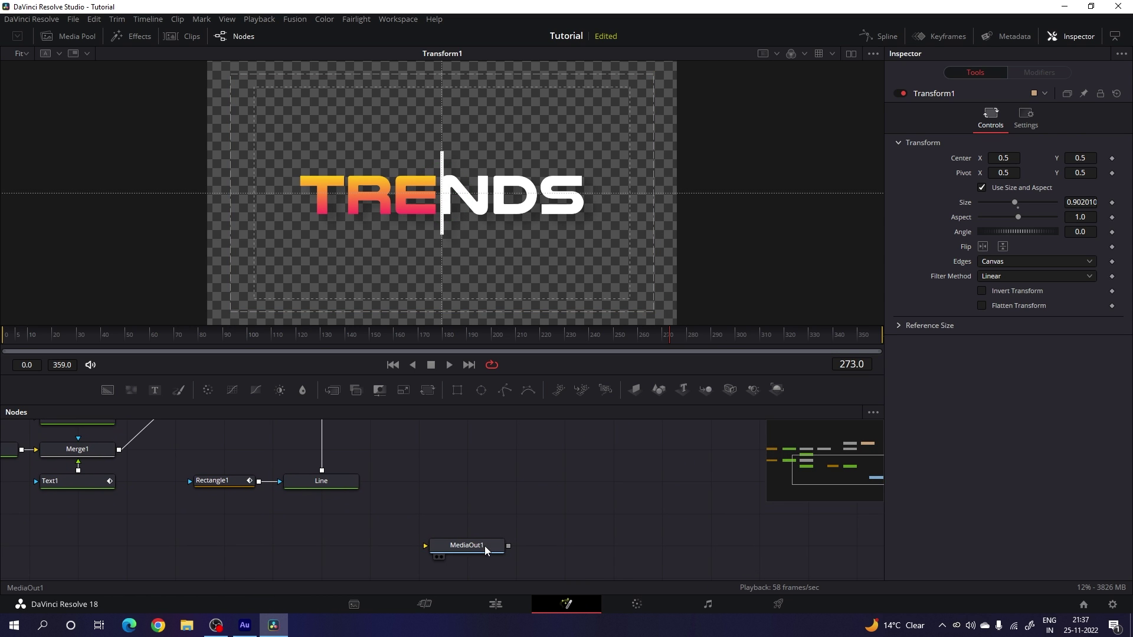
pyautogui.moveTo(484, 547); pyautogui.dragTo(621, 479)
pyautogui.scroll(3, 622, 479)
pyautogui.moveTo(569, 550); pyautogui.dragTo(569, 466)
pyautogui.scroll(2, 569, 490)
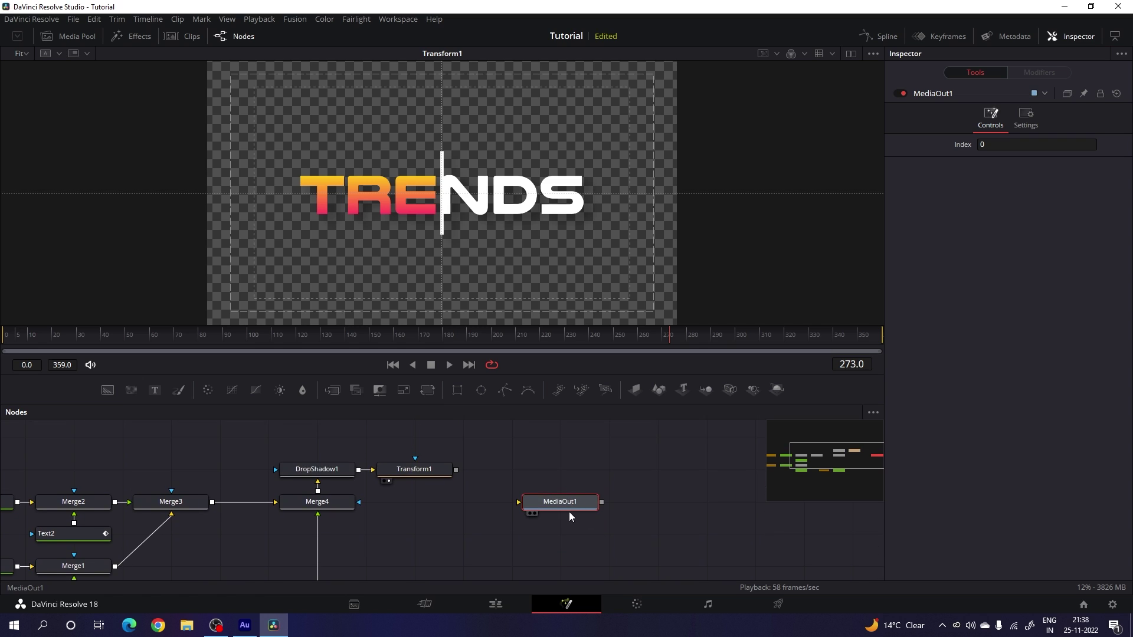
pyautogui.moveTo(569, 512); pyautogui.dragTo(569, 479)
pyautogui.moveTo(455, 469); pyautogui.dragTo(537, 473)
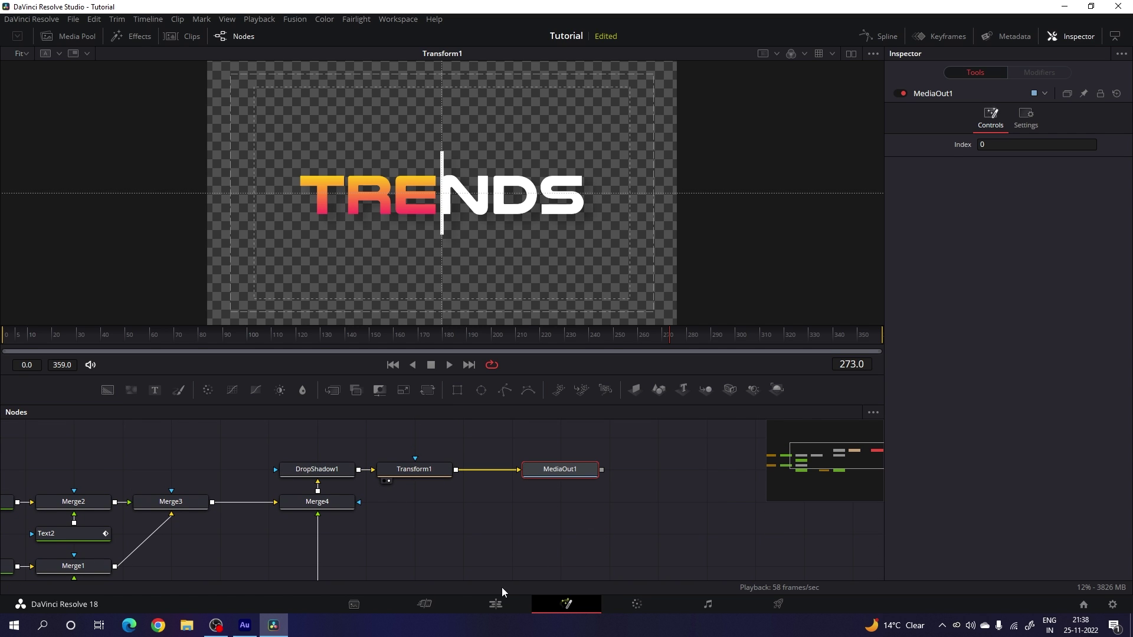
pyautogui.click(494, 604)
# - Move the Fusion title clip from V1 onto a new V2 track and shrink V2's height
pyautogui.moveTo(711, 466); pyautogui.dragTo(638, 462)
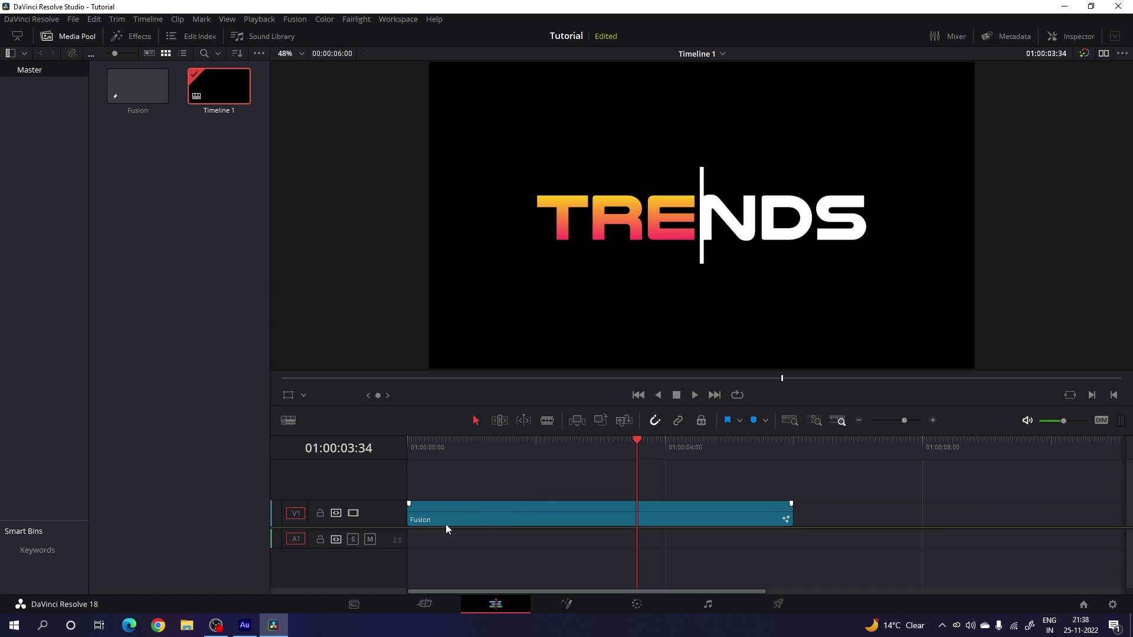
pyautogui.moveTo(501, 517); pyautogui.dragTo(487, 494)
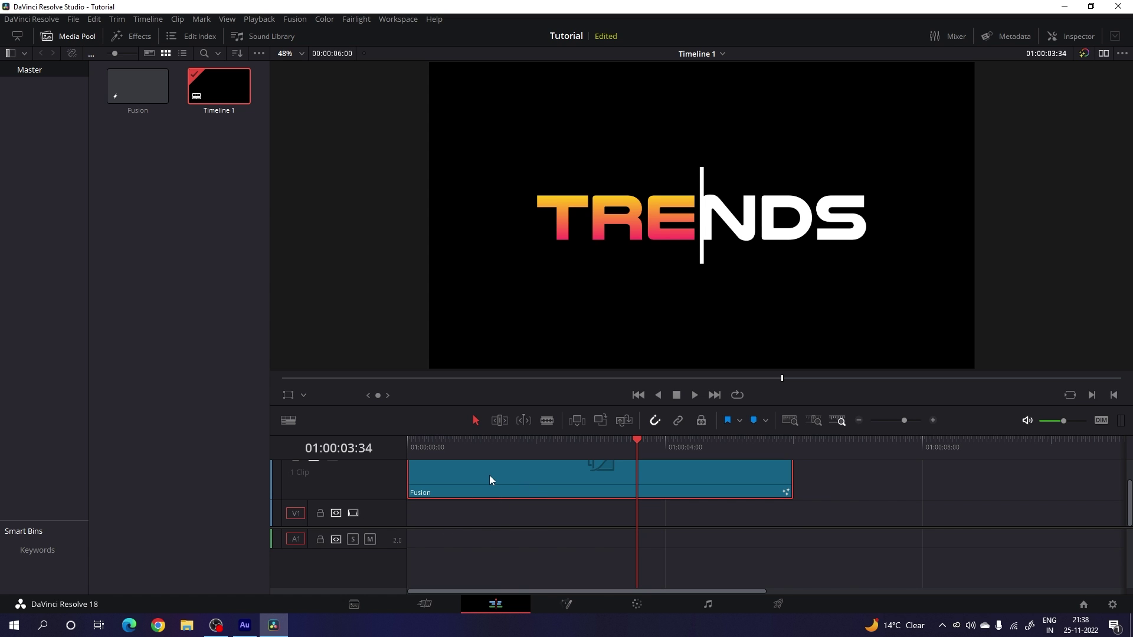
pyautogui.moveTo(397, 463); pyautogui.dragTo(392, 508)
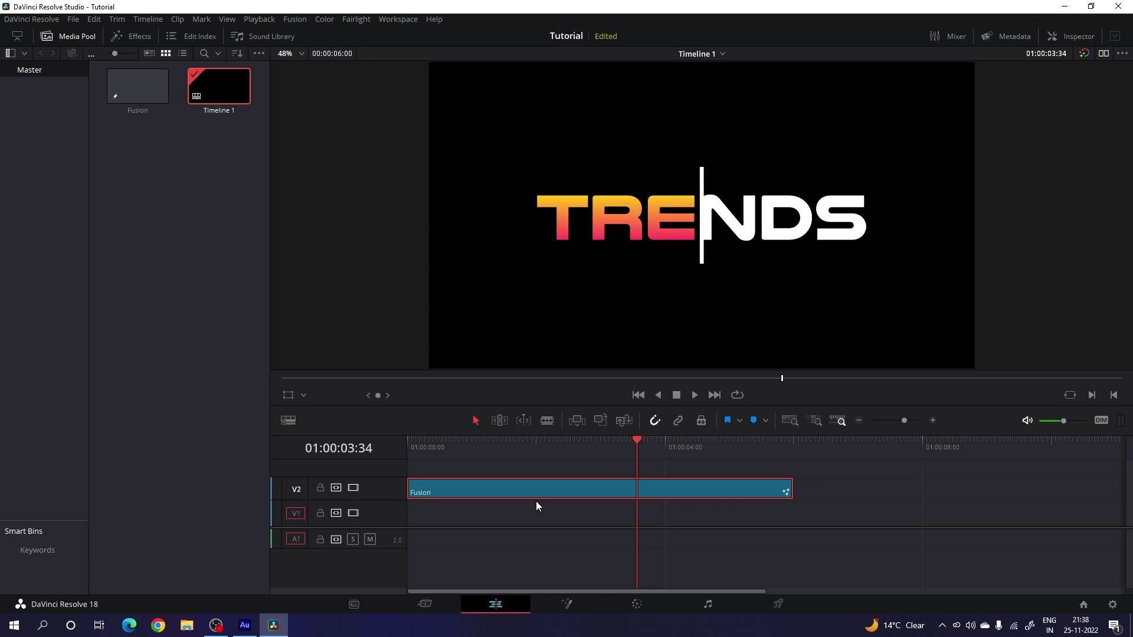
# - Import the forest photo into the Media Pool and place it on V1, trimmed to the title's length
pyautogui.rightClick(183, 198)
pyautogui.click(230, 336)
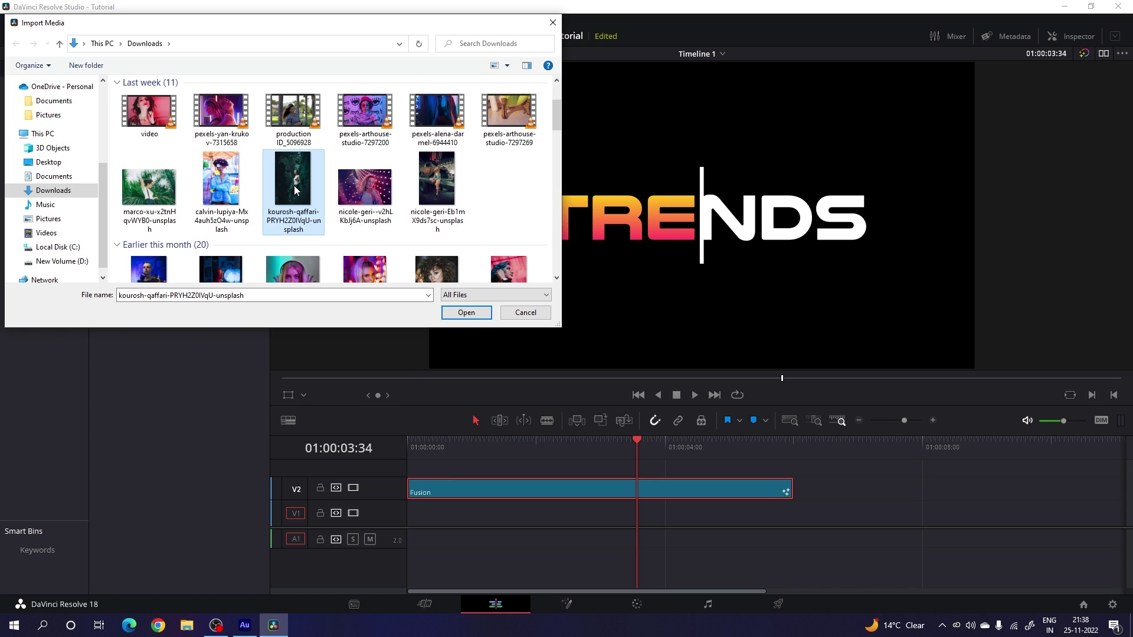
pyautogui.click(457, 317)
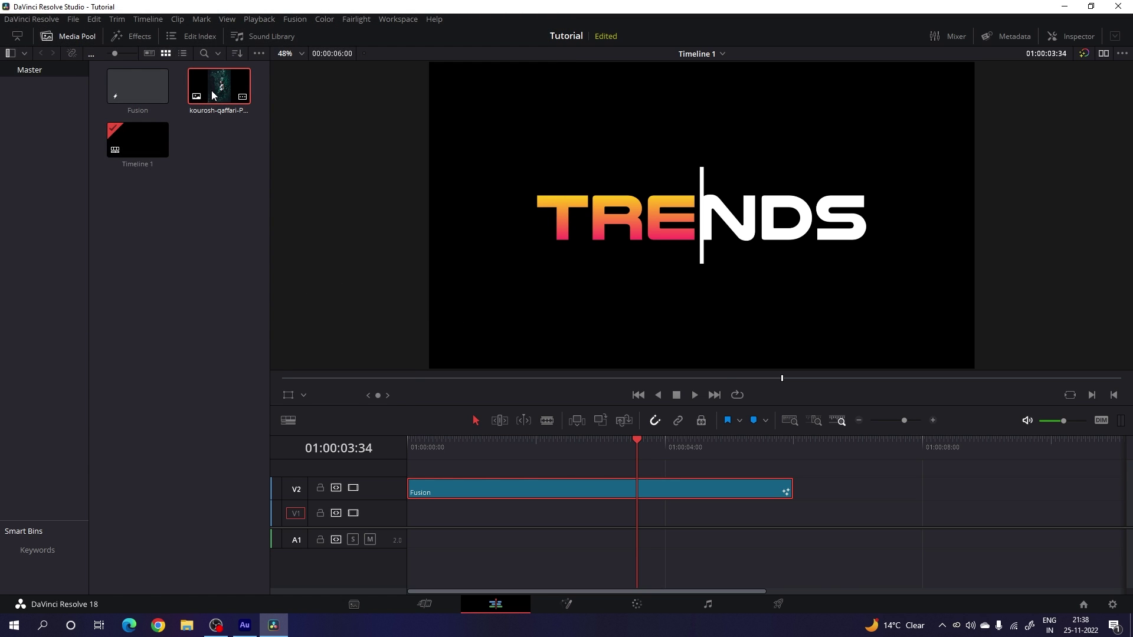
pyautogui.moveTo(239, 95); pyautogui.dragTo(408, 522)
pyautogui.moveTo(728, 518); pyautogui.dragTo(793, 517)
# - Zoom the photo clip to 2.74 in the Inspector so it fills the frame
pyautogui.click(649, 523)
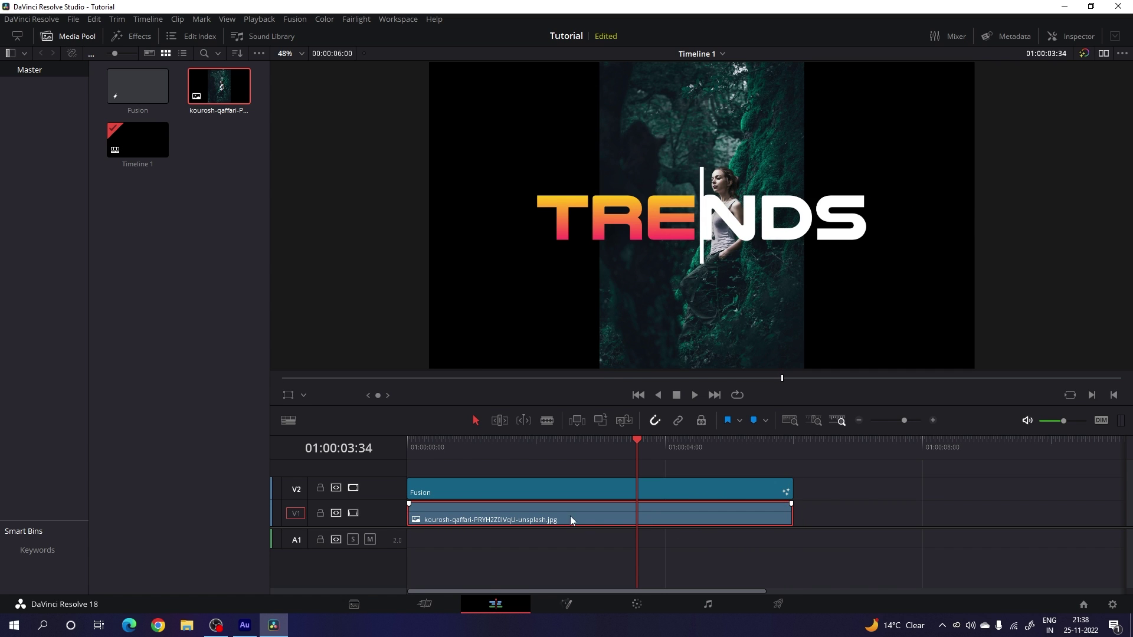
pyautogui.click(1054, 36)
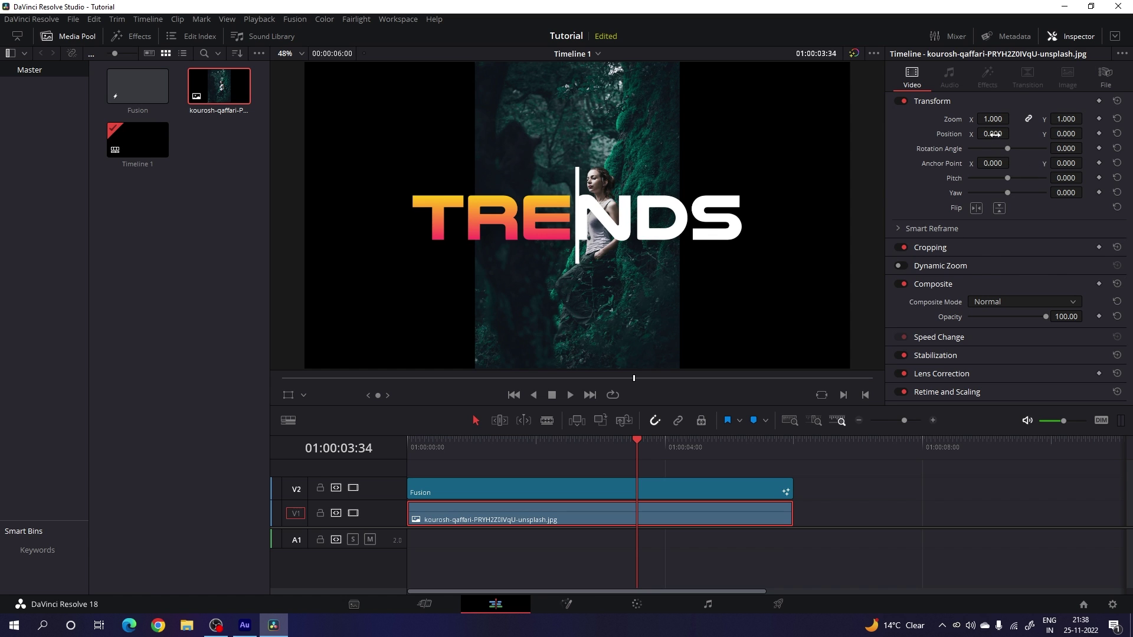
pyautogui.moveTo(994, 134); pyautogui.dragTo(1014, 118)
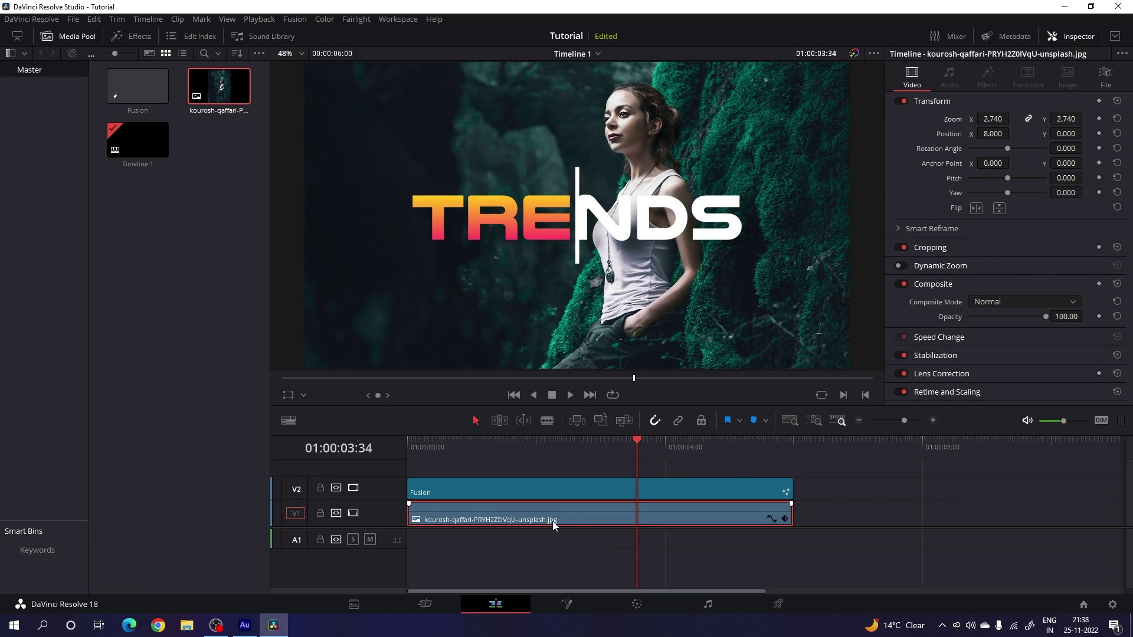
# - Turn the photo clip into Fusion Clip 1 and disable the V2 title track
pyautogui.rightClick(596, 518)
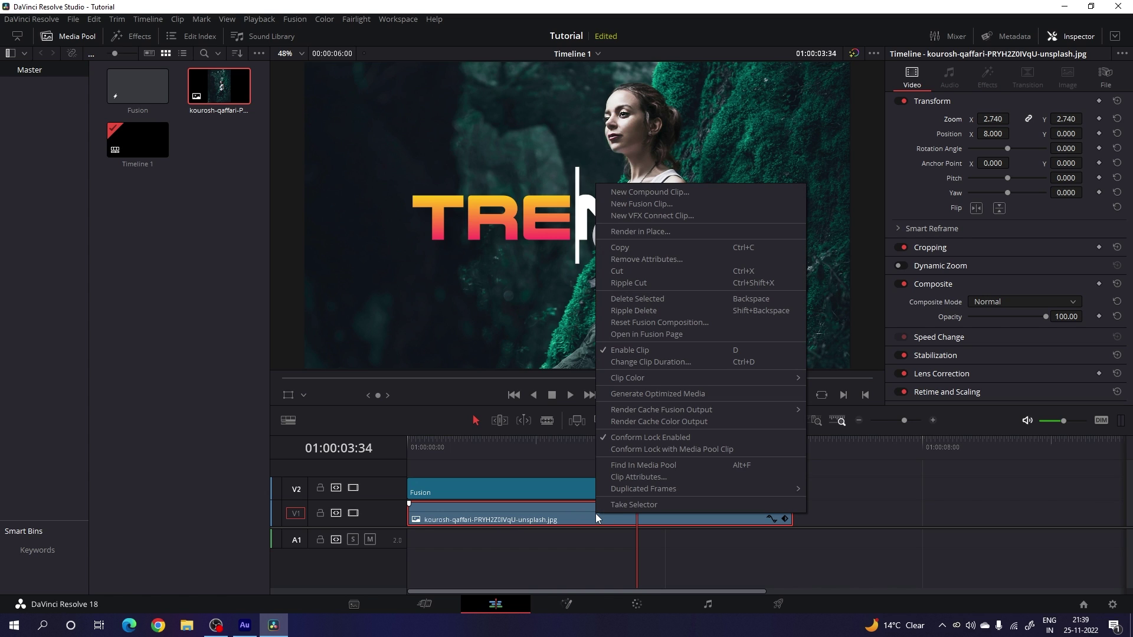
pyautogui.click(652, 205)
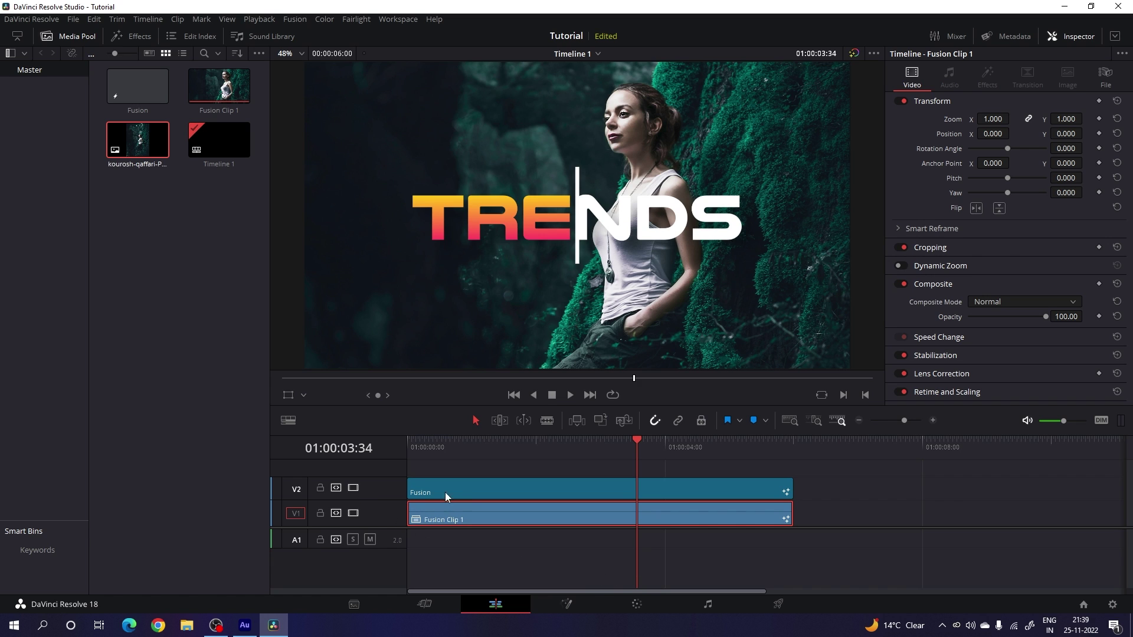
pyautogui.click(357, 490)
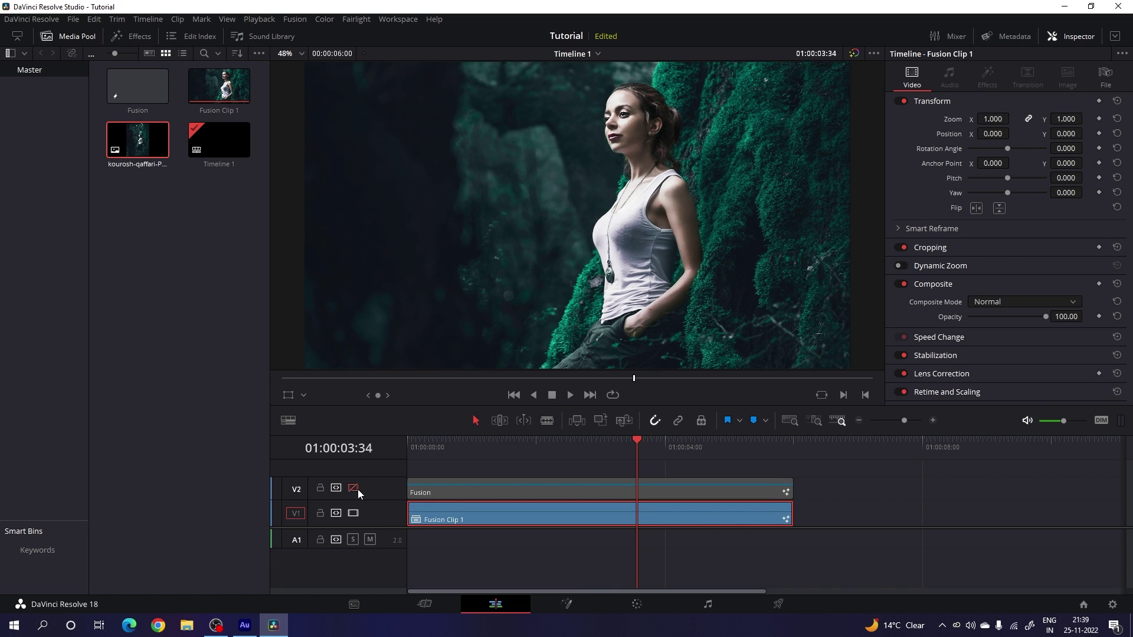
# - In the photo's Fusion composition, add a Color Corrector with Saturation 0 and Gain 0.2, then a Transform node
pyautogui.click(565, 608)
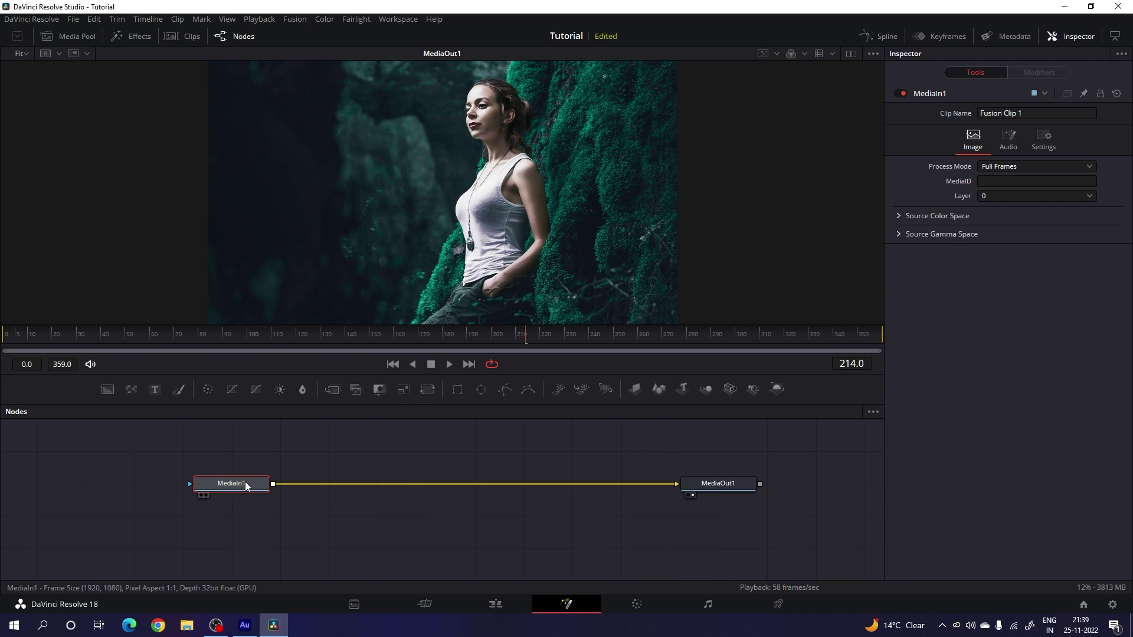
pyautogui.click(208, 390)
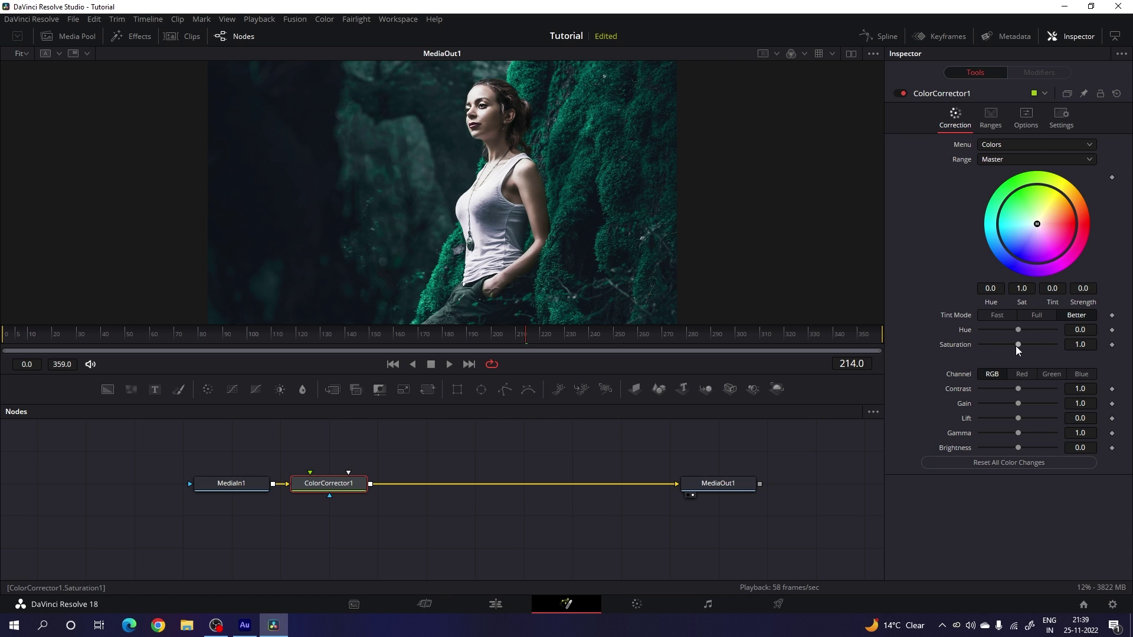
pyautogui.moveTo(1018, 346); pyautogui.dragTo(981, 347)
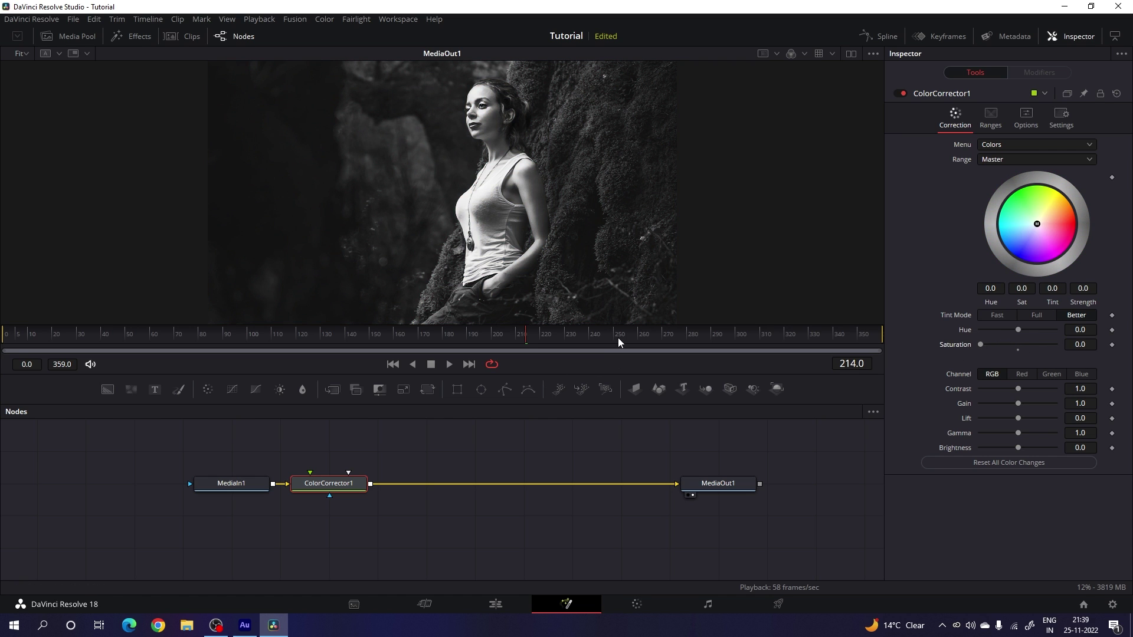
pyautogui.moveTo(1016, 403); pyautogui.dragTo(990, 408)
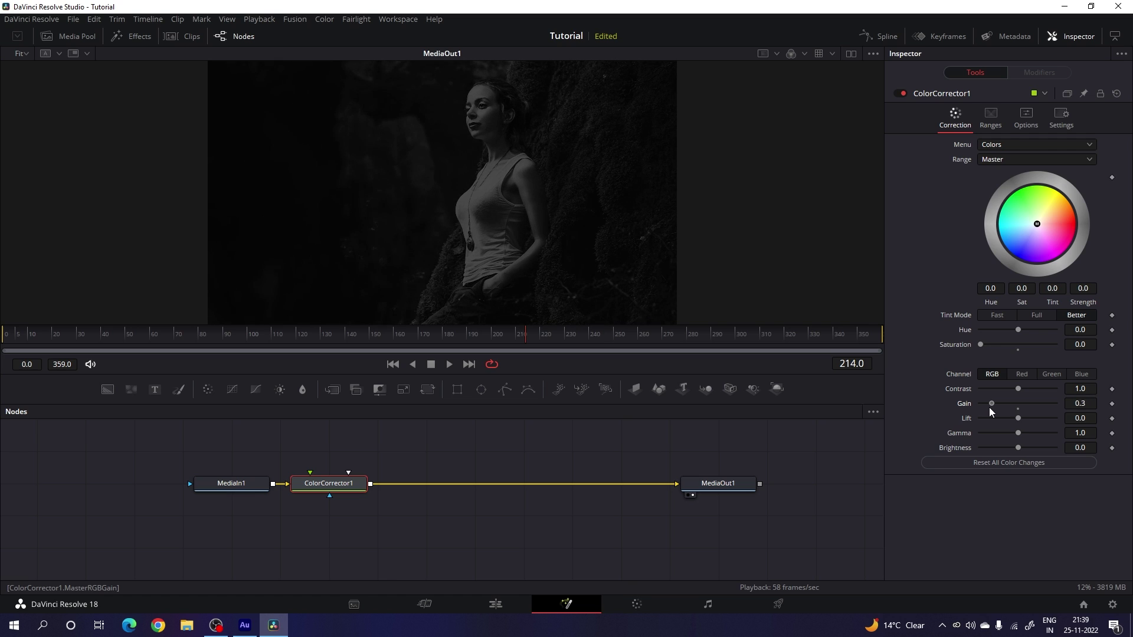
pyautogui.click(1076, 404)
pyautogui.press('BackSpace')
pyautogui.press('Tab')
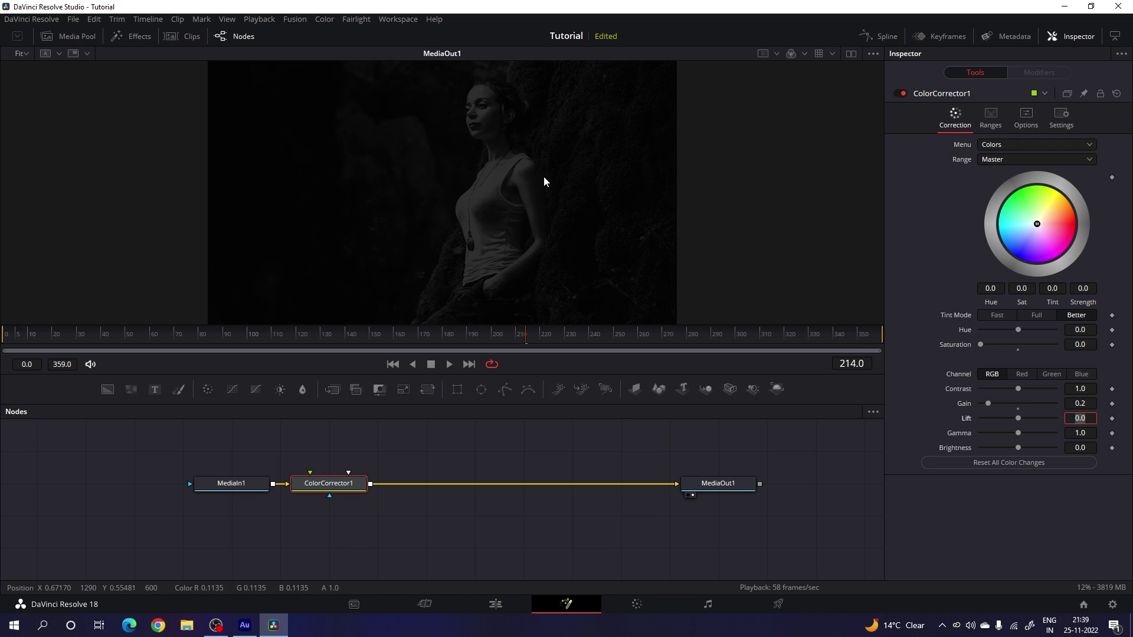
pyautogui.click(320, 482)
pyautogui.click(428, 390)
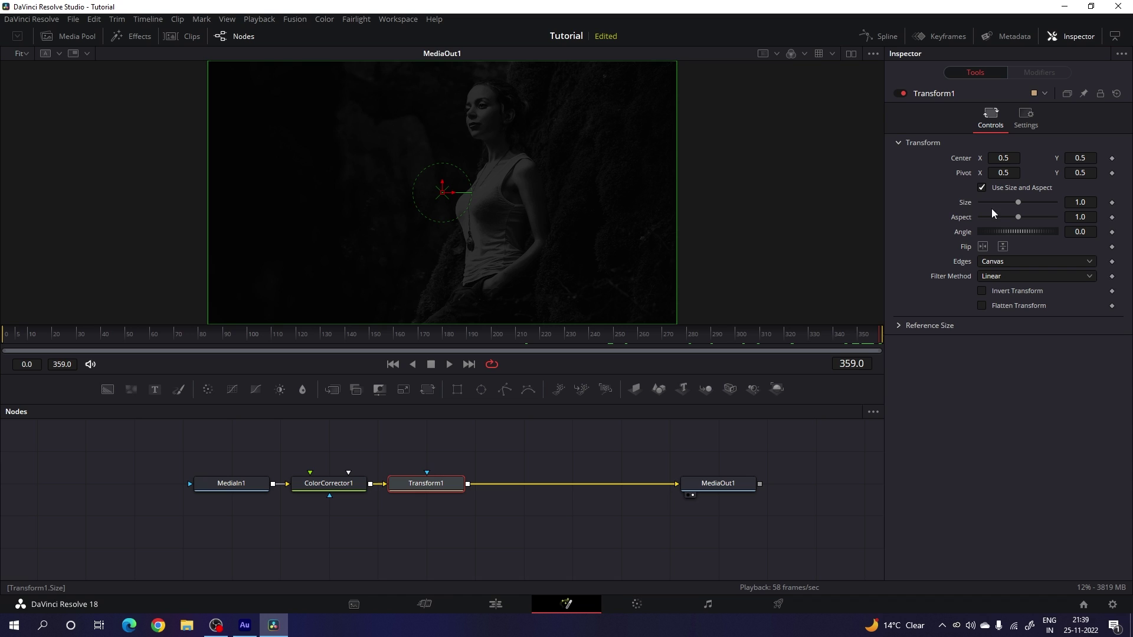
# - Keyframe Transform1 Size at 1.0 on the last frame and 1.2 at frame 0
pyautogui.rightClick(962, 204)
pyautogui.click(965, 219)
pyautogui.moveTo(108, 334); pyautogui.dragTo(3, 355)
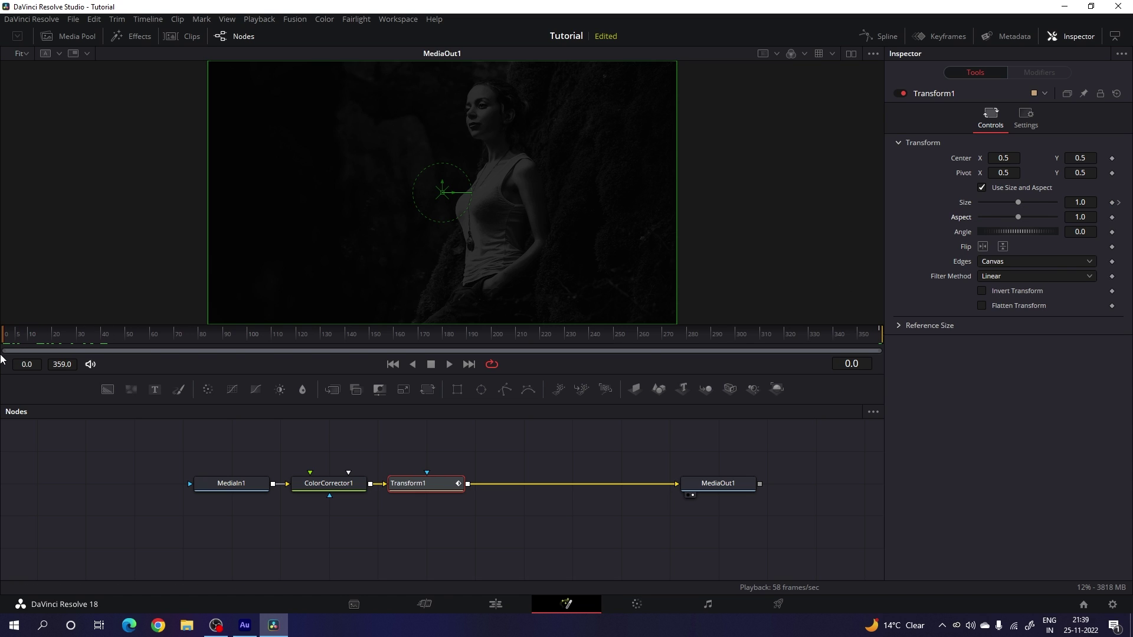
pyautogui.click(1080, 203)
pyautogui.write('1.2')
pyautogui.press('Tab')
pyautogui.moveTo(141, 335); pyautogui.dragTo(601, 338)
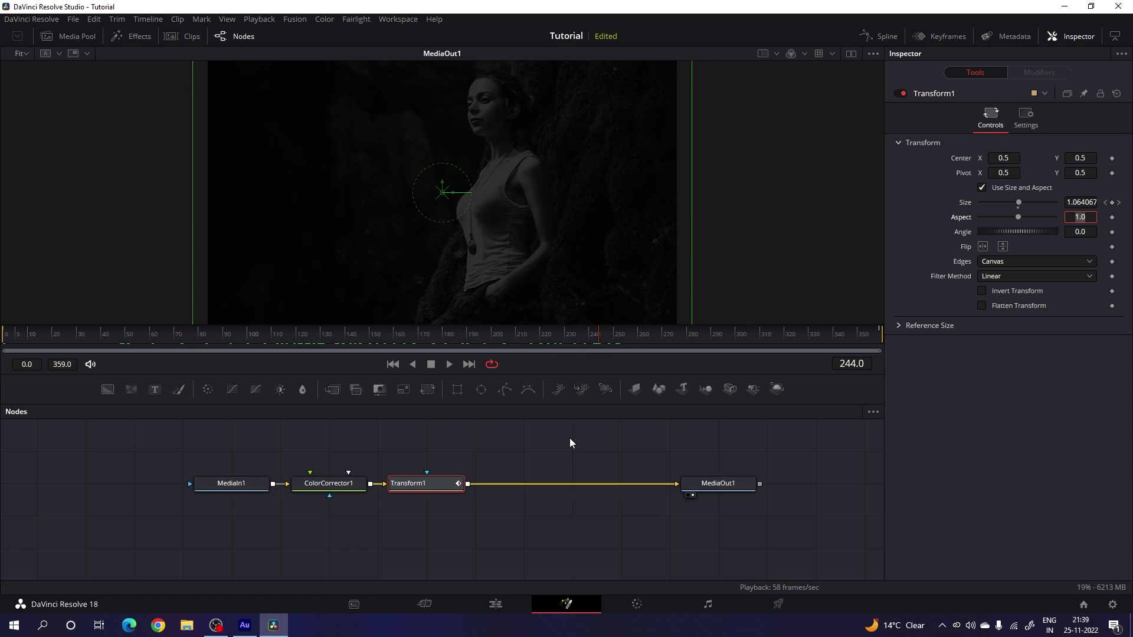
pyautogui.click(570, 442)
# - Back on the Edit page, close the Inspector and re-enable the V2 title track
pyautogui.click(495, 604)
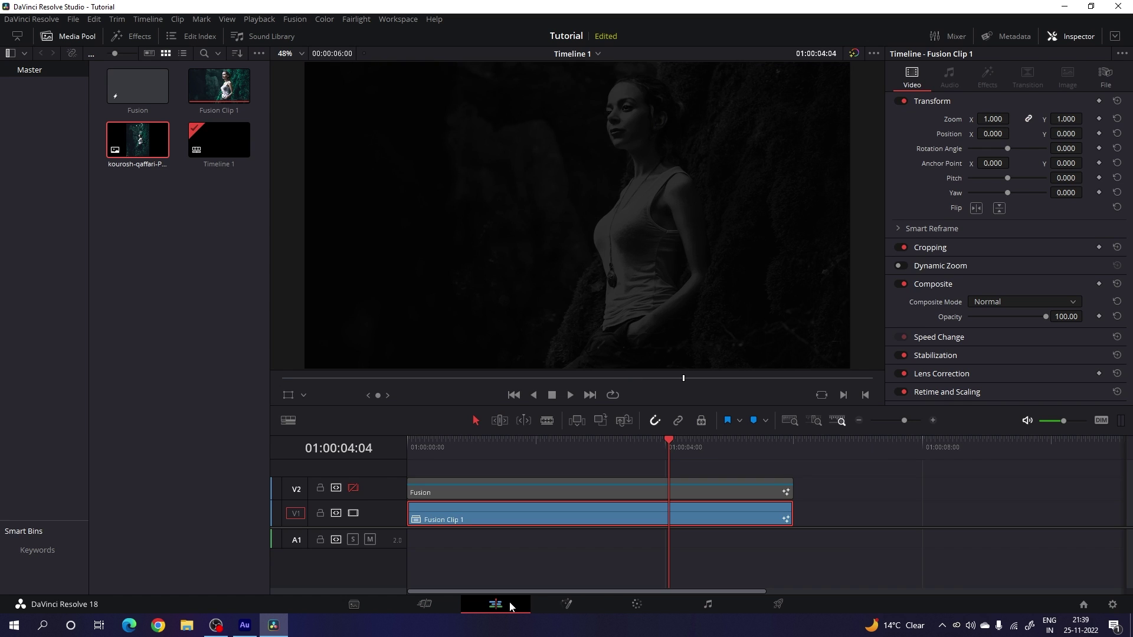
pyautogui.moveTo(628, 451); pyautogui.dragTo(680, 447)
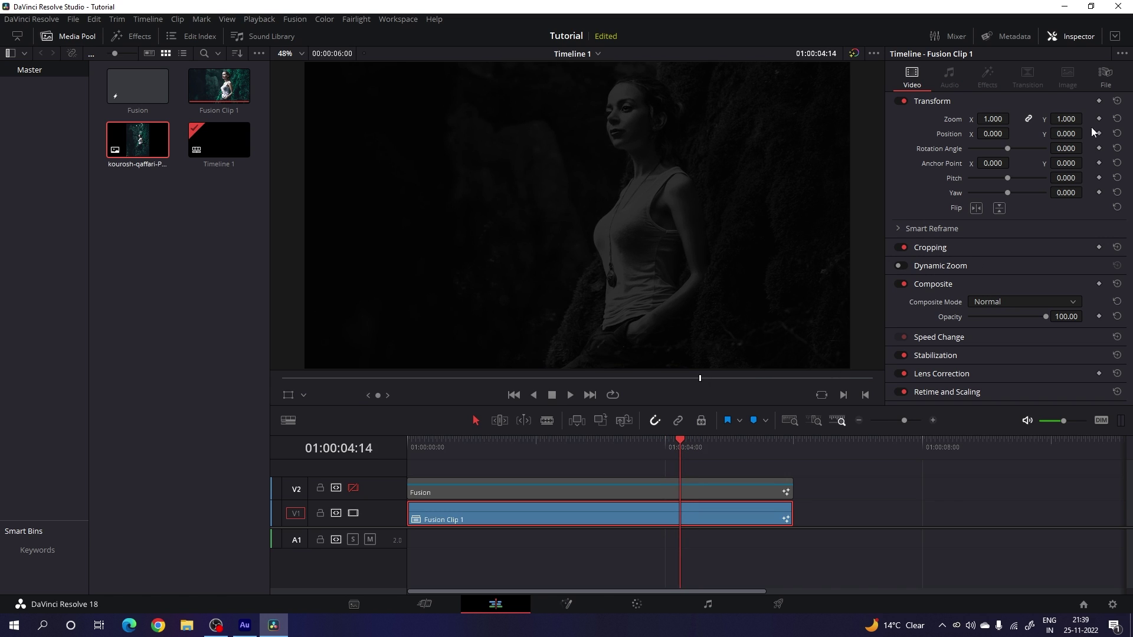
pyautogui.click(1078, 37)
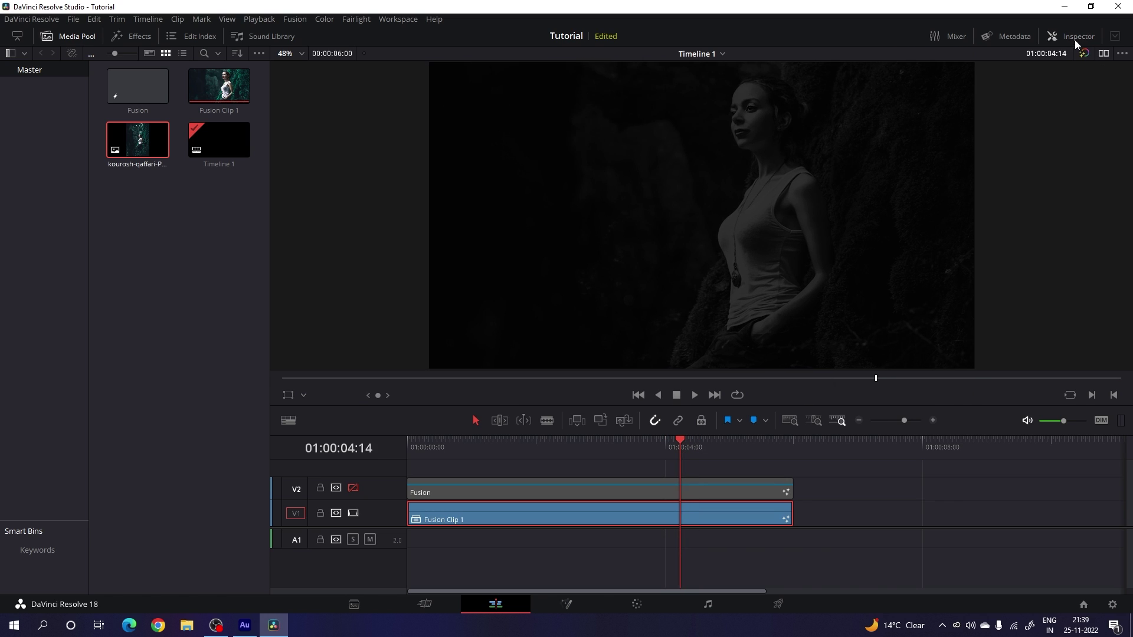
pyautogui.click(356, 490)
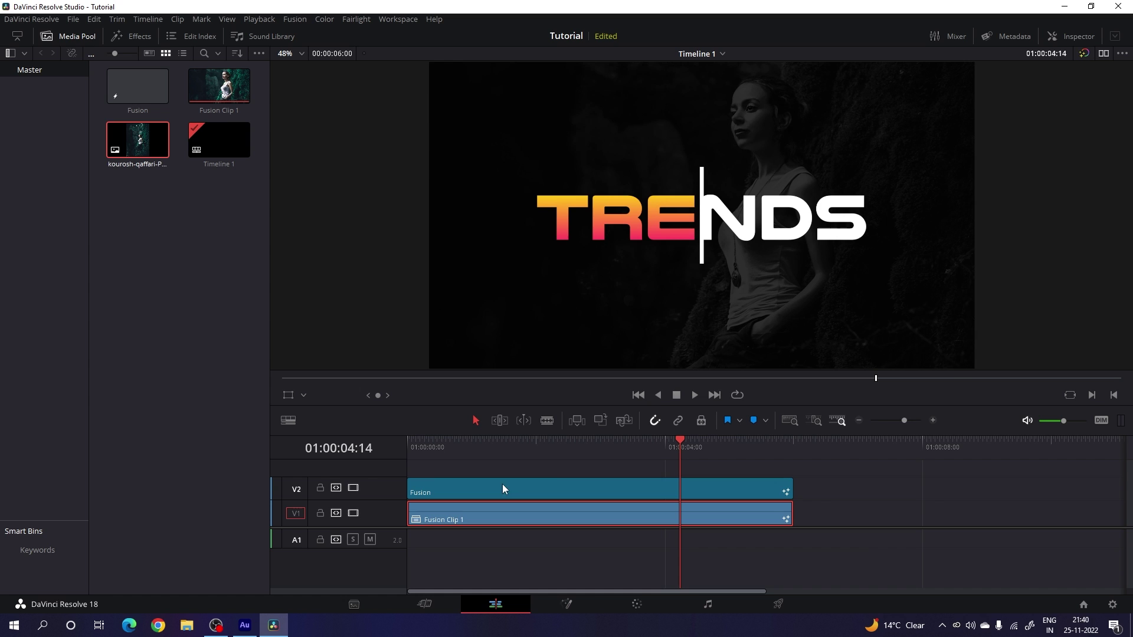
# - Play the TRENDS title over the darkened photo in the full-screen Cinema Viewer
pyautogui.moveTo(571, 447); pyautogui.dragTo(407, 450)
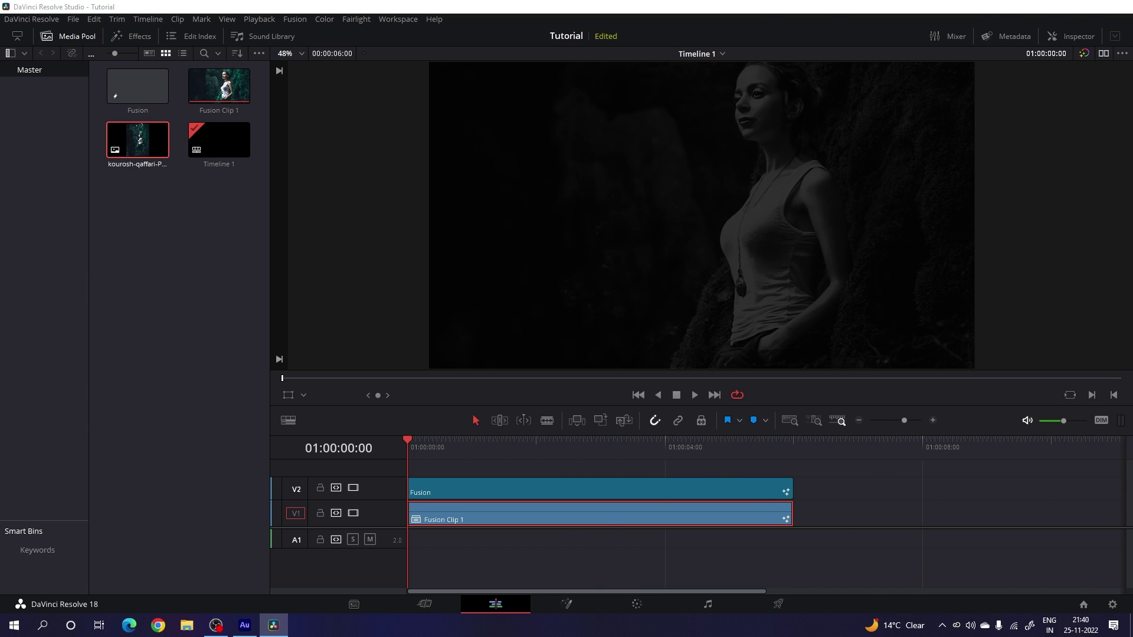
pyautogui.press('p')
pyautogui.press('space')
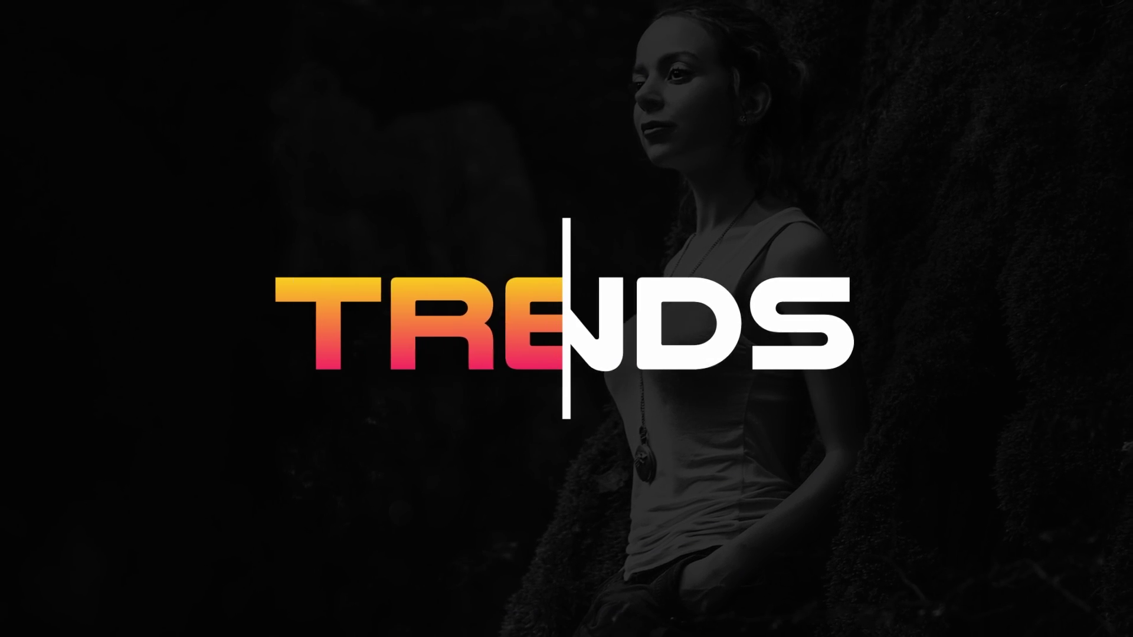